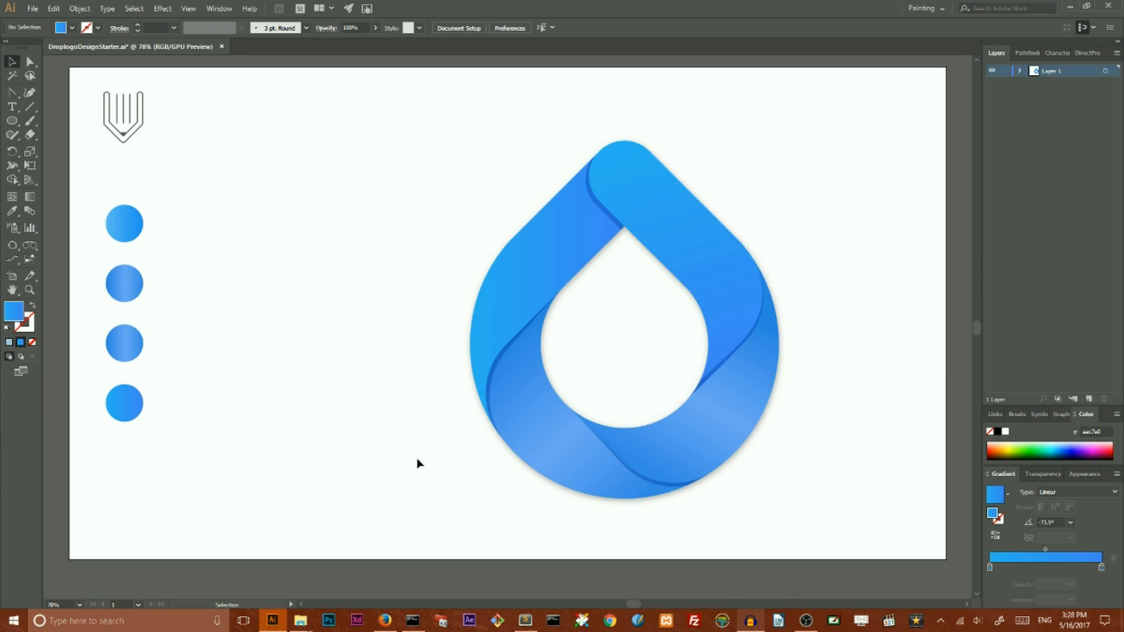
left_click(385, 621)
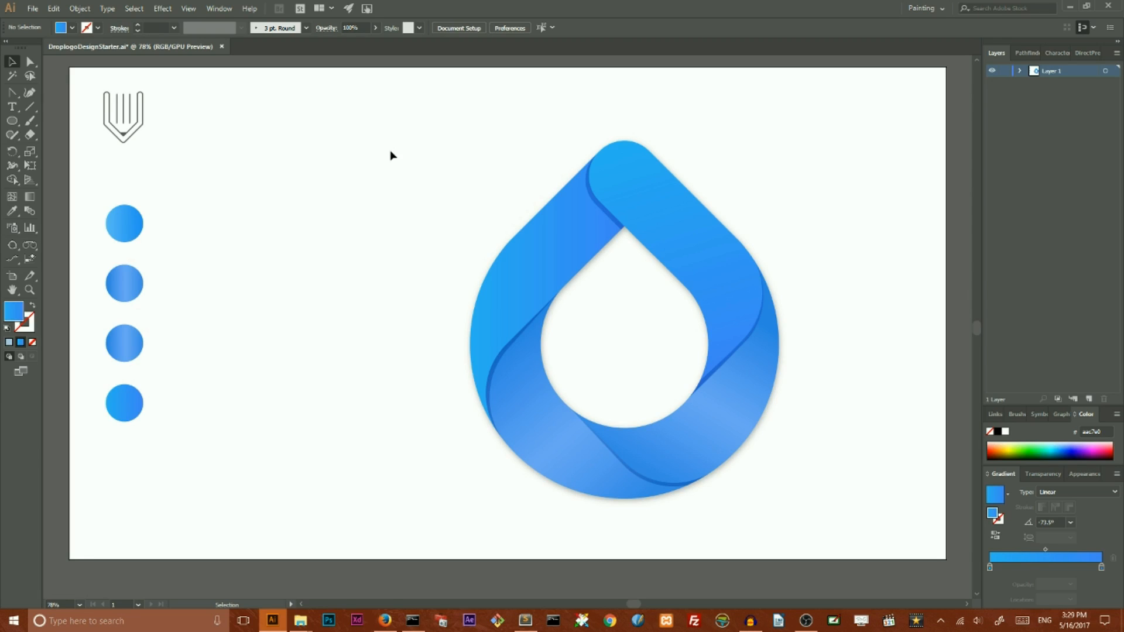
Create a new Web-Large document of 1920 x 1080 px in RGB color mode.
left_click(32, 8)
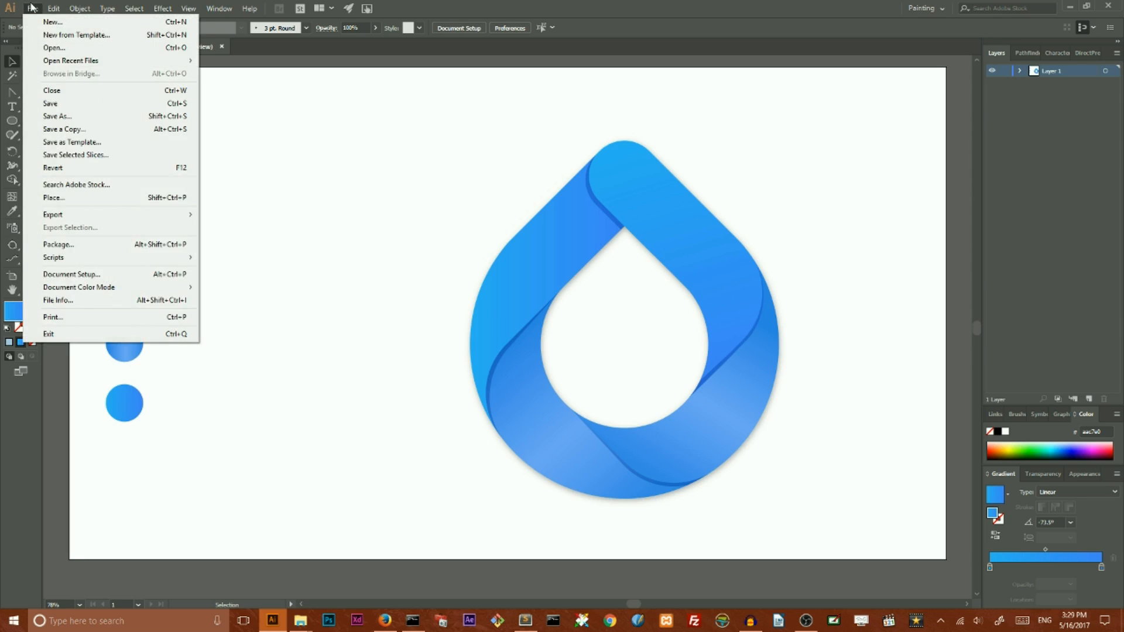
left_click(53, 22)
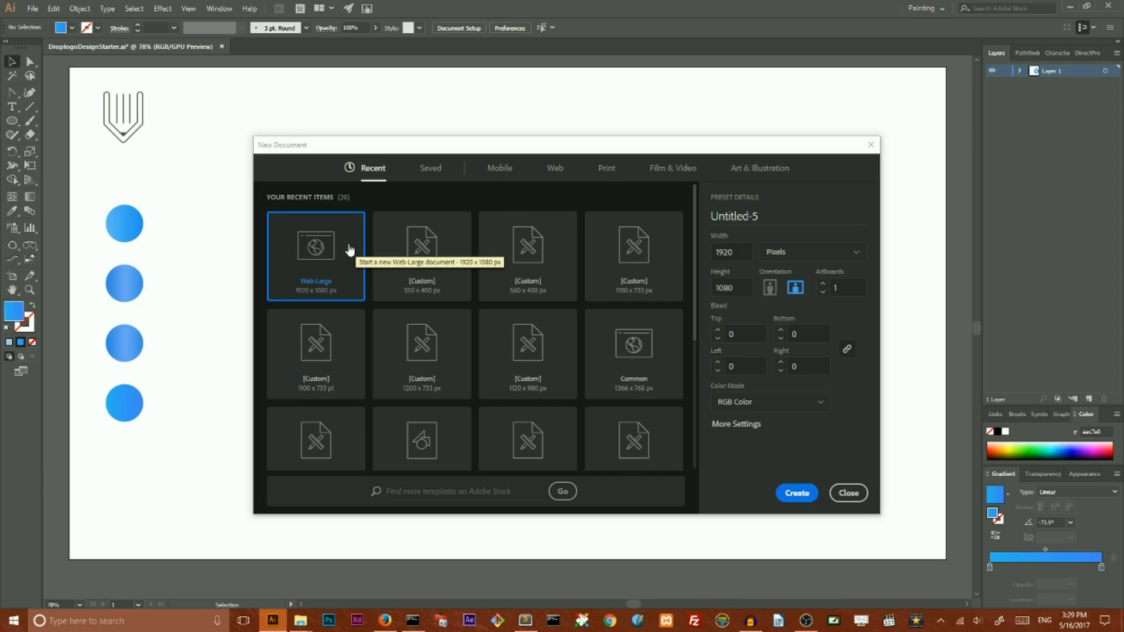
left_click(743, 252)
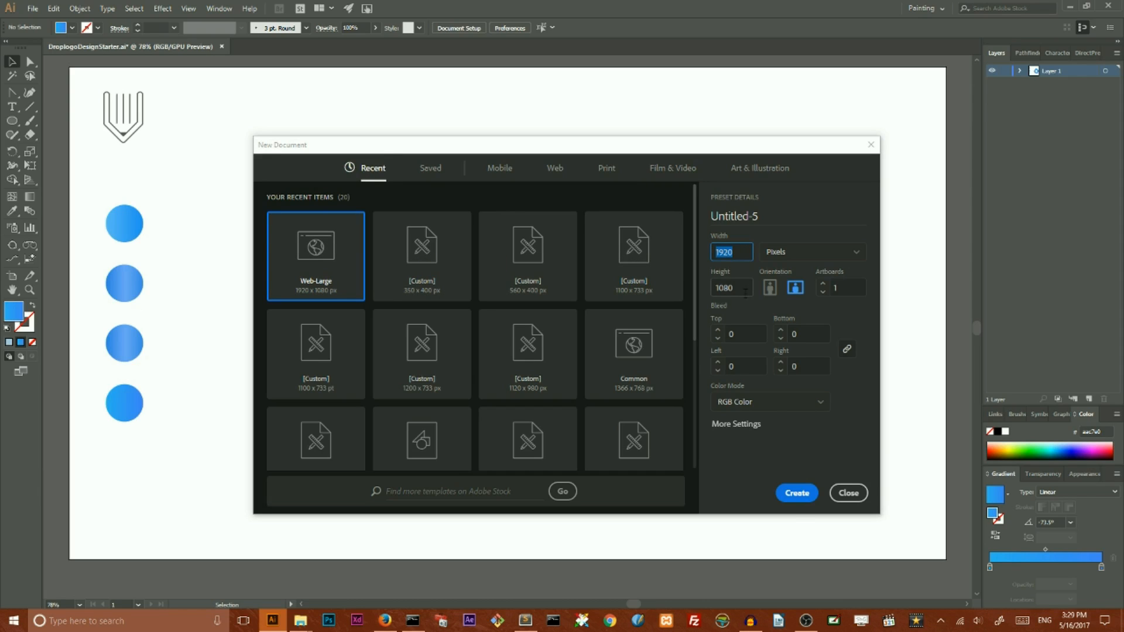
left_click(796, 493)
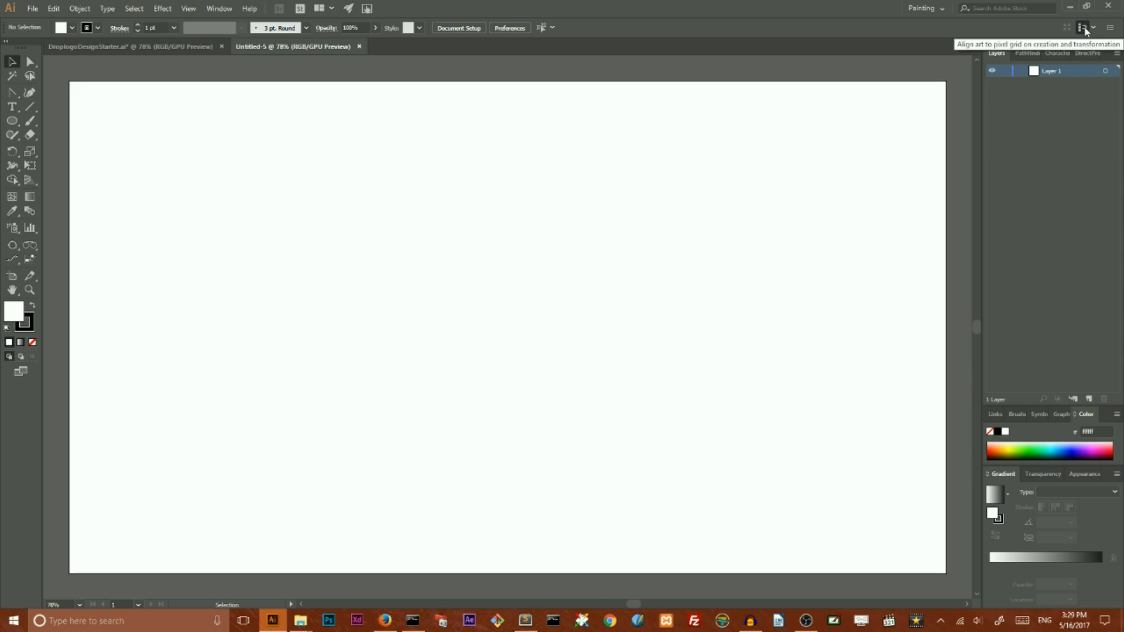
Enlarge the layer thumbnails by setting a custom row size of 70 pixels in the Layers panel options.
left_click(1105, 71)
left_click(1117, 55)
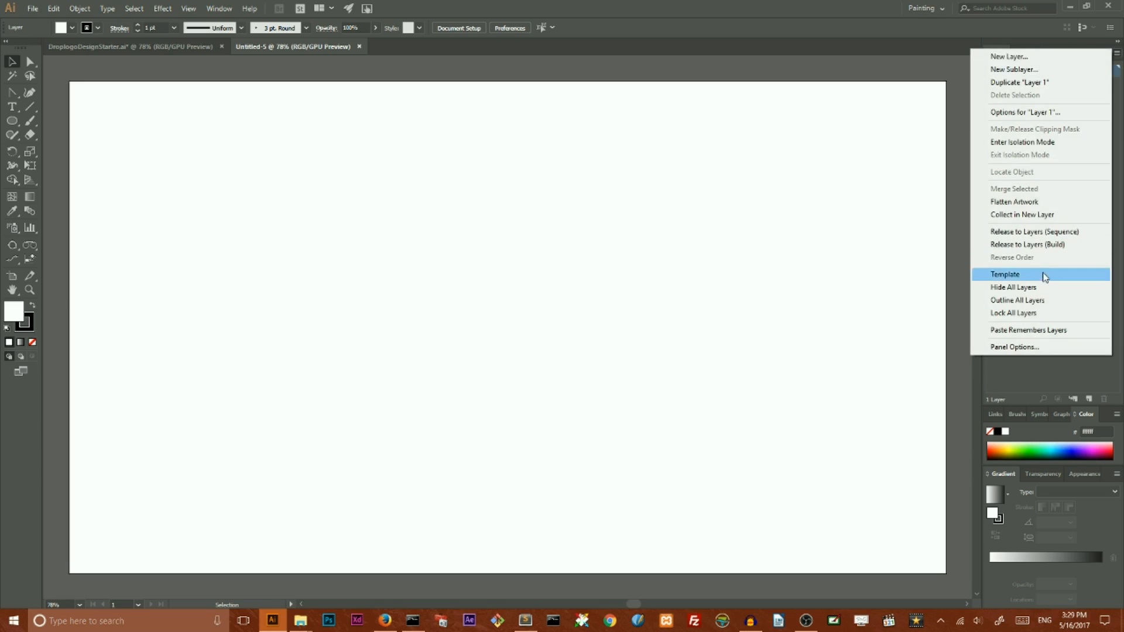
left_click(1015, 348)
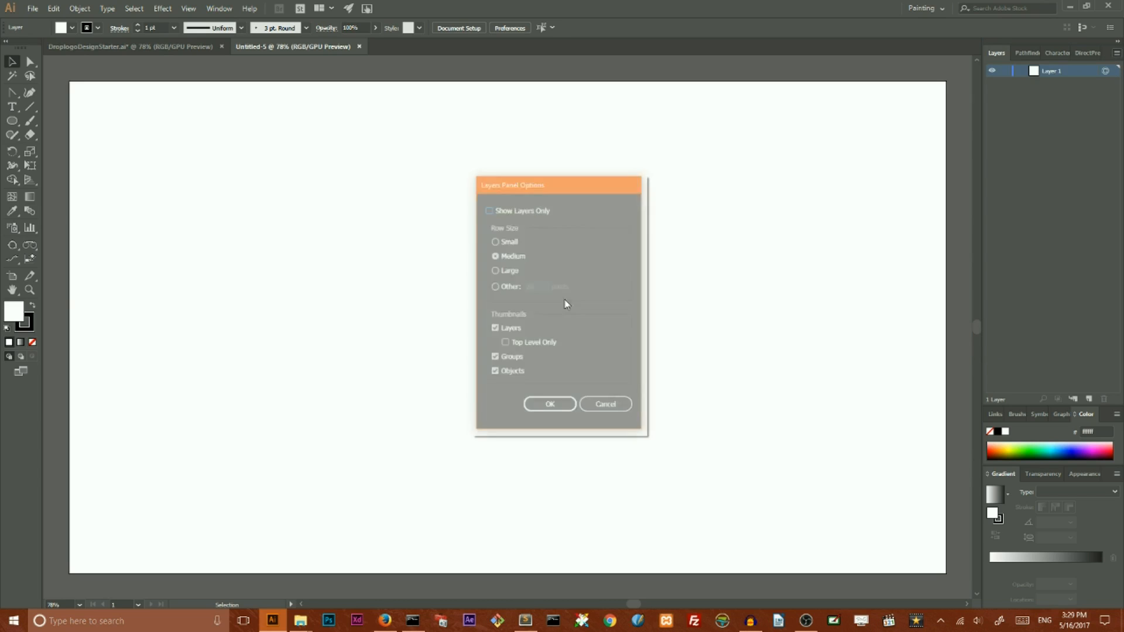
left_click(495, 287)
left_click(532, 286)
key("BackSpace")
type("7")
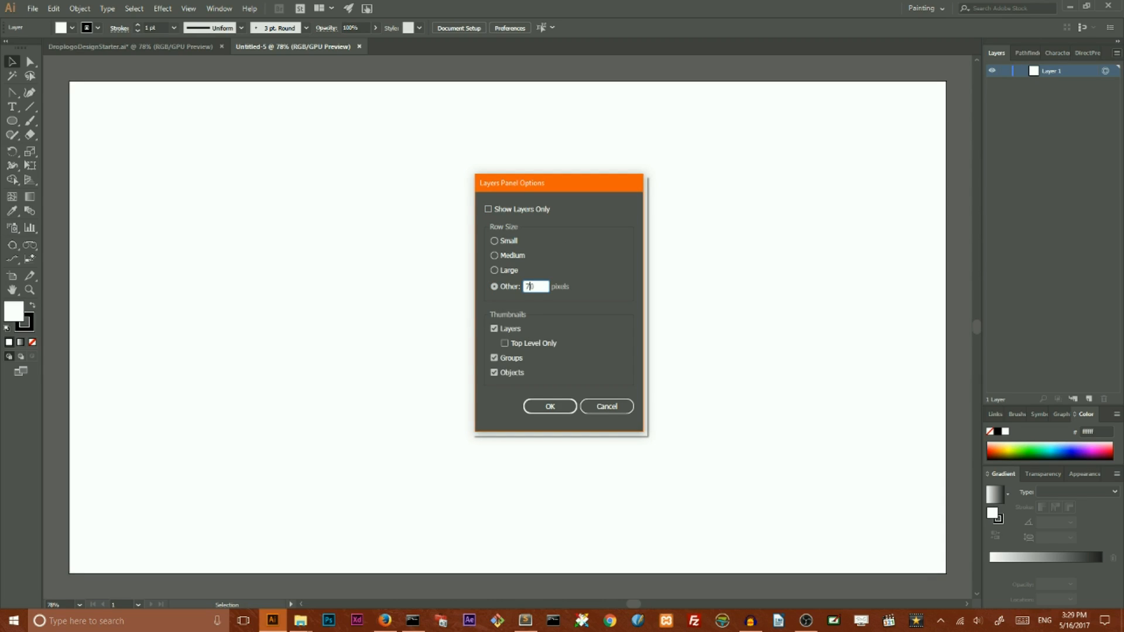
left_click(550, 406)
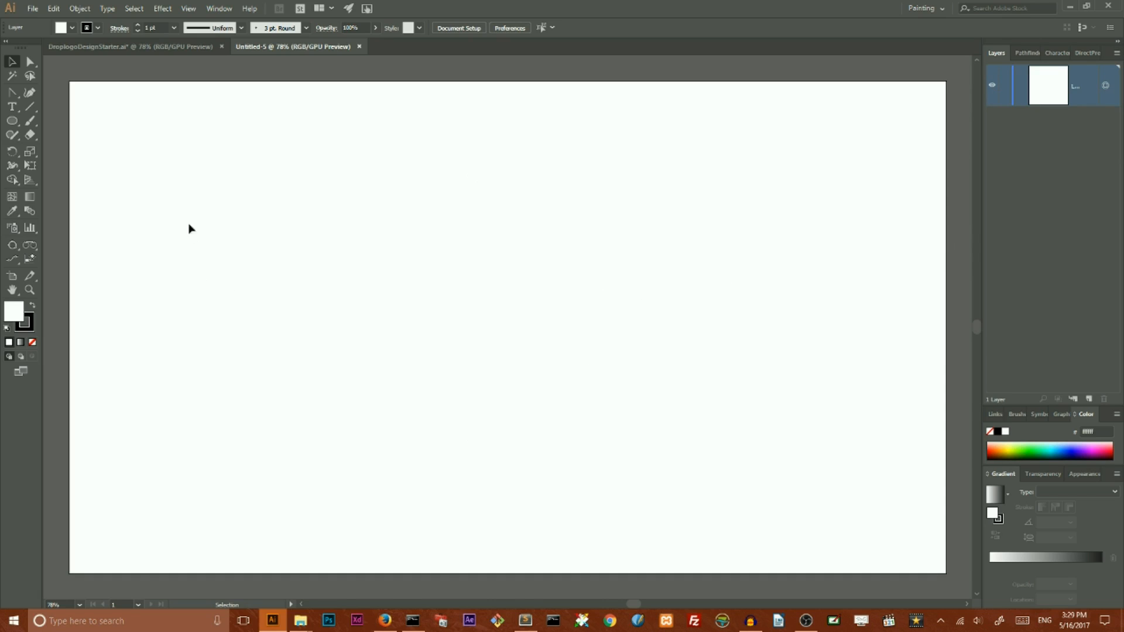
Copy the pencil logo and the four blue gradient circles from DroplogoDesignStarter.ai into the new document's left side.
left_click(146, 46)
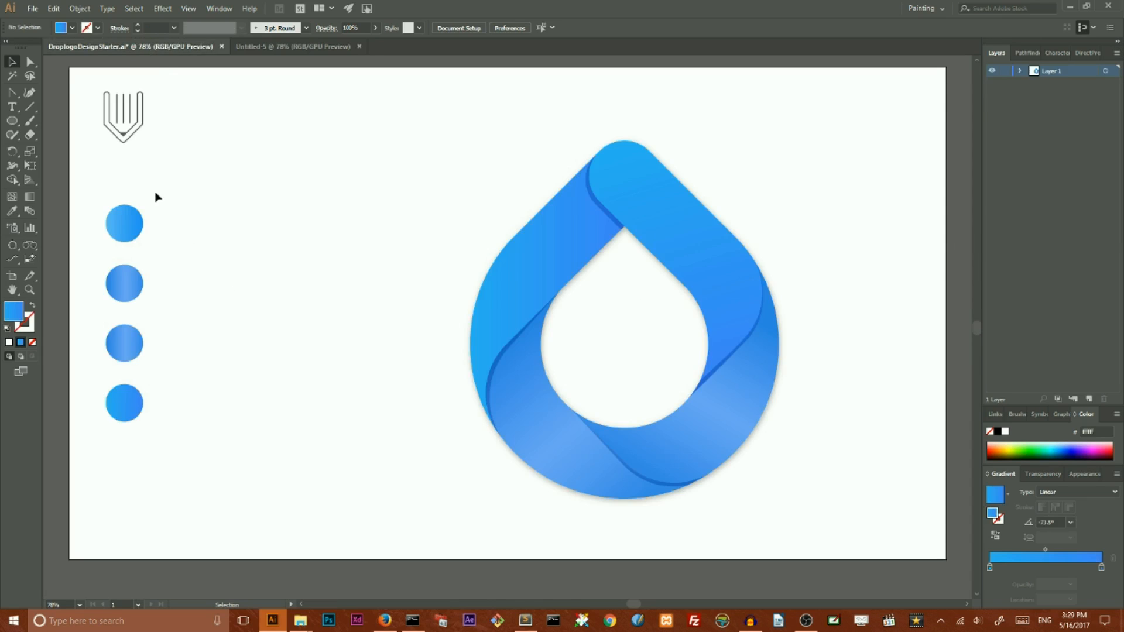
mouse_move(86, 83)
left_mouse_down()
mouse_move(173, 308)
mouse_move(193, 486)
mouse_move(182, 445)
left_mouse_up()
mouse_move(117, 228)
left_mouse_down()
mouse_move(246, 176)
mouse_move(401, 71)
mouse_move(298, 47)
mouse_move(131, 233)
mouse_move(135, 278)
left_mouse_up()
left_click(304, 229)
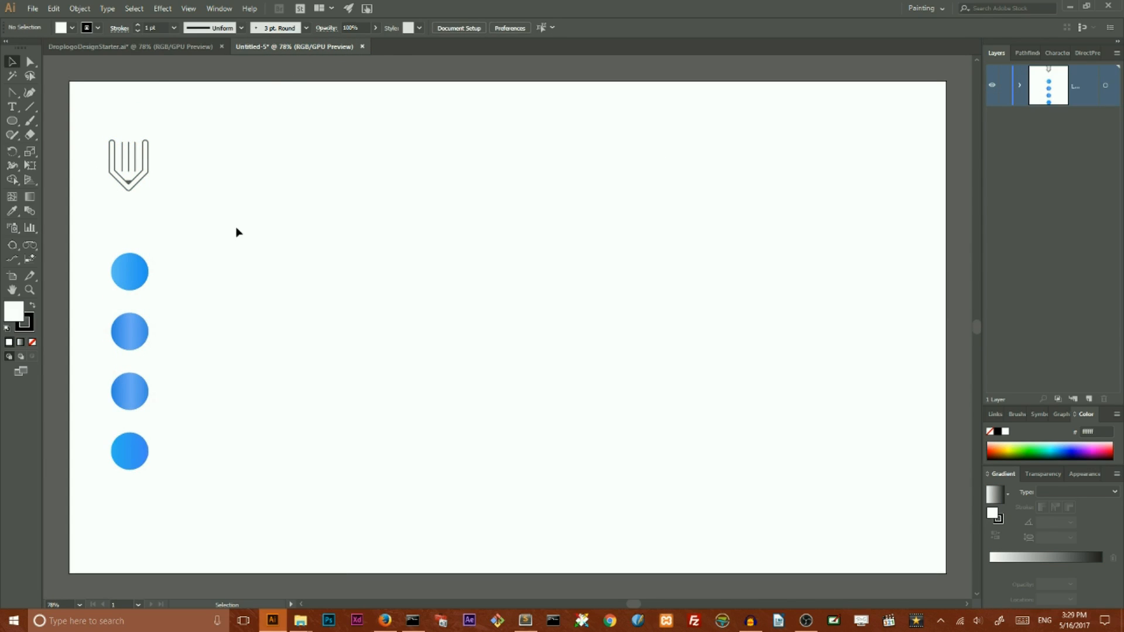
Create a 400 x 400 px square with the Rectangle tool.
left_click_drag(12, 121, 74, 125)
left_click(487, 282)
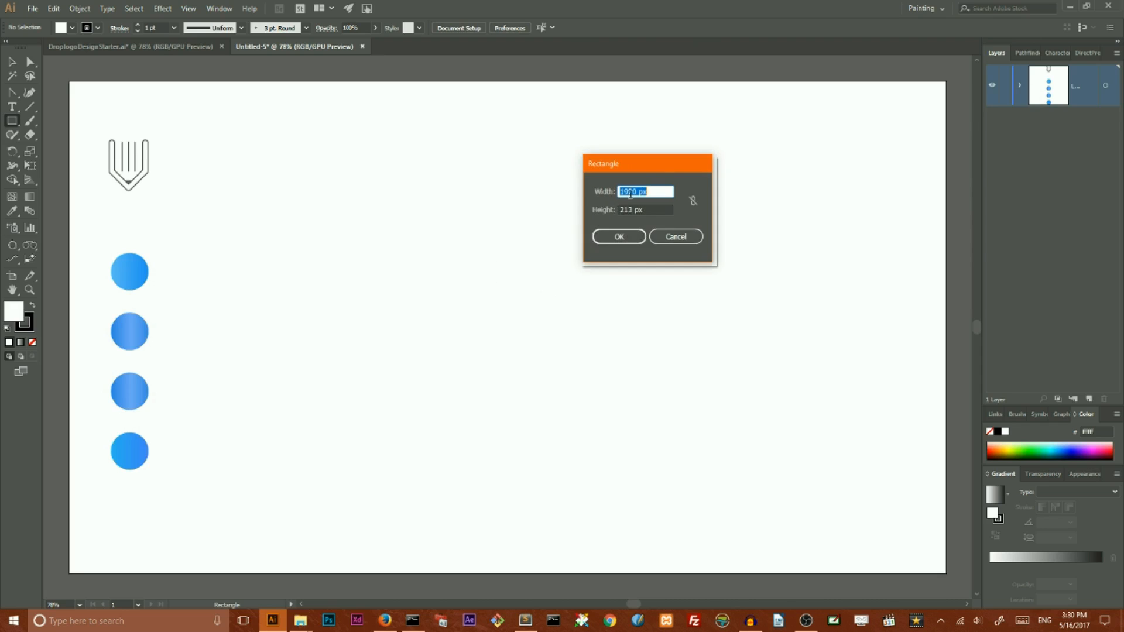
left_click_drag(651, 165, 521, 227)
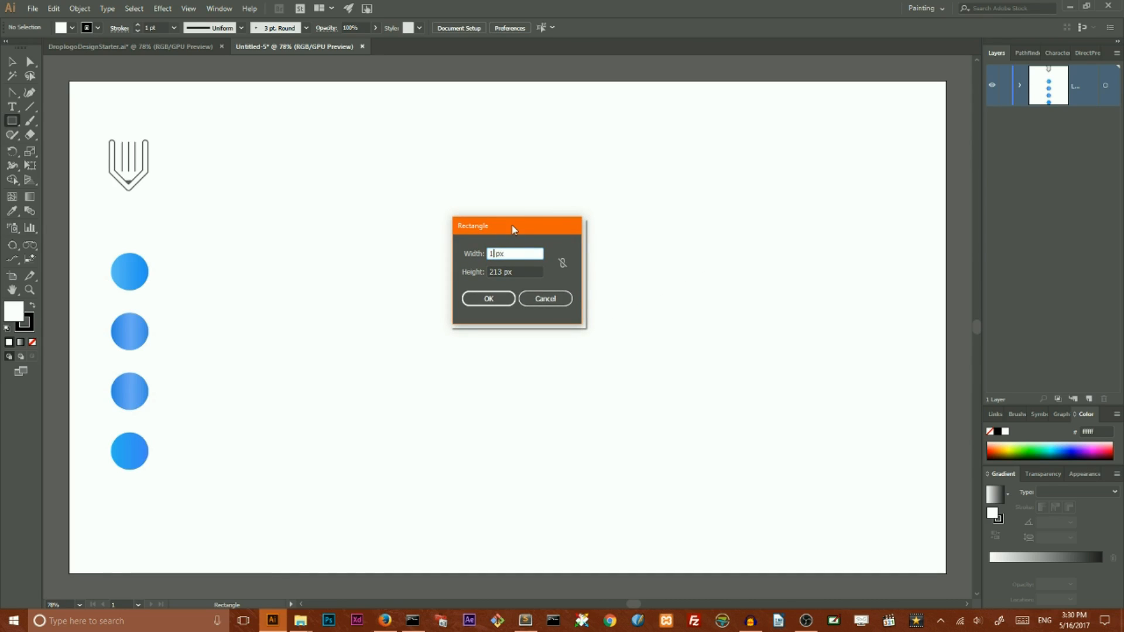
type("400")
key("Tab")
type("400")
left_click(501, 299)
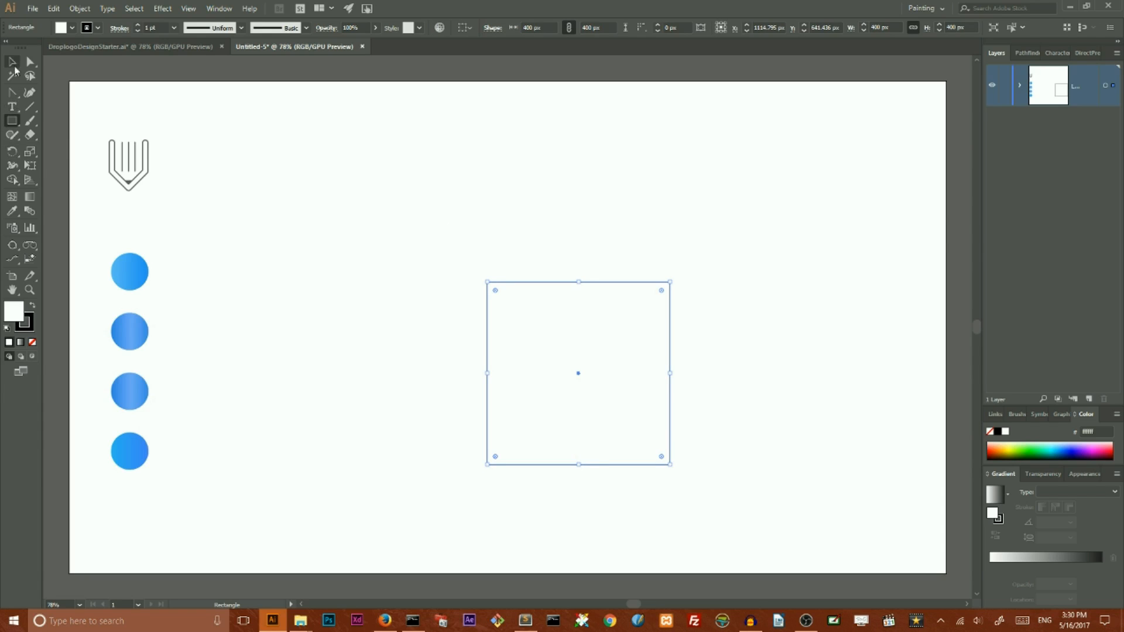
Align the square to the artboard, centering it horizontally and vertically.
left_click(12, 62)
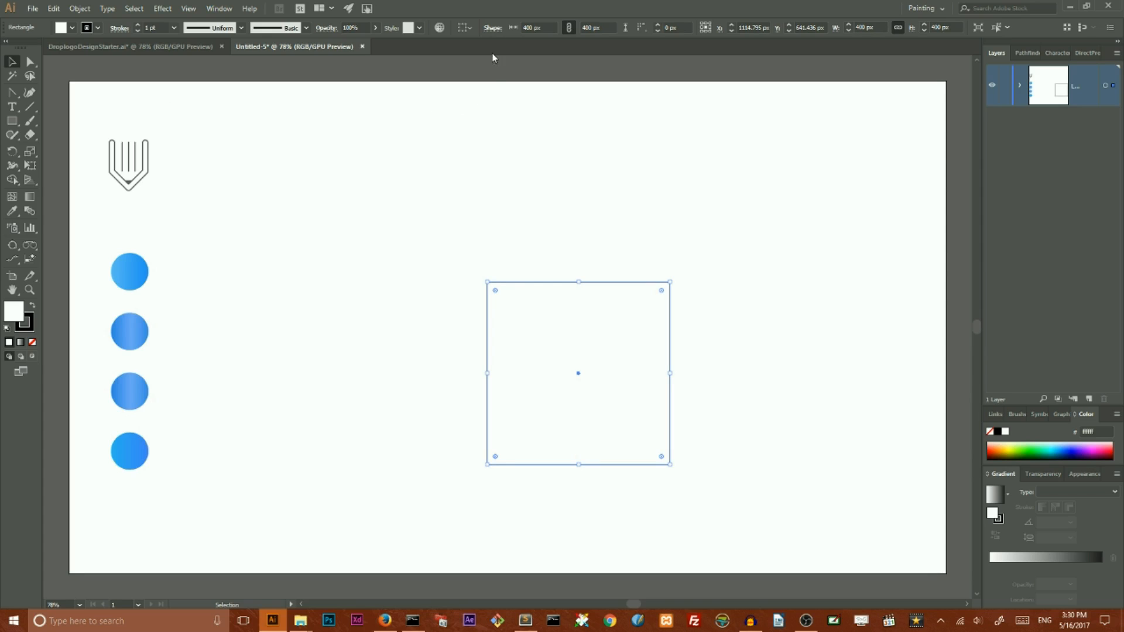
left_click(469, 27)
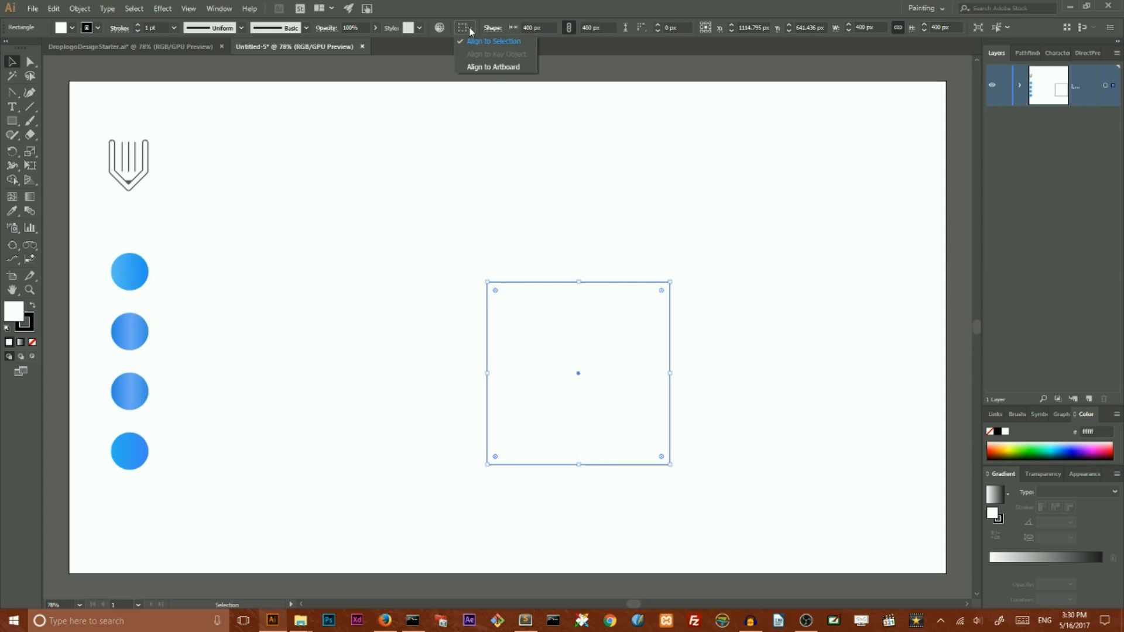
left_click(484, 68)
left_click(502, 29)
left_click(550, 28)
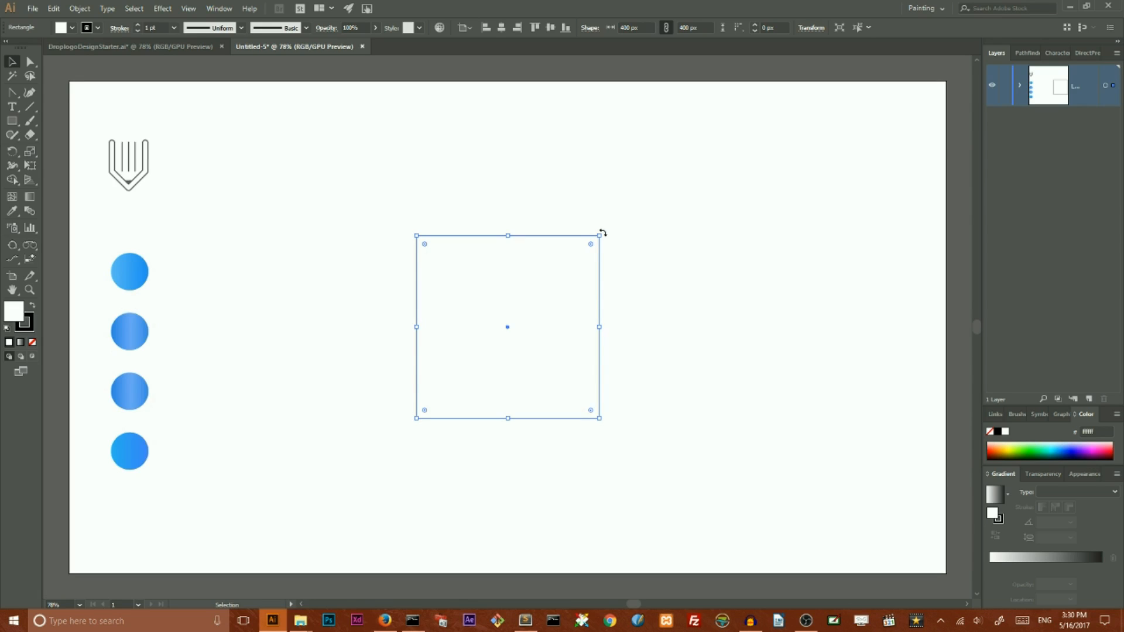
Rotate the square by 45° into a diamond.
key("shift")
left_click_drag(603, 233, 510, 214)
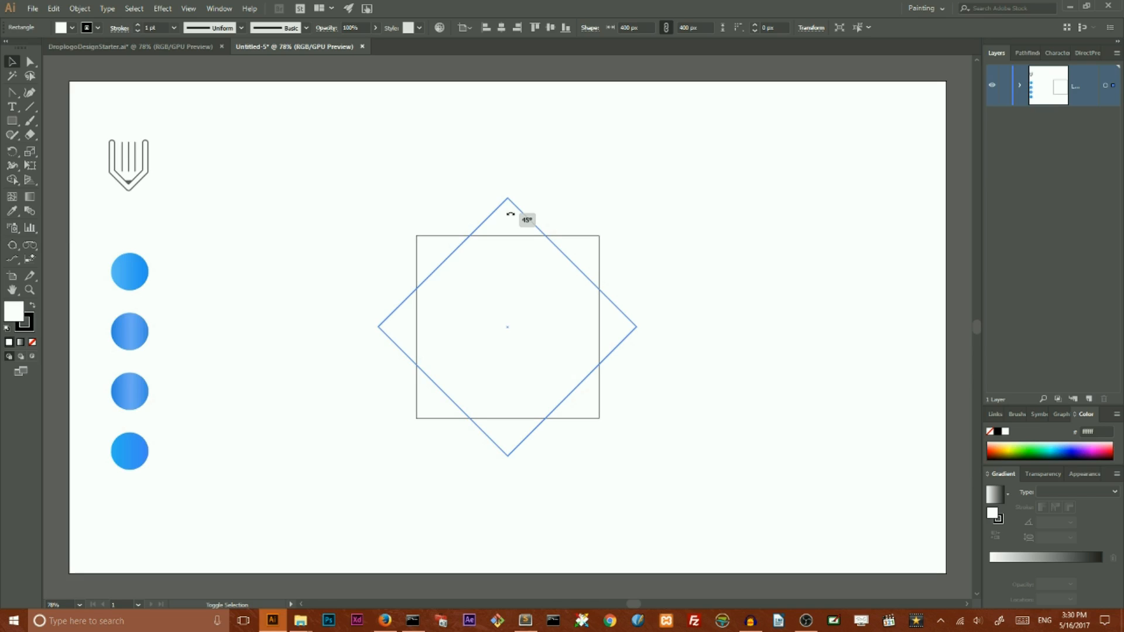
left_click_drag(511, 215, 511, 214)
left_click(567, 171)
Make a copy of the diamond moved 0 px horizontally and 130 px vertically.
left_click_drag(375, 141, 624, 477)
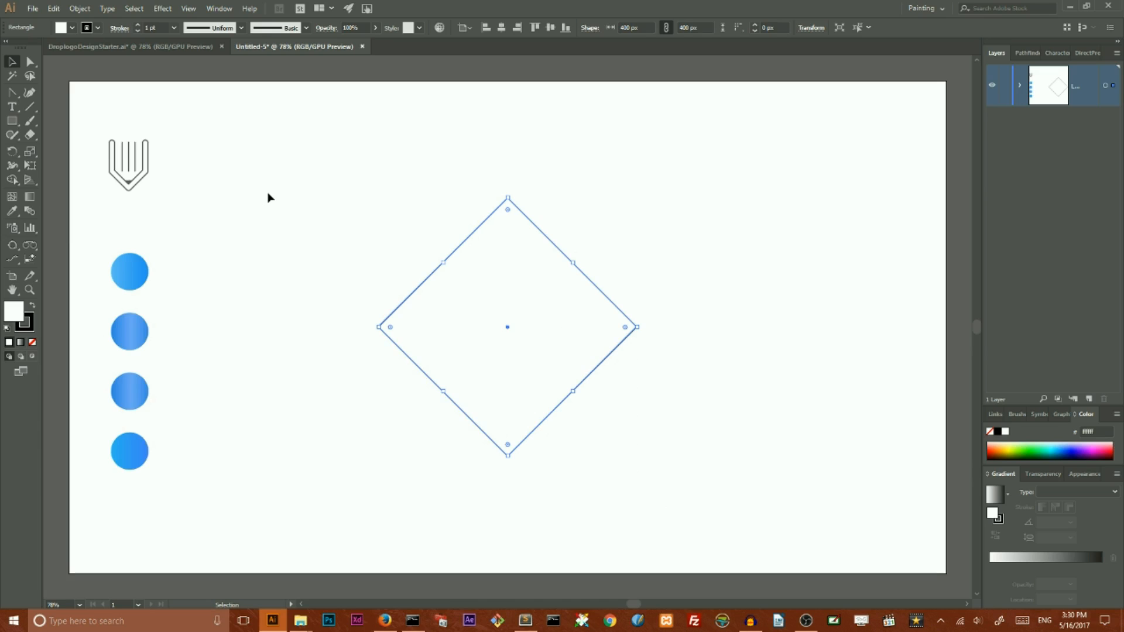
key("Return")
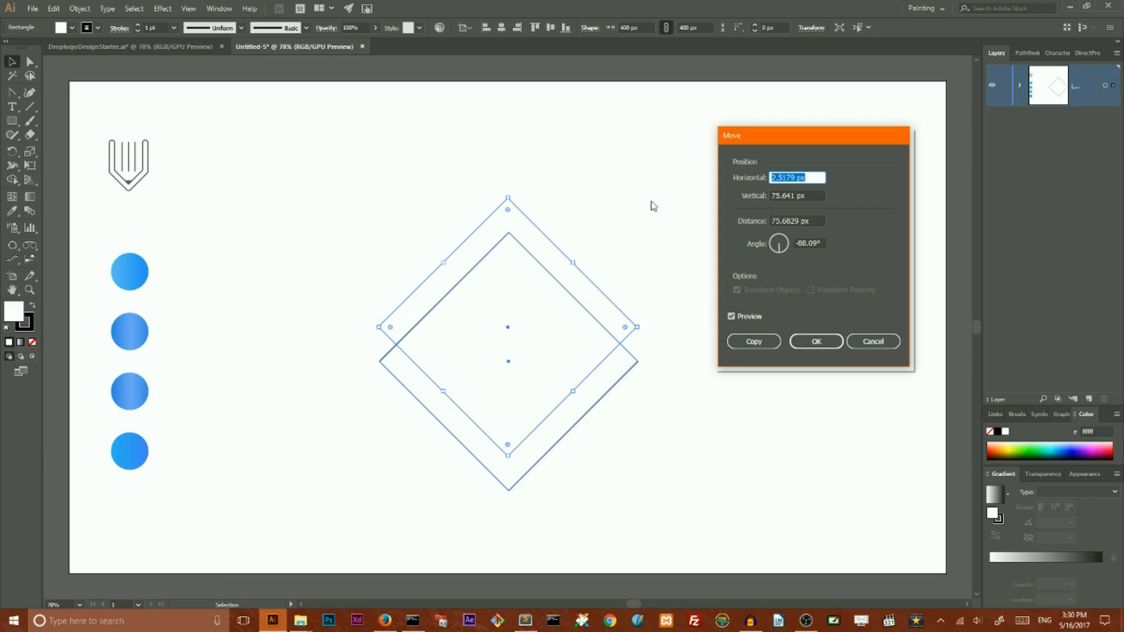
mouse_move(780, 130)
left_mouse_down()
mouse_move(723, 119)
mouse_move(774, 135)
left_mouse_up()
left_click_drag(798, 177, 764, 180)
key("BackSpace")
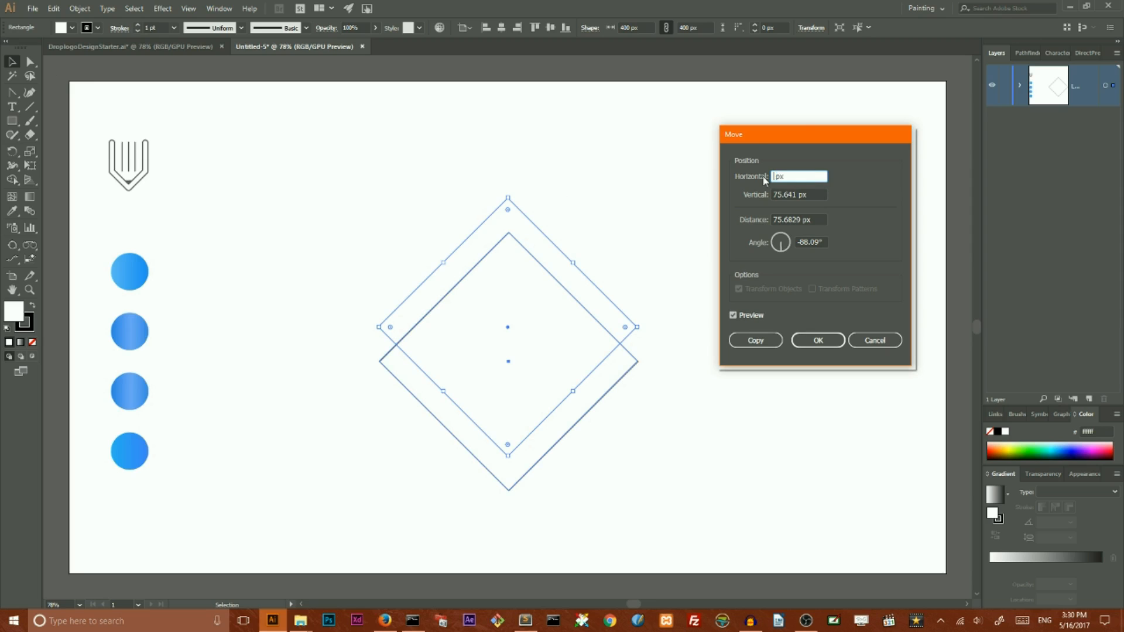
type("0")
left_click_drag(798, 194, 751, 202)
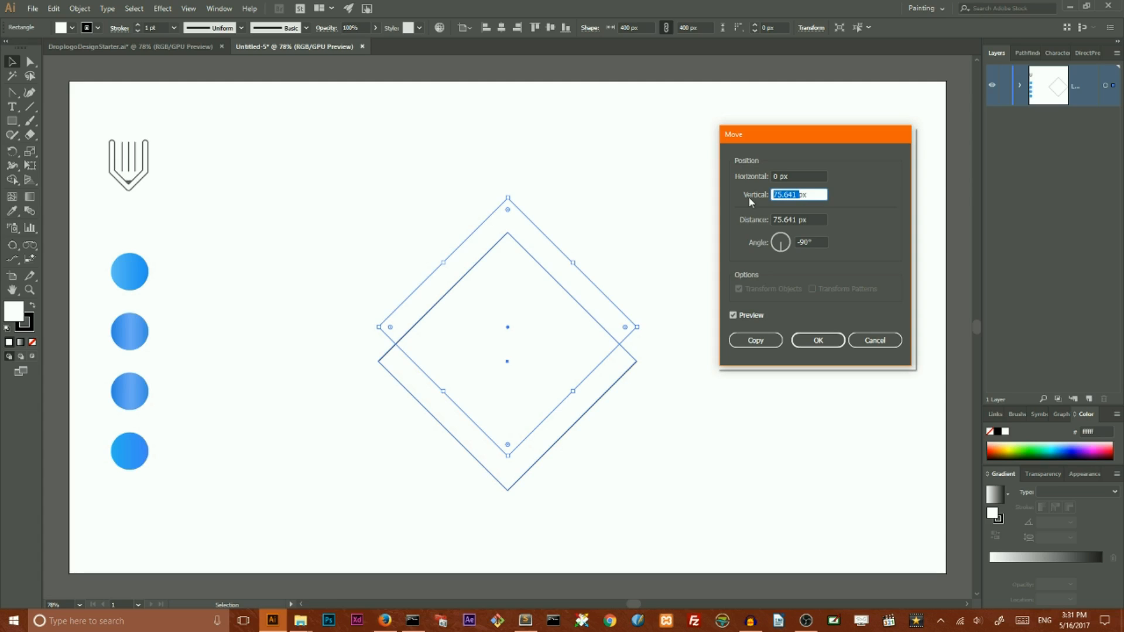
key("BackSpace")
type("130")
left_click(749, 340)
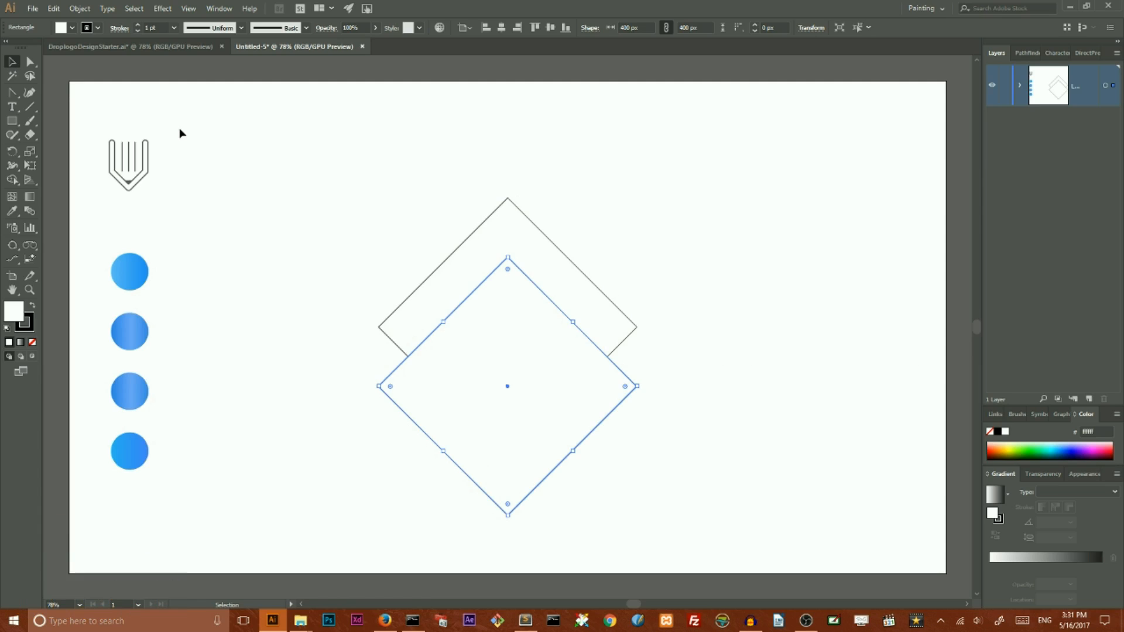
Repeat the last move-and-copy to add a third diamond below the second.
key("a")
key("ctrl+d")
key("v")
Remove the fill from all three diamonds, keeping only their black outlines.
left_click_drag(359, 120, 697, 509)
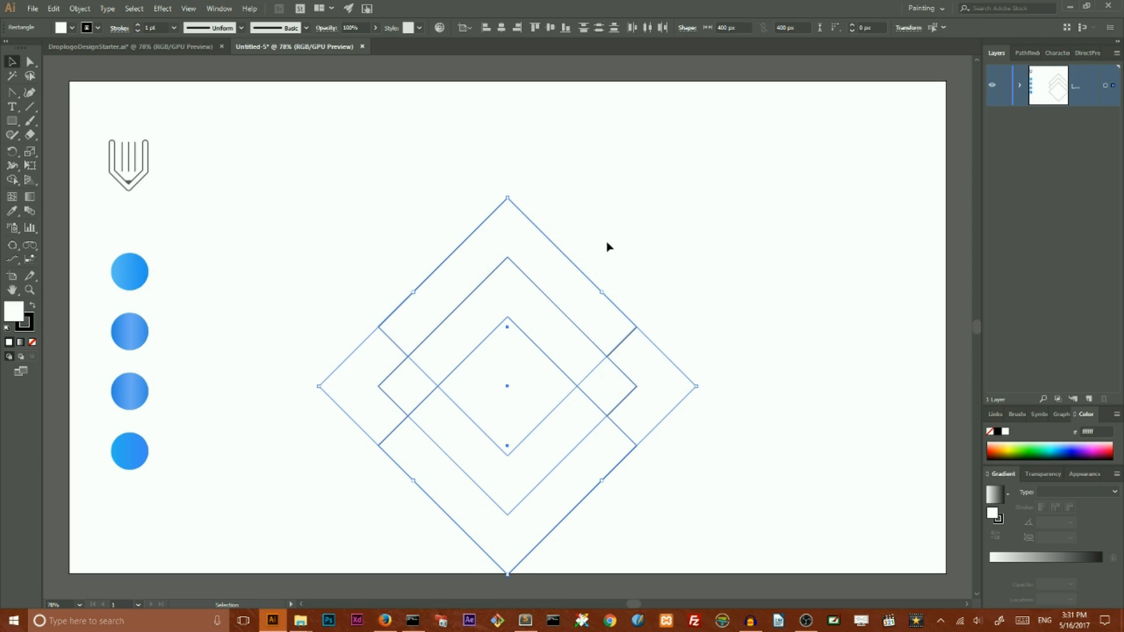
left_click(32, 342)
left_click(31, 331)
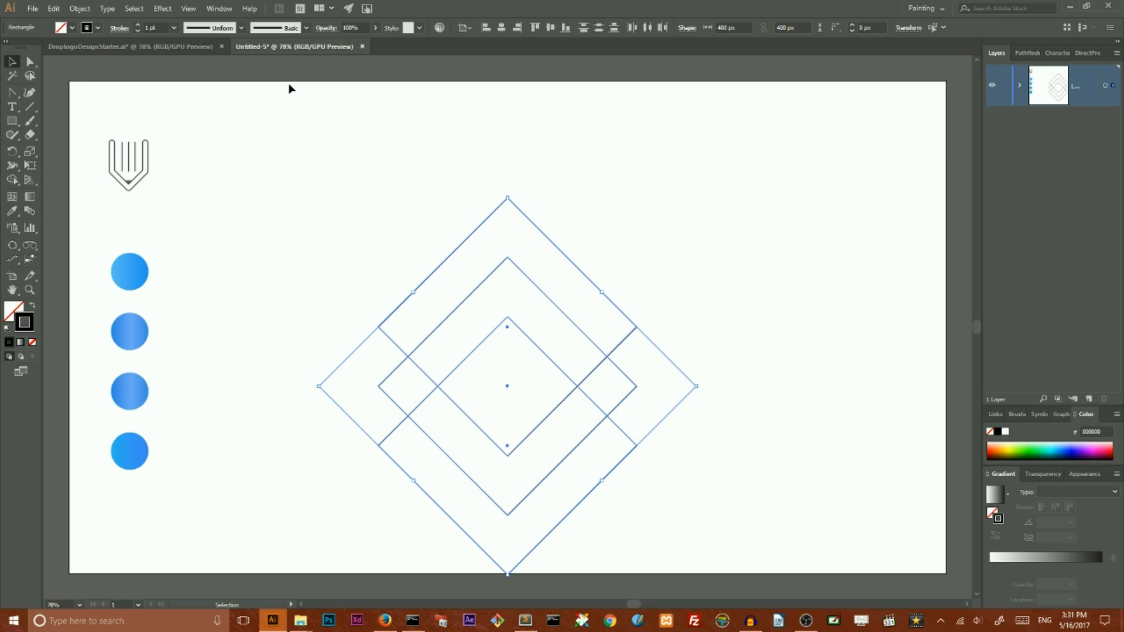
Group the three diamonds and center the group horizontally and vertically on the artboard.
right_click(490, 278)
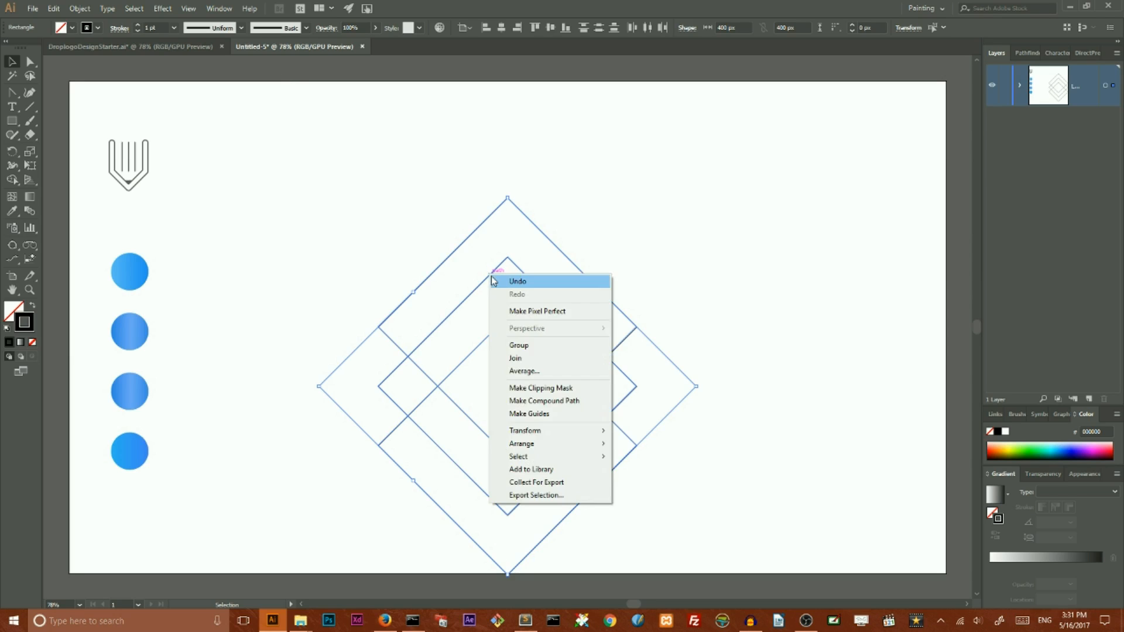
left_click(526, 347)
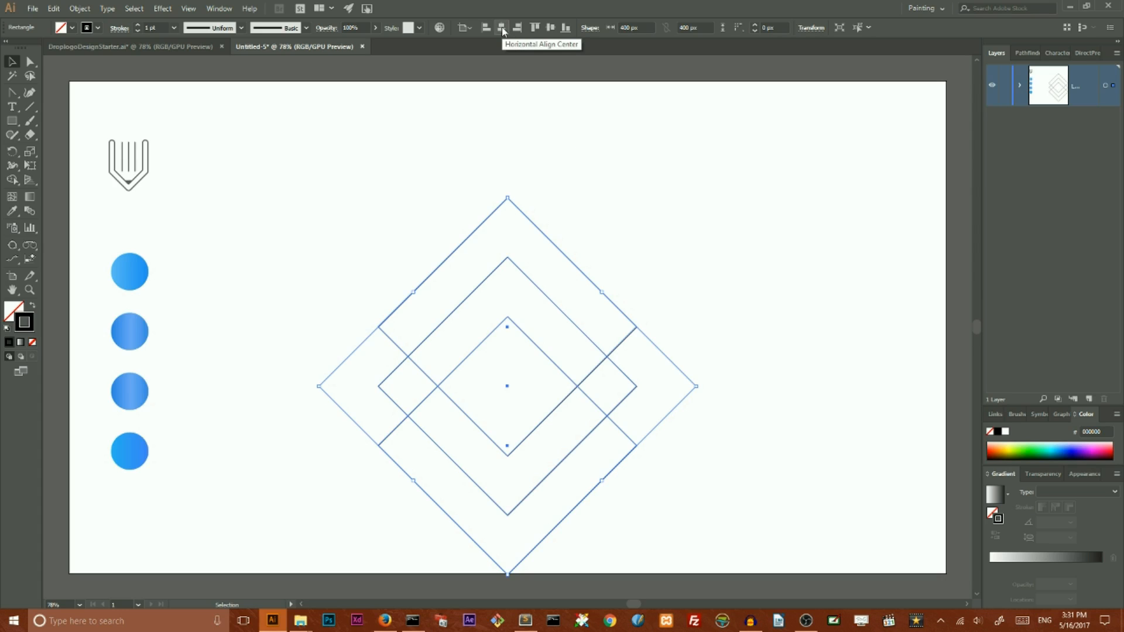
left_click(553, 29)
left_click(643, 191)
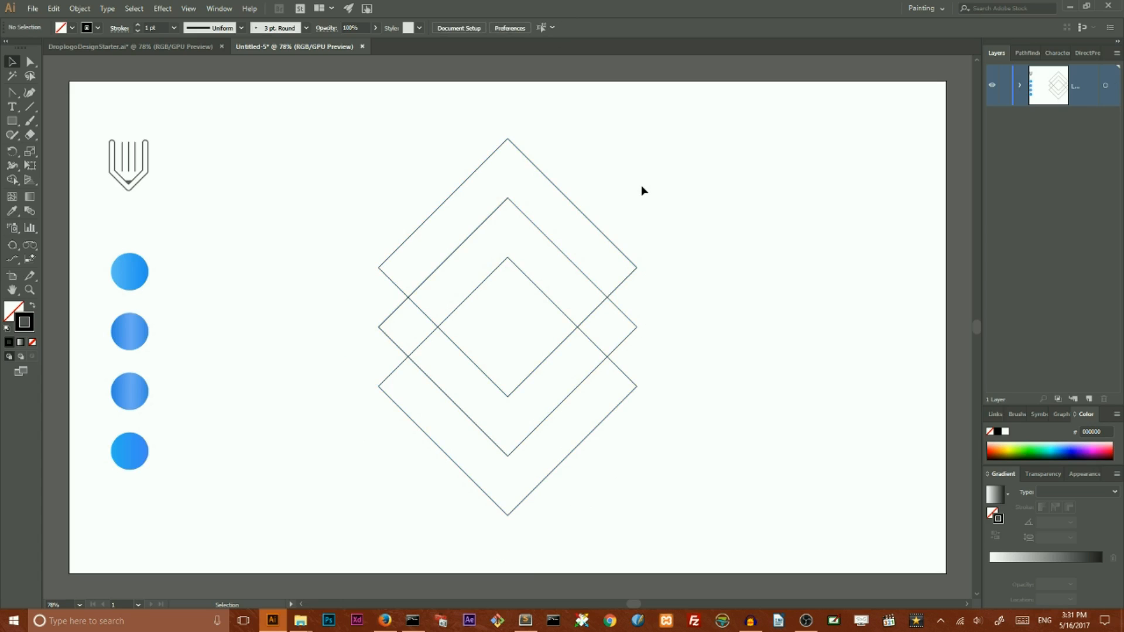
left_click_drag(346, 130, 709, 555)
Create a 400 x 400 px circle with the Ellipse tool, keeping width and height constrained.
left_click(12, 121)
left_click_drag(12, 121, 54, 155)
left_click(510, 297)
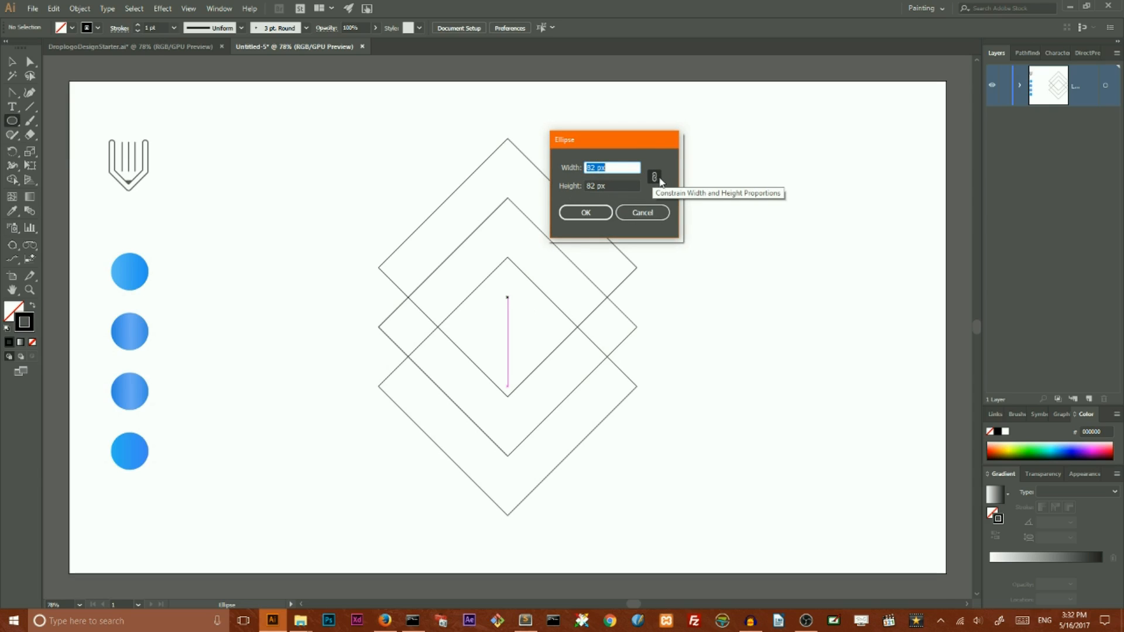
left_click_drag(596, 168, 580, 174)
type("400")
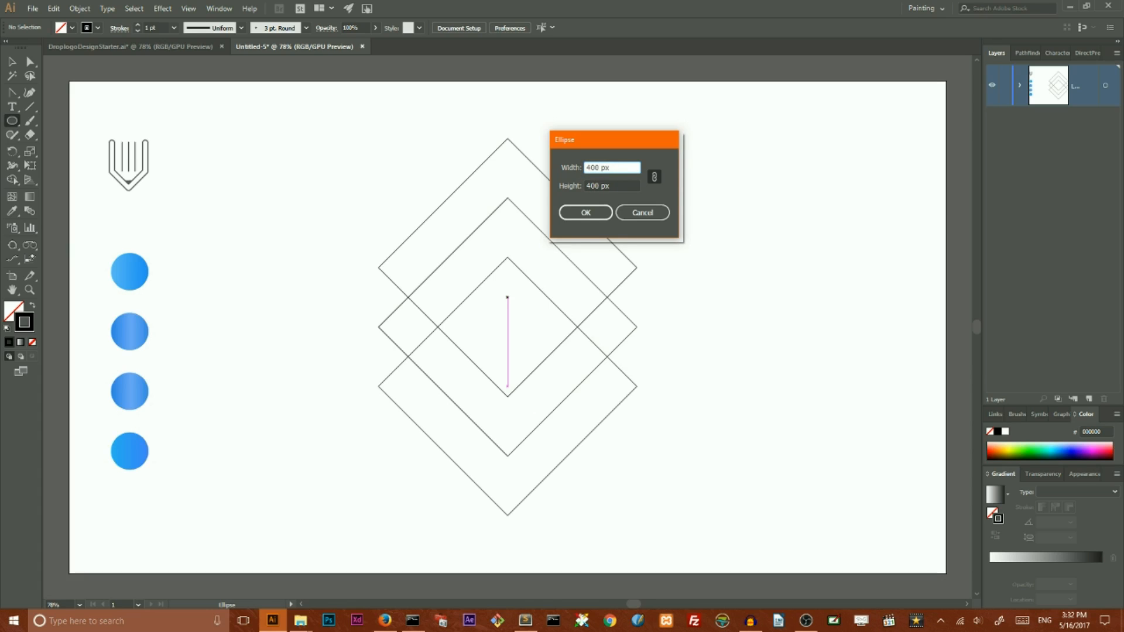
left_click(591, 212)
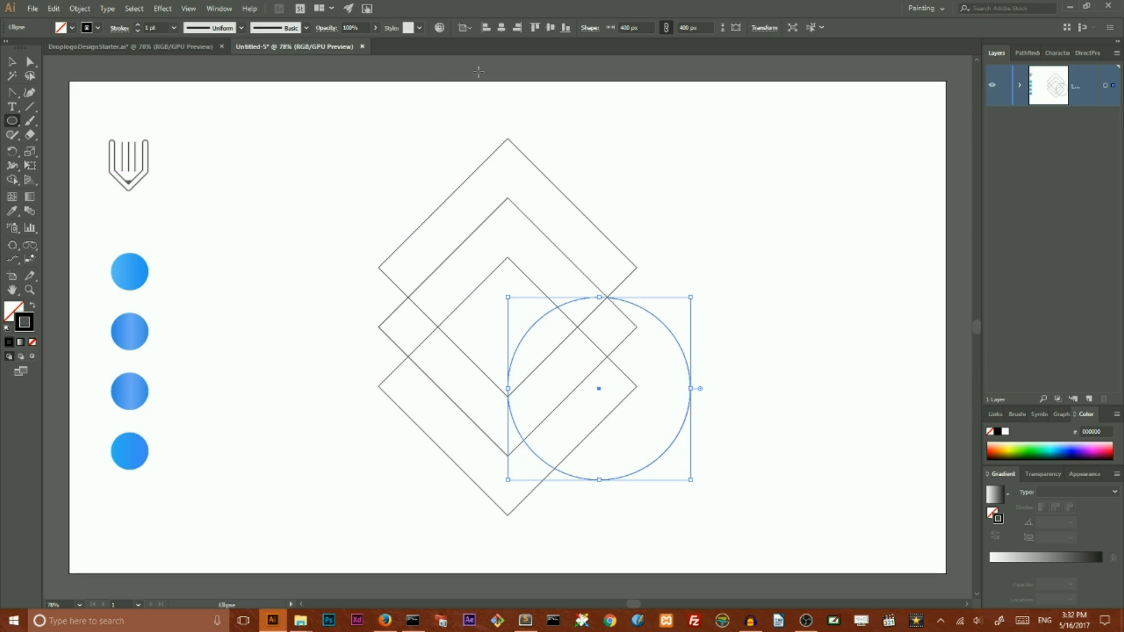
Center the circle horizontally and vertically on the artboard, inside the middle diamond.
left_click(11, 62)
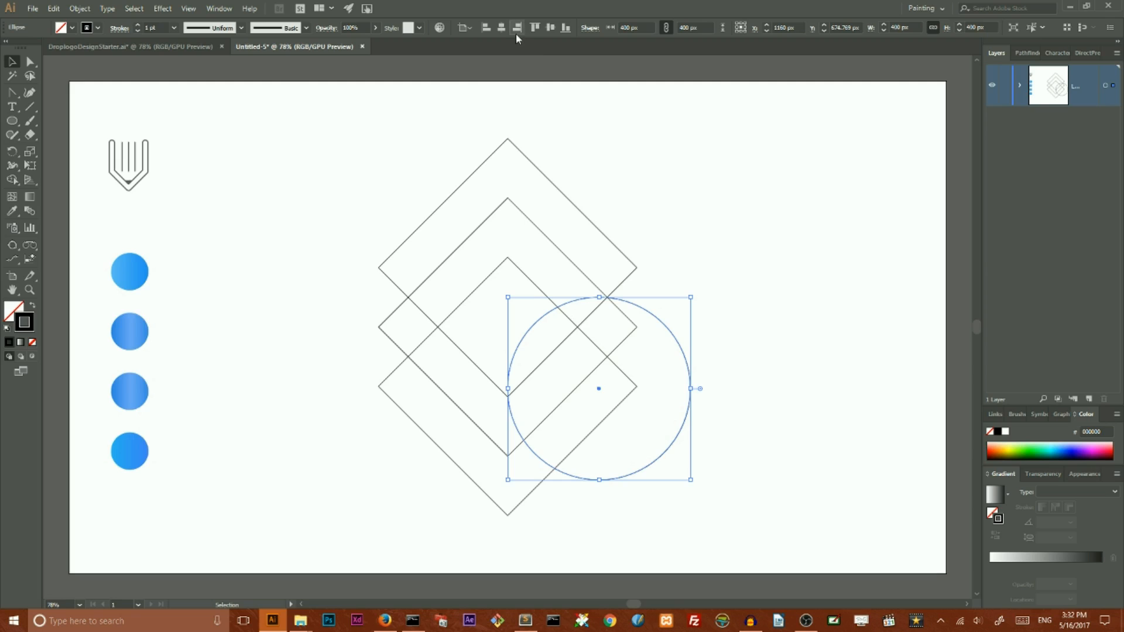
left_click(502, 29)
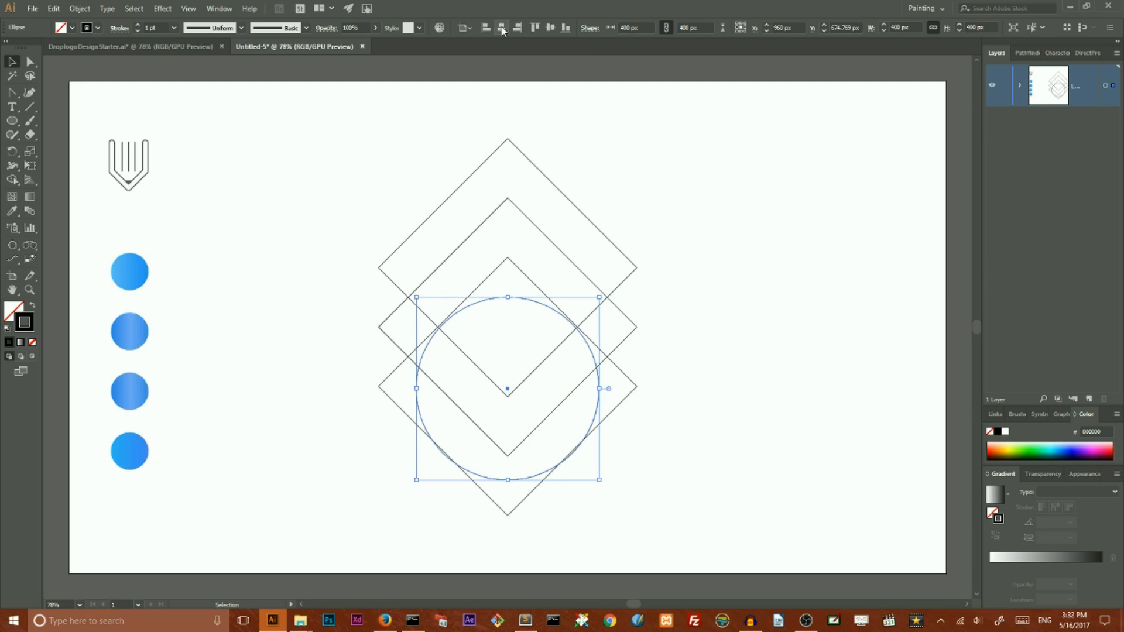
left_click(549, 31)
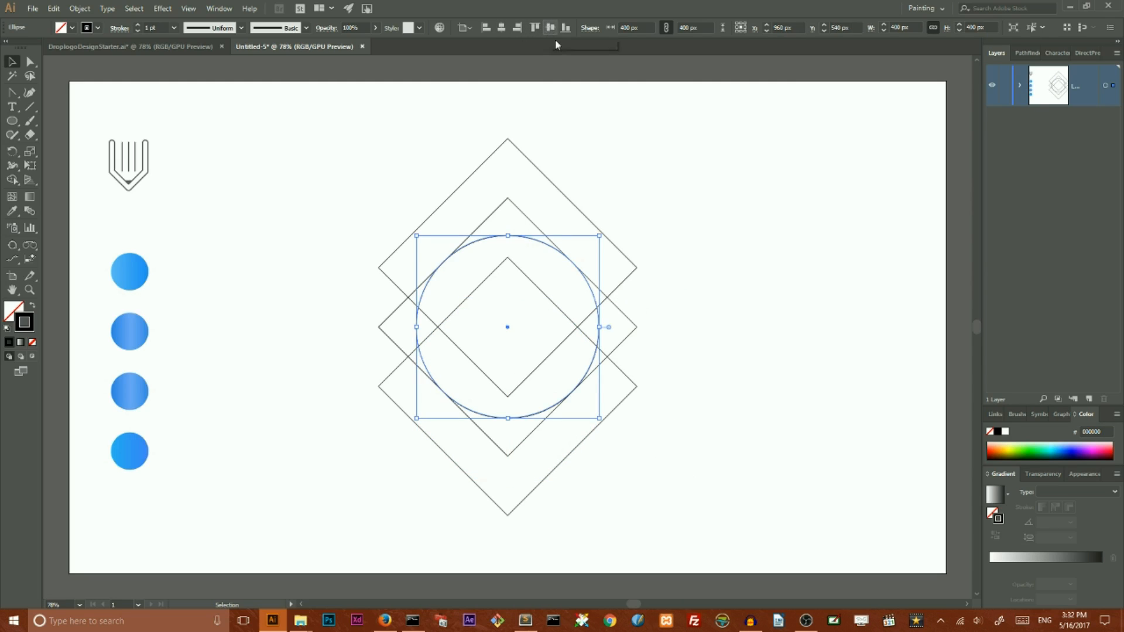
left_click(656, 169)
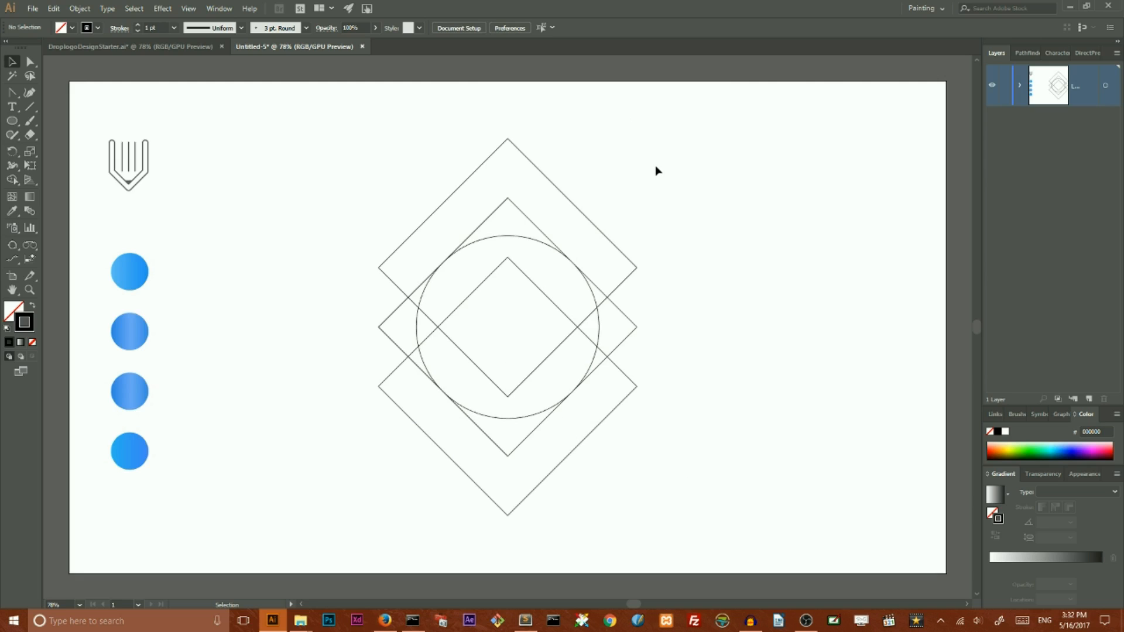
left_click(600, 322)
key("a")
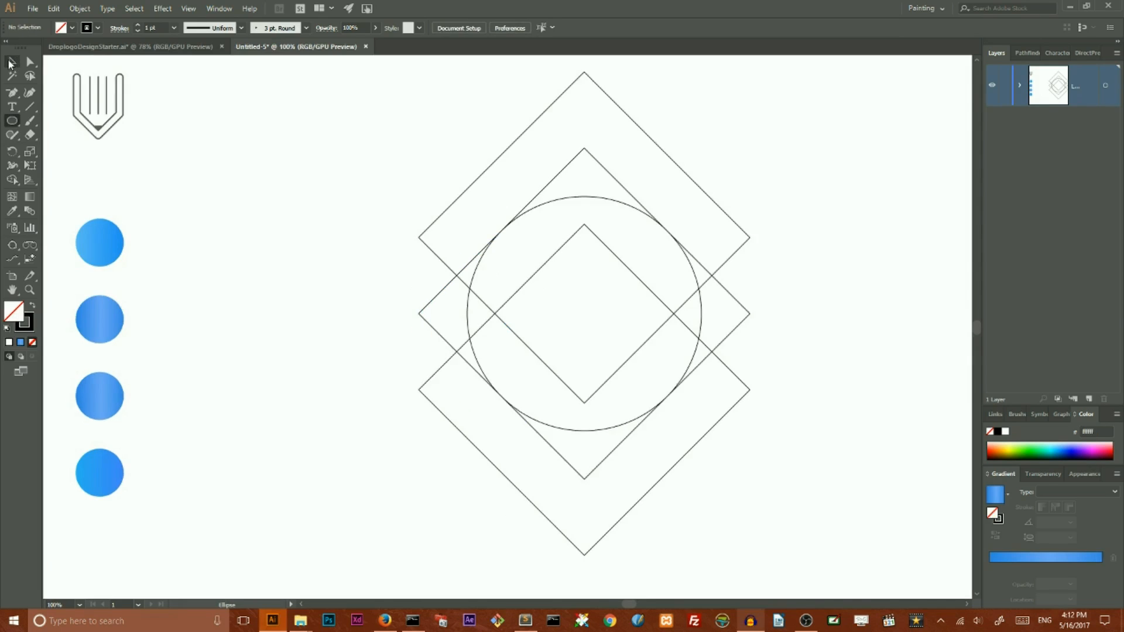
key("v")
left_click(476, 276)
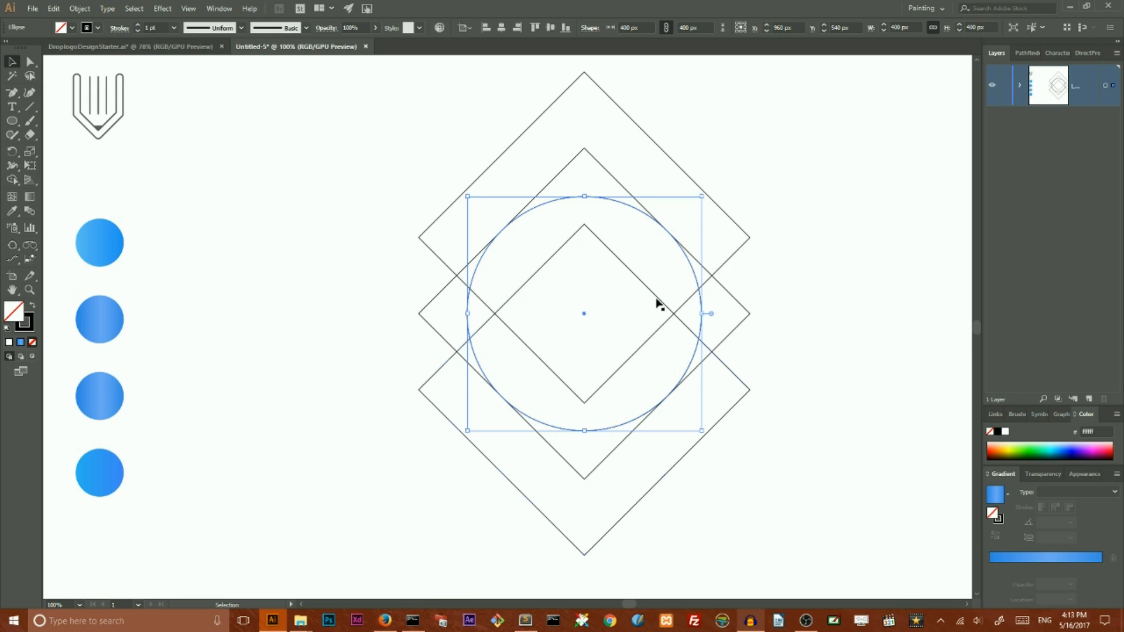
Create a 217 x 217 px circle with the Ellipse tool, keeping width and height constrained.
key("l")
left_click(422, 257)
left_click_drag(596, 142, 601, 223)
left_click(603, 247)
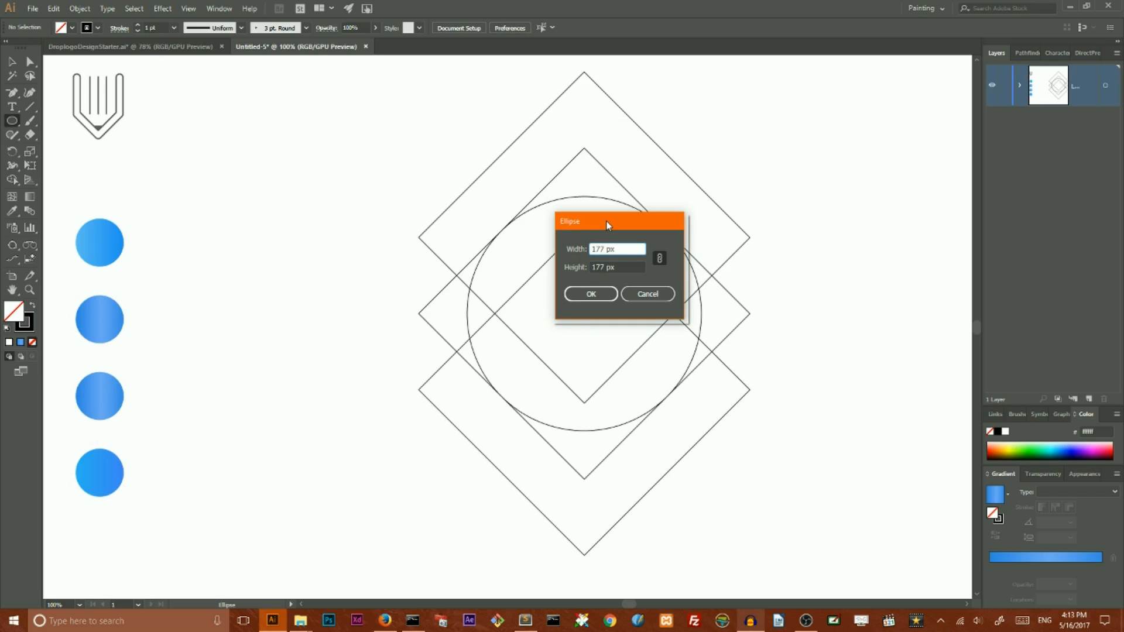
key("BackSpace")
key("BackSpace")
key("BackSpace")
type("217")
left_click(591, 294)
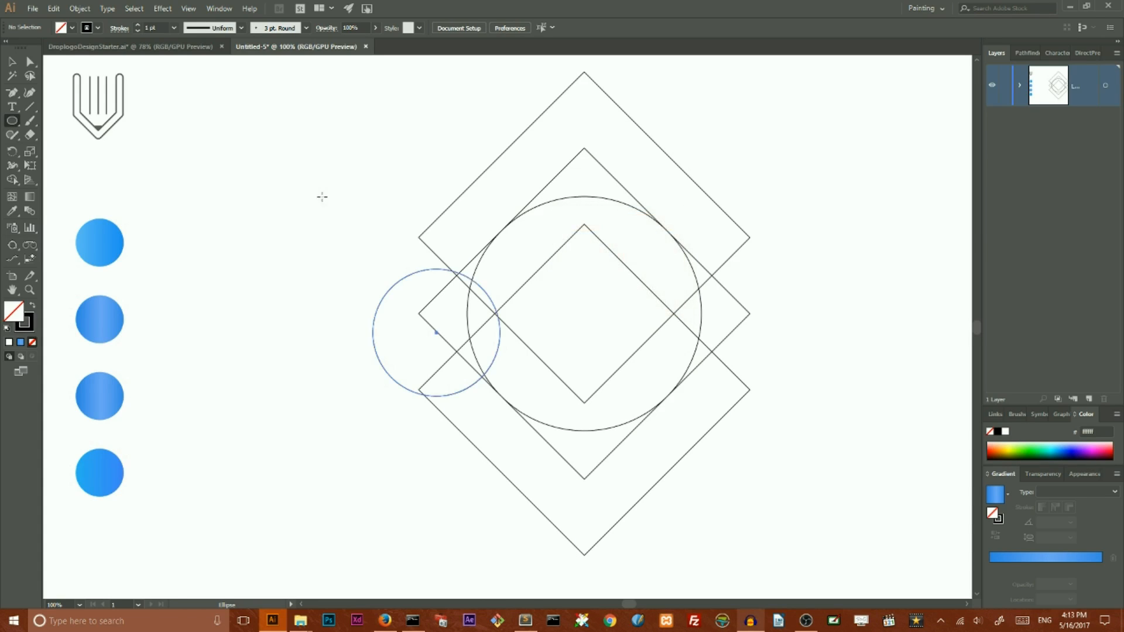
Center the 217 px circle horizontally and vertically on the artboard, inside the larger circle.
key("v")
left_click(503, 27)
left_click(551, 28)
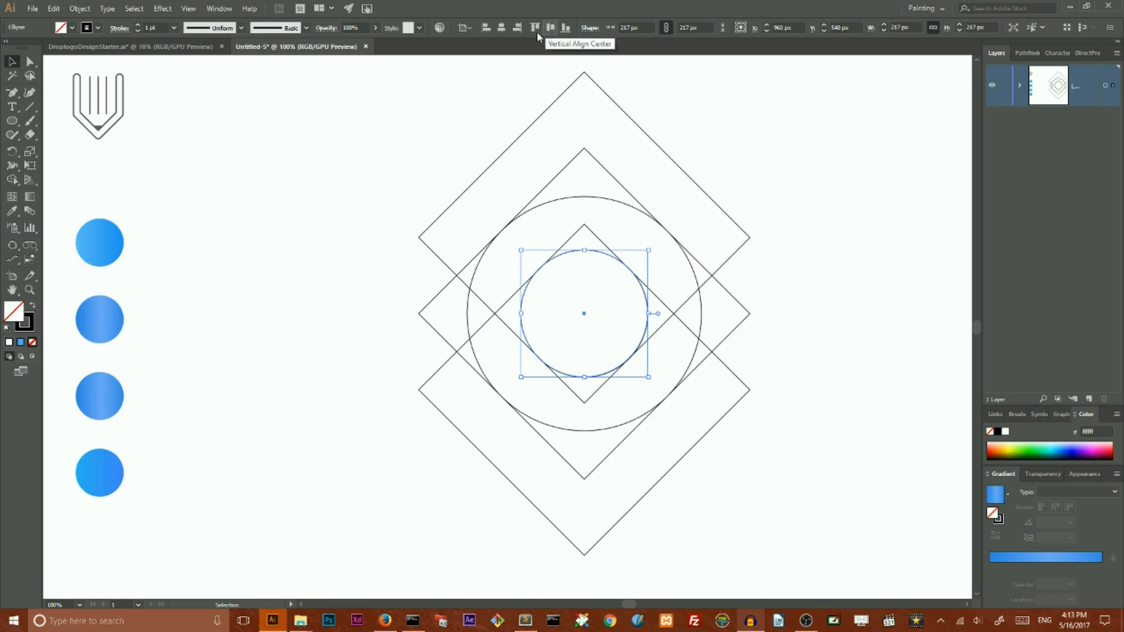
left_click(355, 148)
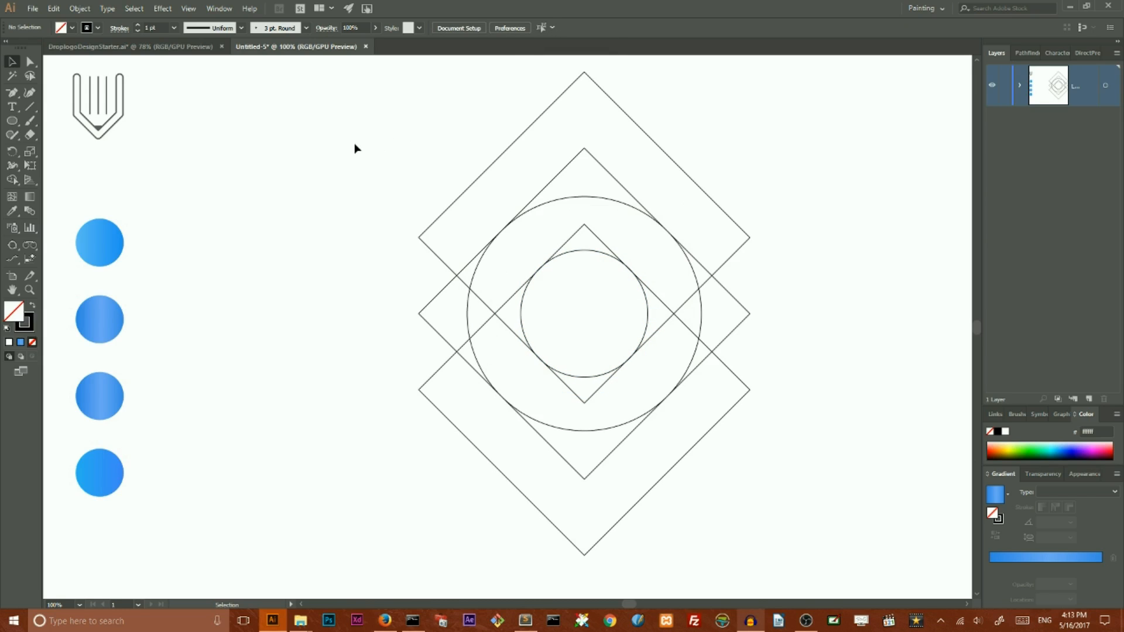
left_click(567, 259)
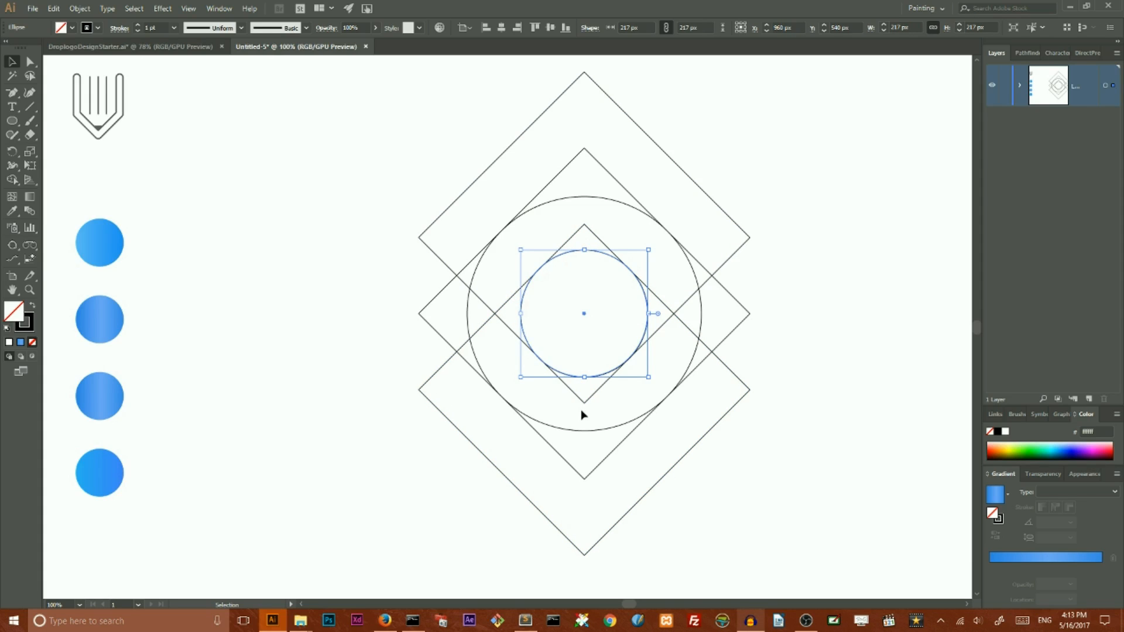
left_click(773, 166)
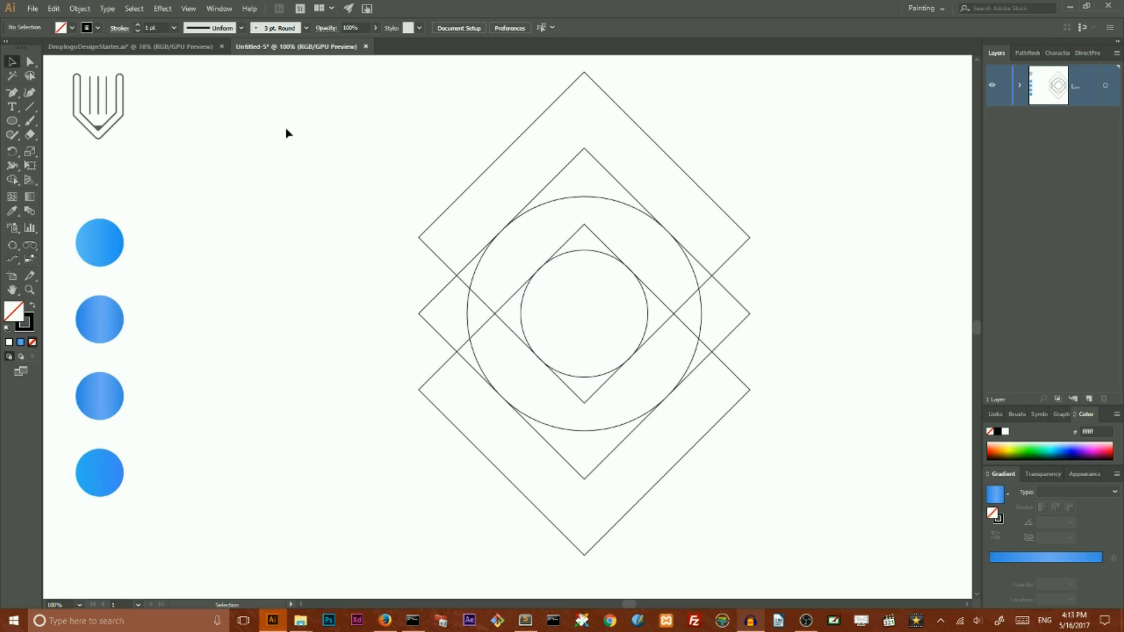
Draw a rectangle about 93 x 83 px between the circles' upper-left arcs and rotate it 45° to parallel the diamond sides.
left_click(12, 120)
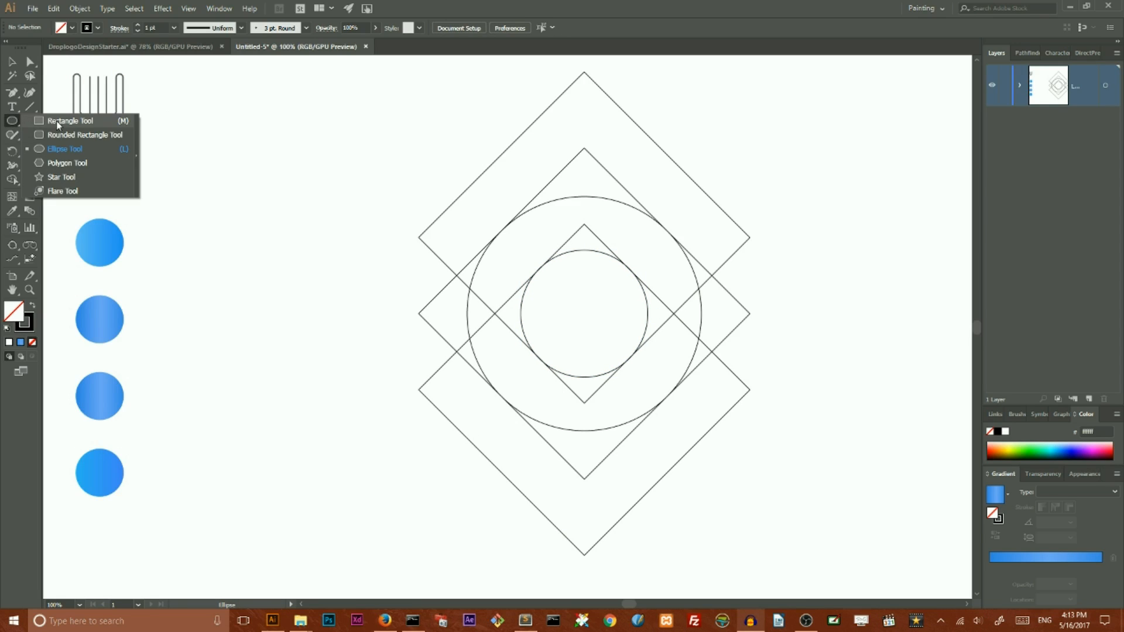
left_click(69, 122)
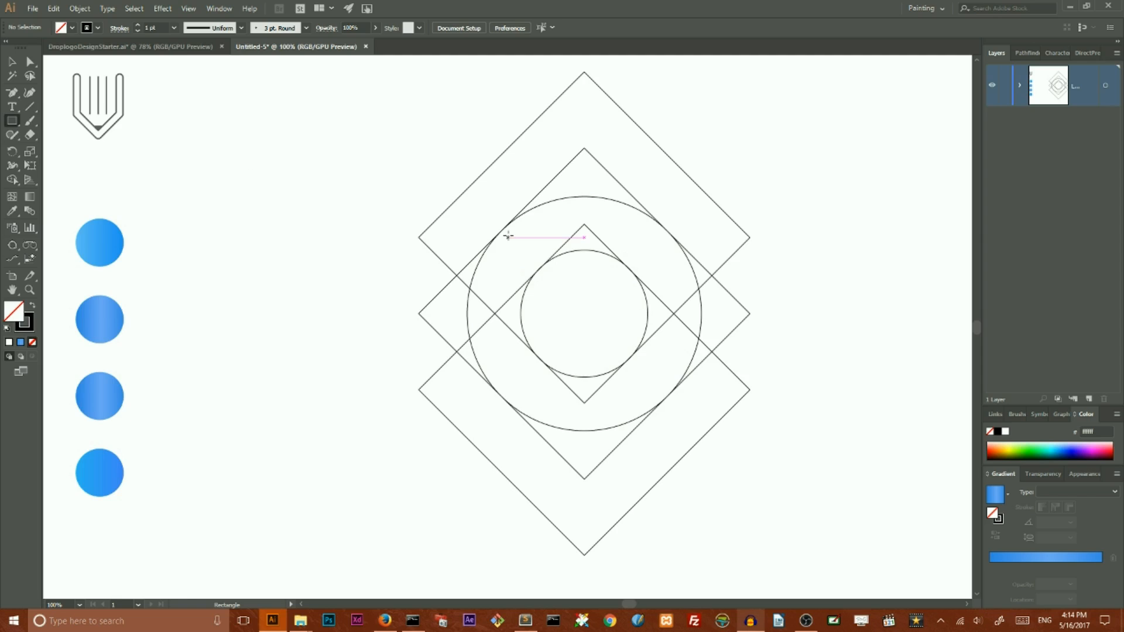
left_click_drag(14, 125, 71, 119)
left_click_drag(501, 232, 555, 280)
left_click(12, 62)
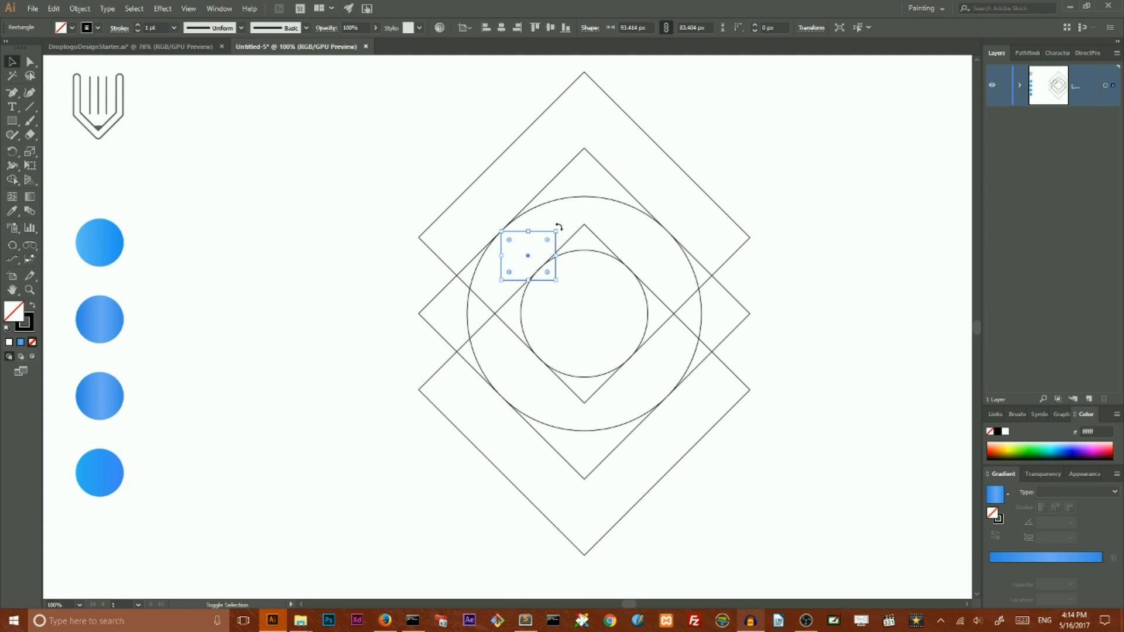
left_click_drag(565, 226, 544, 213)
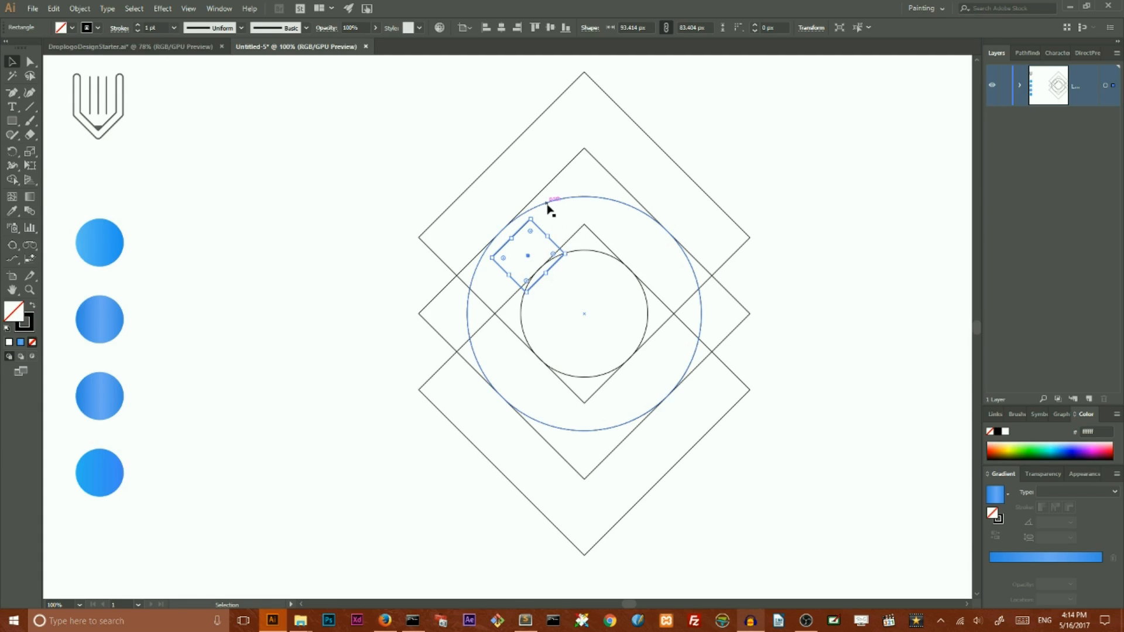
Move the rotated rectangle so its outer edge lies on the middle diamond's upper-left side.
scroll(549, 209, "up", 2)
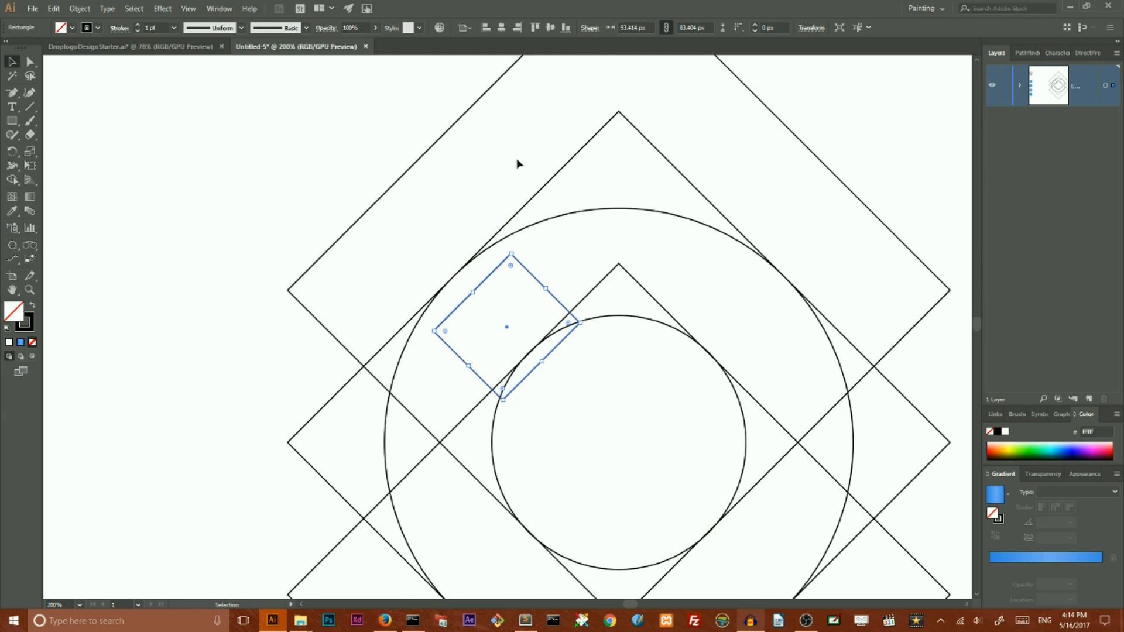
scroll(516, 161, "down", 1)
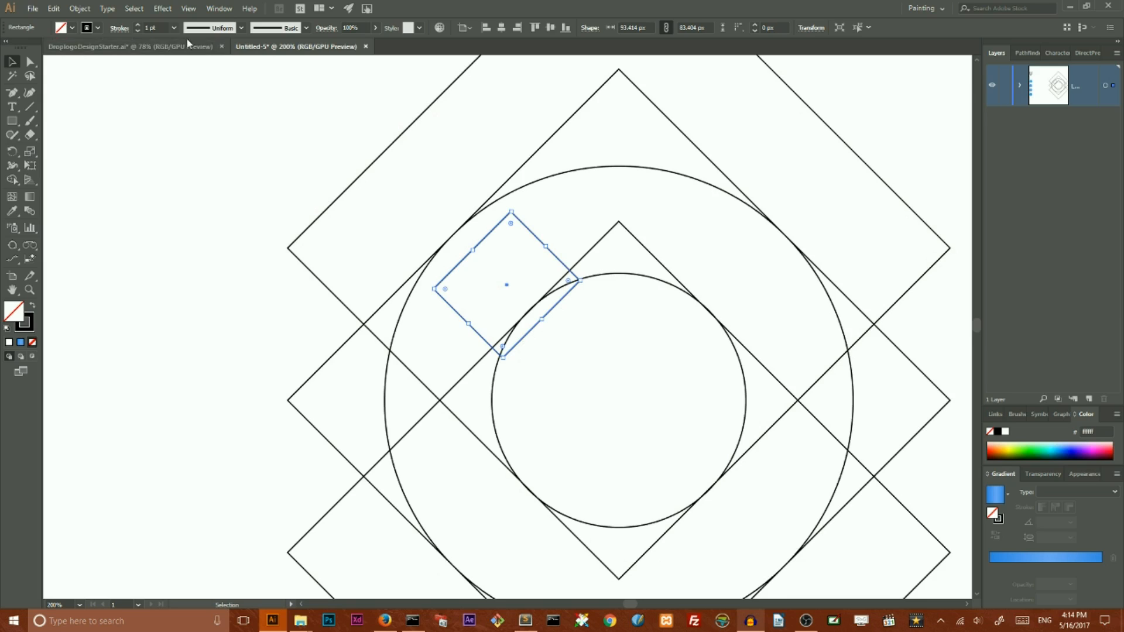
left_click(188, 9)
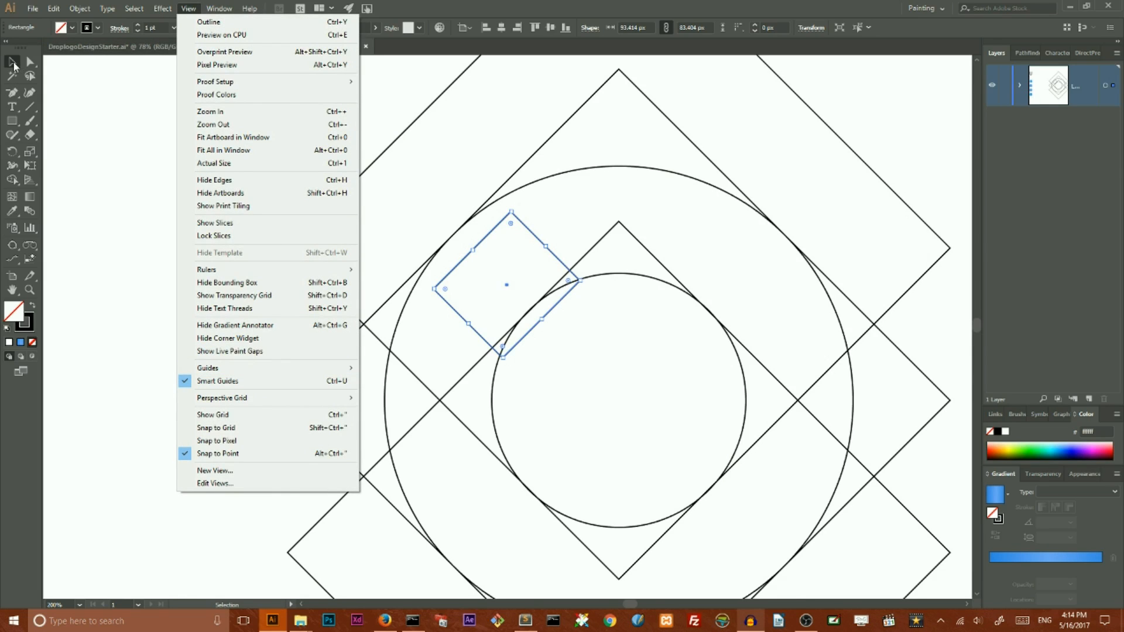
left_click(12, 62)
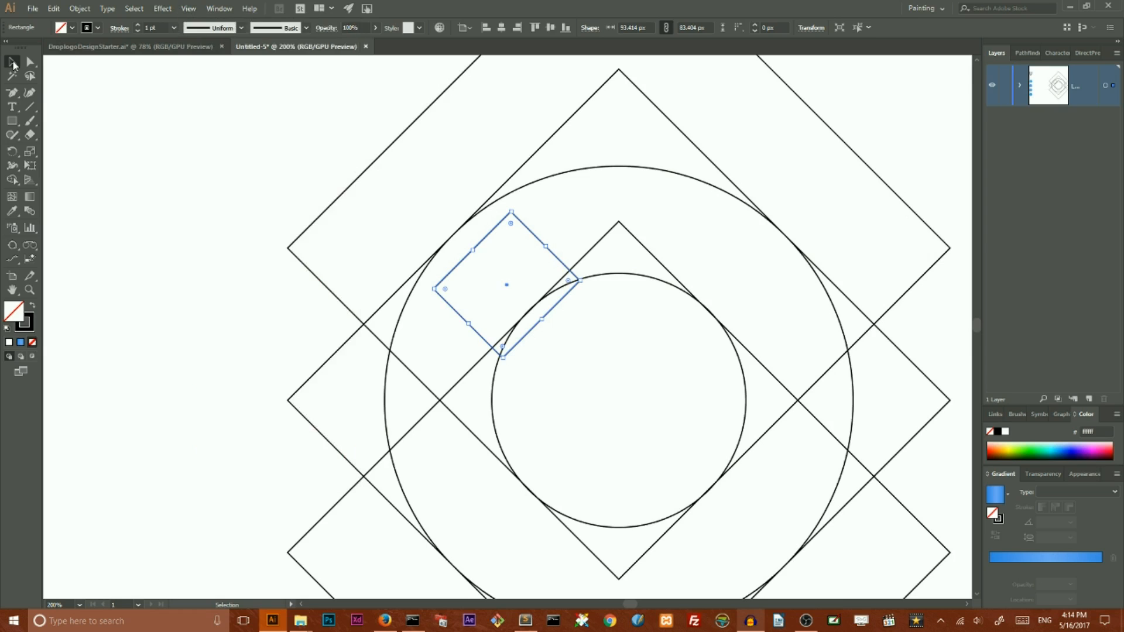
left_click(173, 178)
left_click_drag(485, 239, 472, 220)
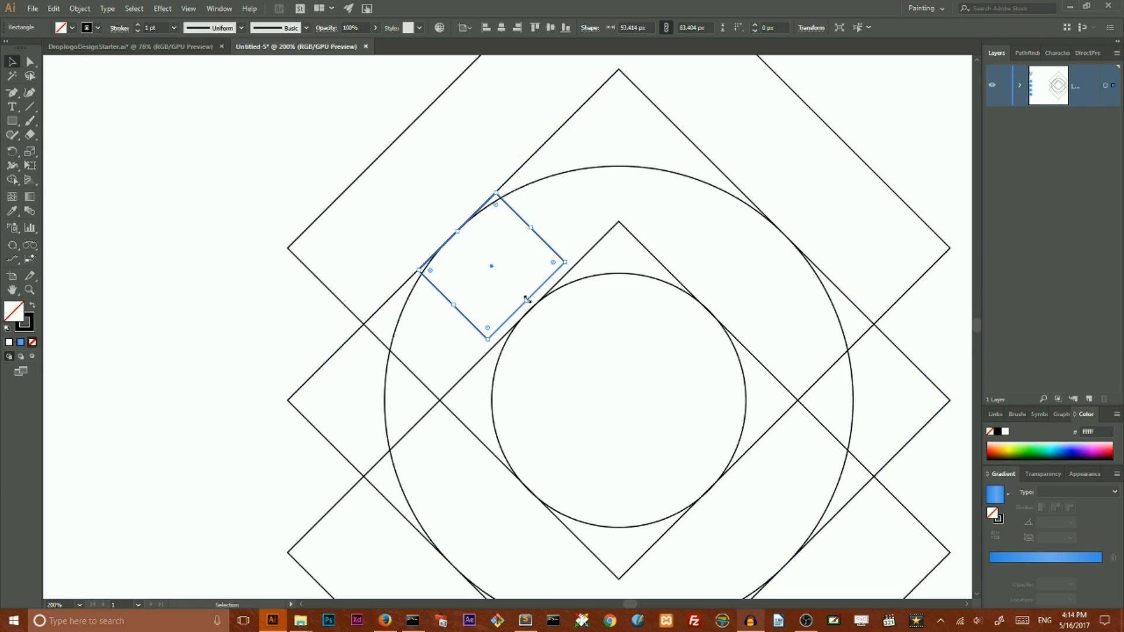
Stretch the rectangle to the full 400 px length of the diamond's side and about 91 px width, reaching the small circle.
left_click_drag(527, 301, 533, 308)
left_click_drag(534, 230, 669, 118)
left_click_drag(456, 305, 313, 429)
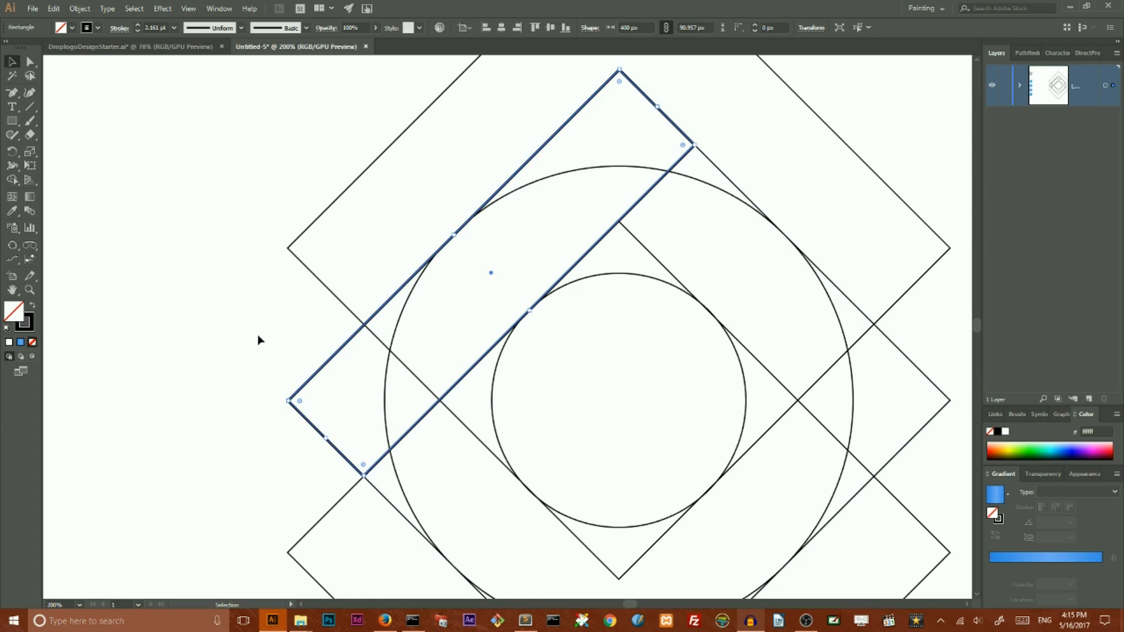
left_click(258, 339)
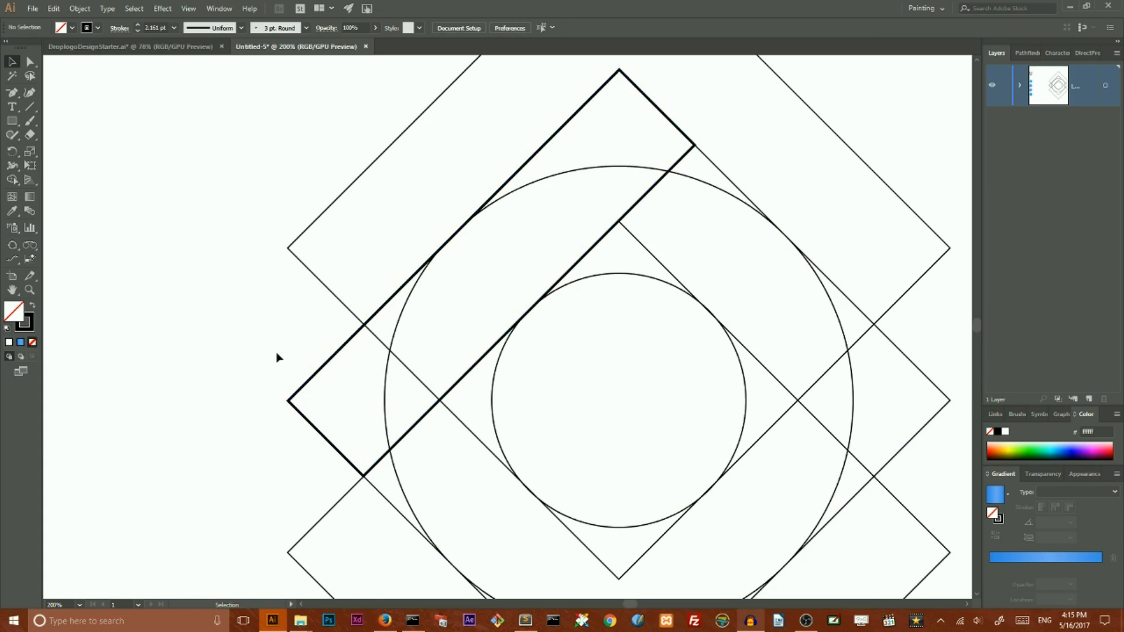
Ungroup the three diamonds and deselect them.
left_click(379, 494)
right_click(302, 256)
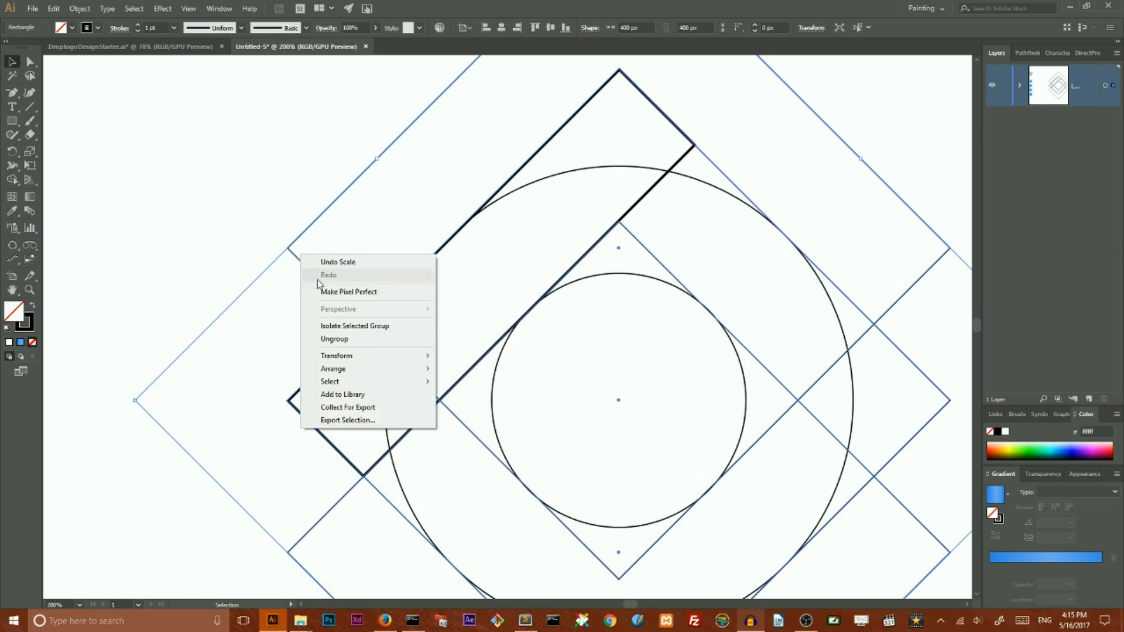
left_click(334, 339)
left_click(253, 322)
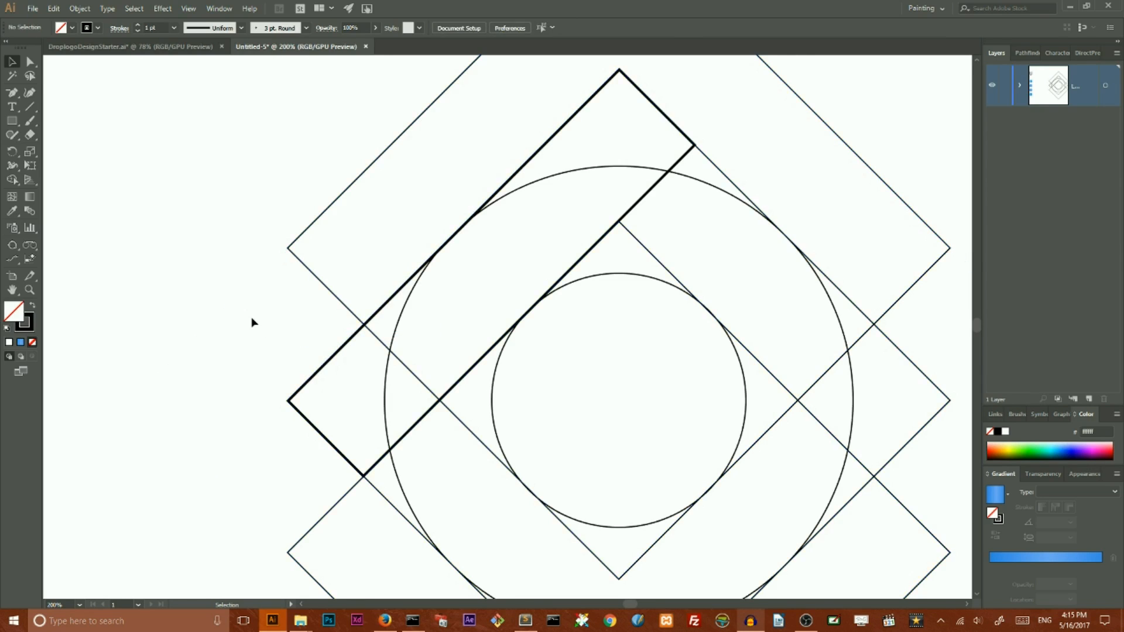
Round the two corners at the rectangle's upper end into a full semicircle with a radius of about 45.48 px.
left_click(631, 214)
left_click(27, 64)
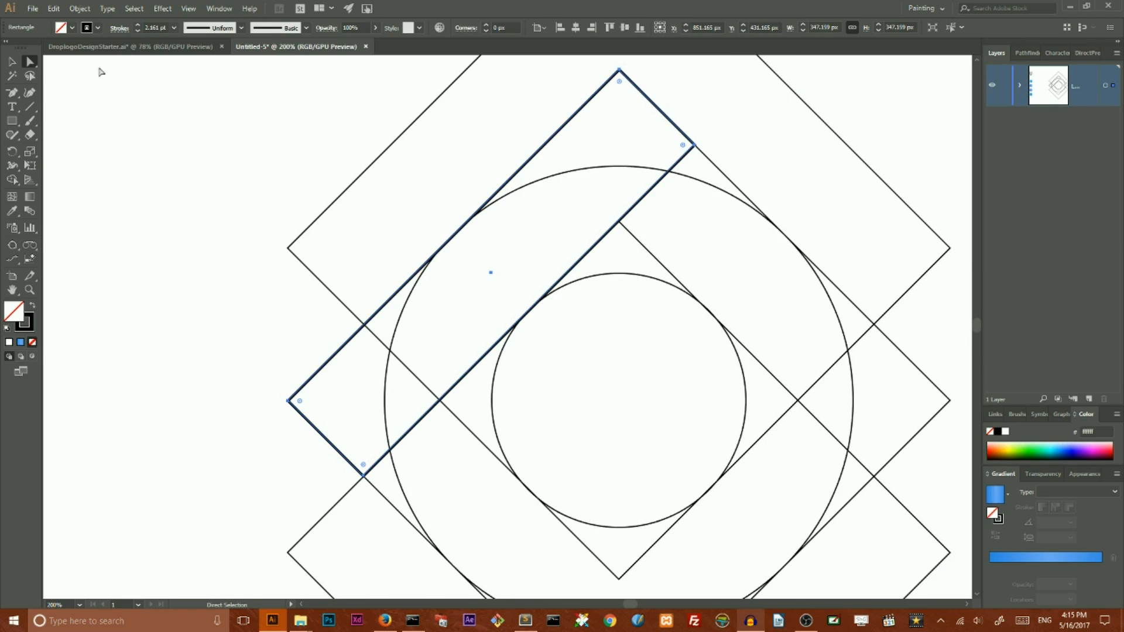
left_click(619, 70)
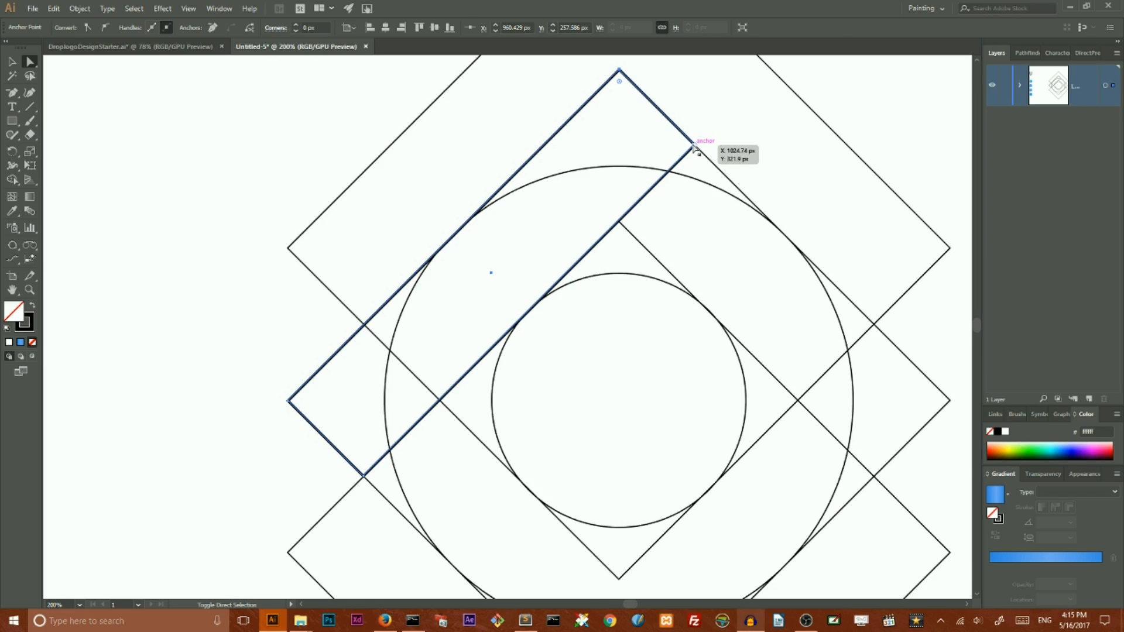
left_click(694, 145, "shift")
left_click_drag(684, 147, 573, 203)
left_click(10, 61)
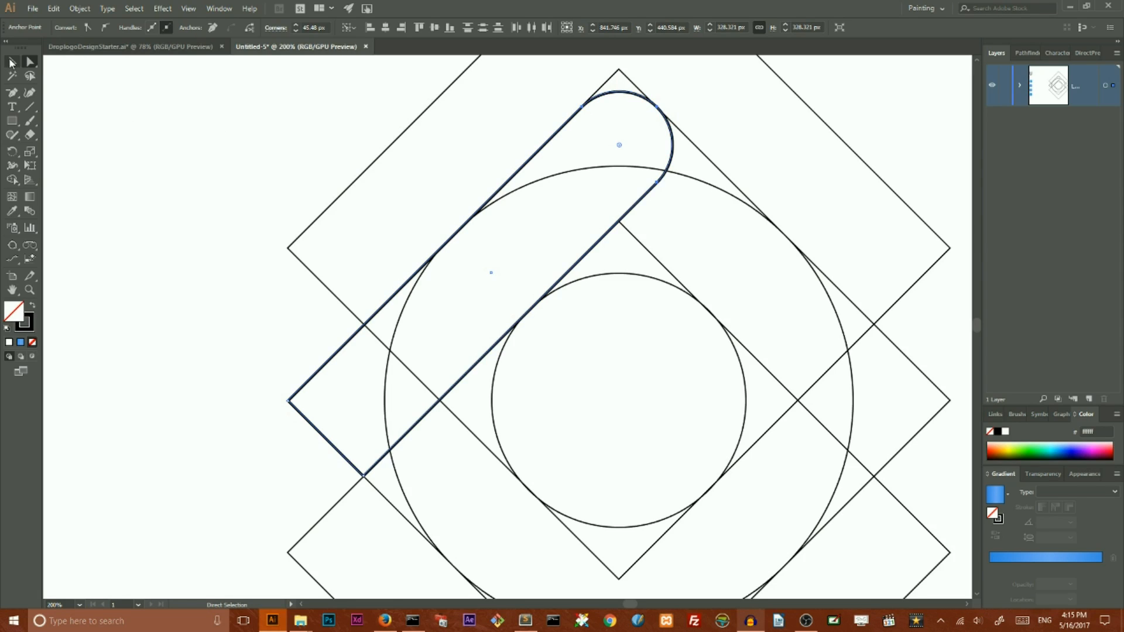
left_click(702, 217)
Reduce the rounded rectangle's stroke weight to 1 pt.
left_click(635, 200)
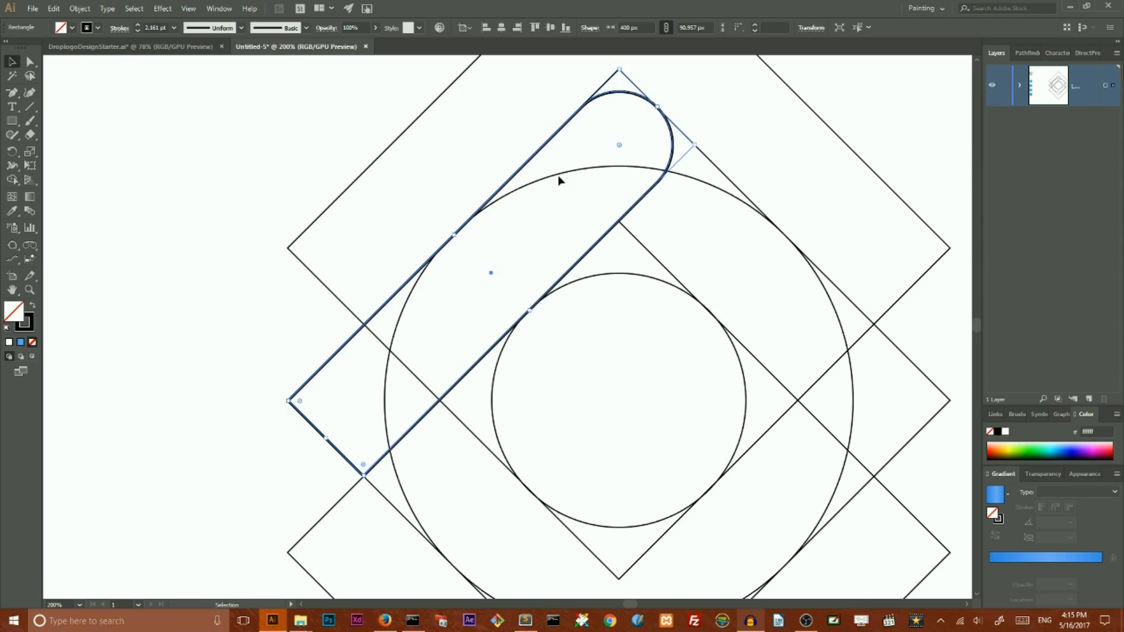
left_click(138, 30)
left_click(138, 30)
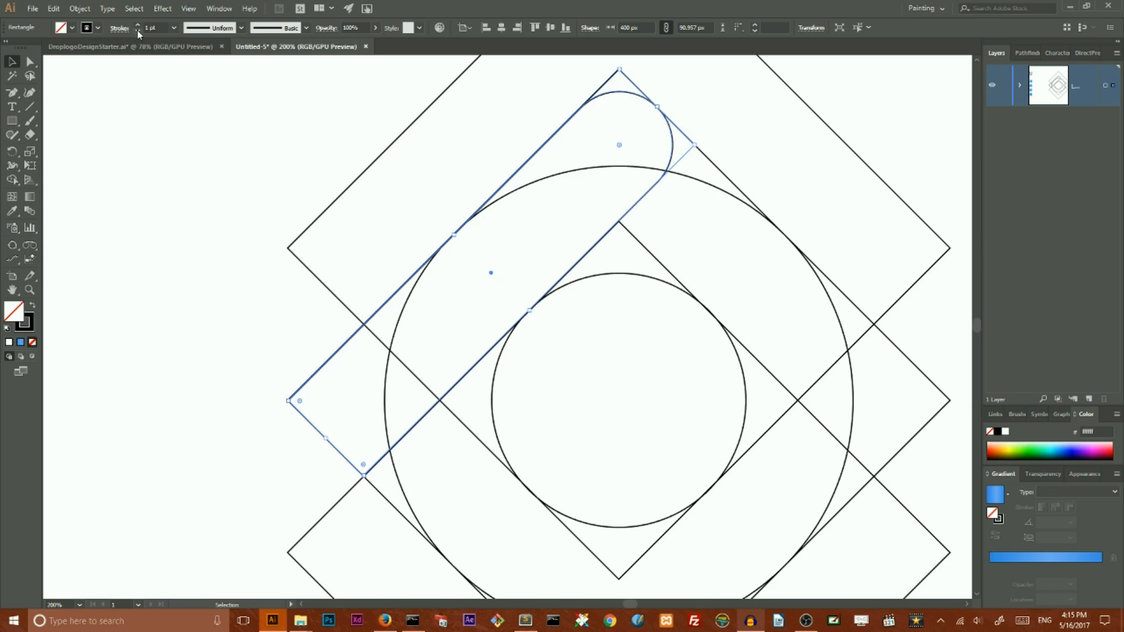
left_click(185, 223)
Switch to Outline view and adjust the rounded rectangle's inner edge slightly to match the overlapping diamond side.
key("a")
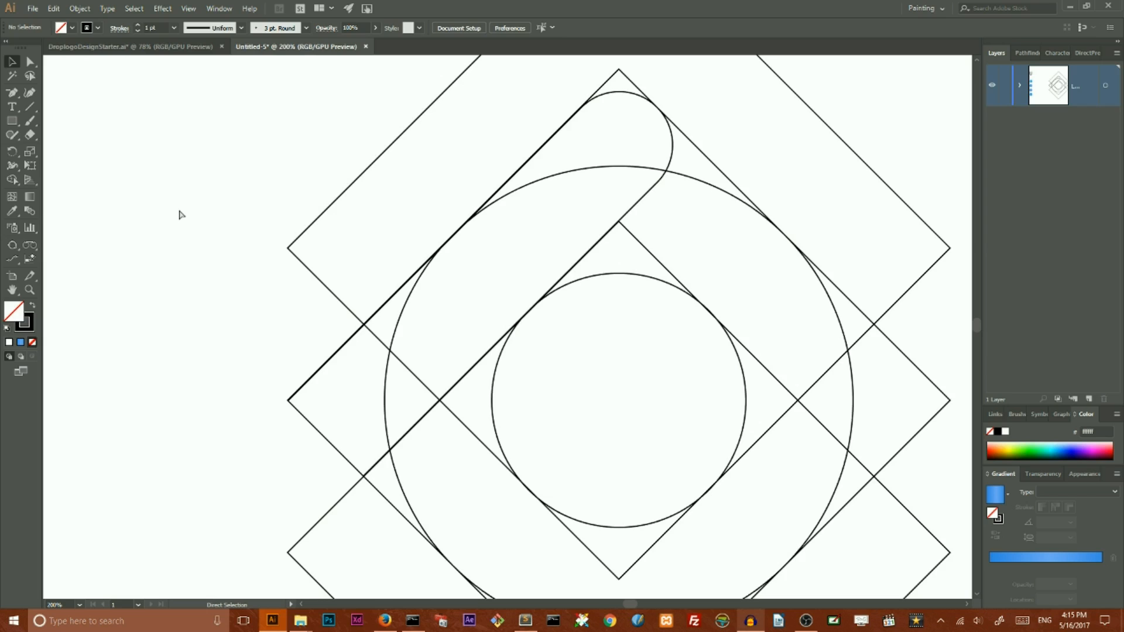
key("ctrl+y")
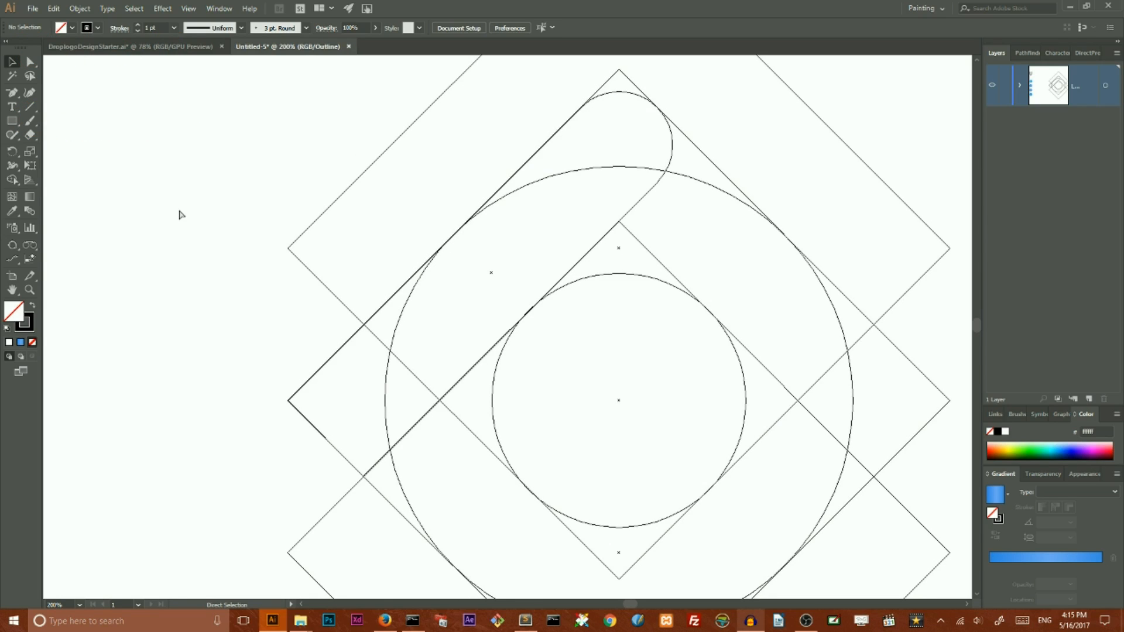
key("v")
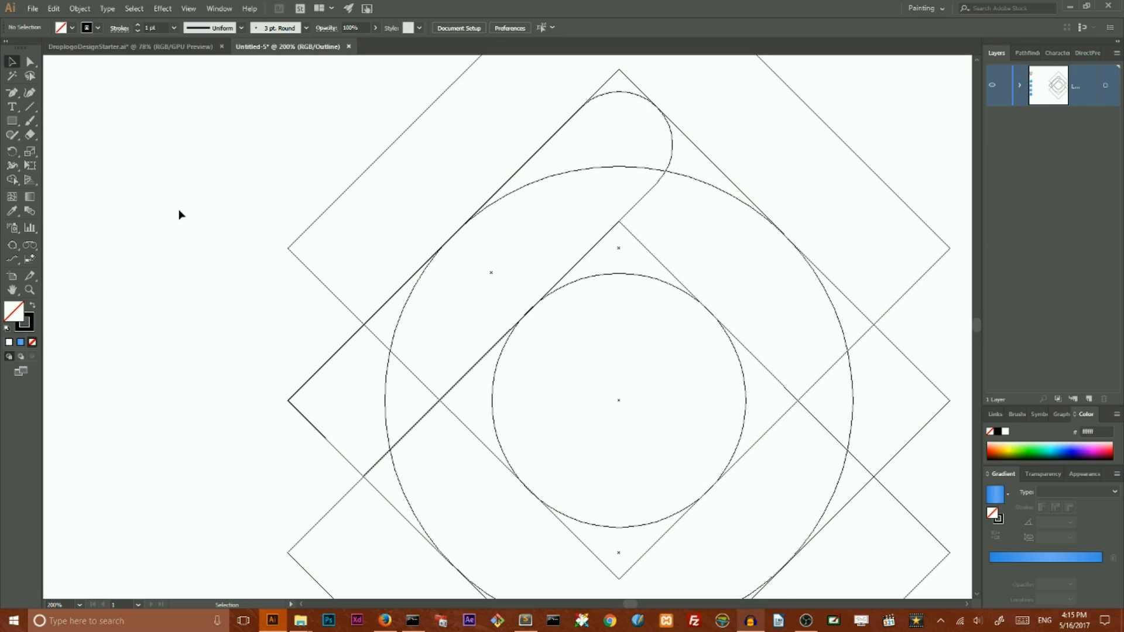
left_click(642, 206)
mouse_move(529, 309)
left_mouse_down()
mouse_move(522, 298)
mouse_move(529, 311)
left_mouse_up()
left_click(501, 271)
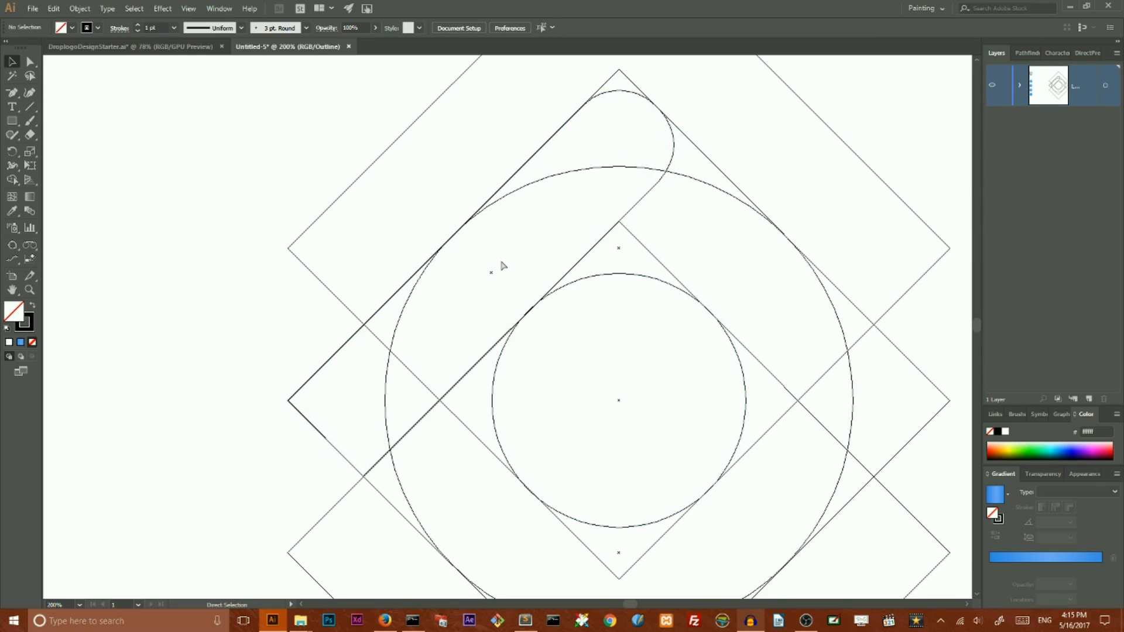
Fine-tune the rounded rectangle's long edges to coincide exactly with the diamond sides, and return to Preview mode.
scroll(501, 271, "up", 3)
scroll(451, 126, "up", 3)
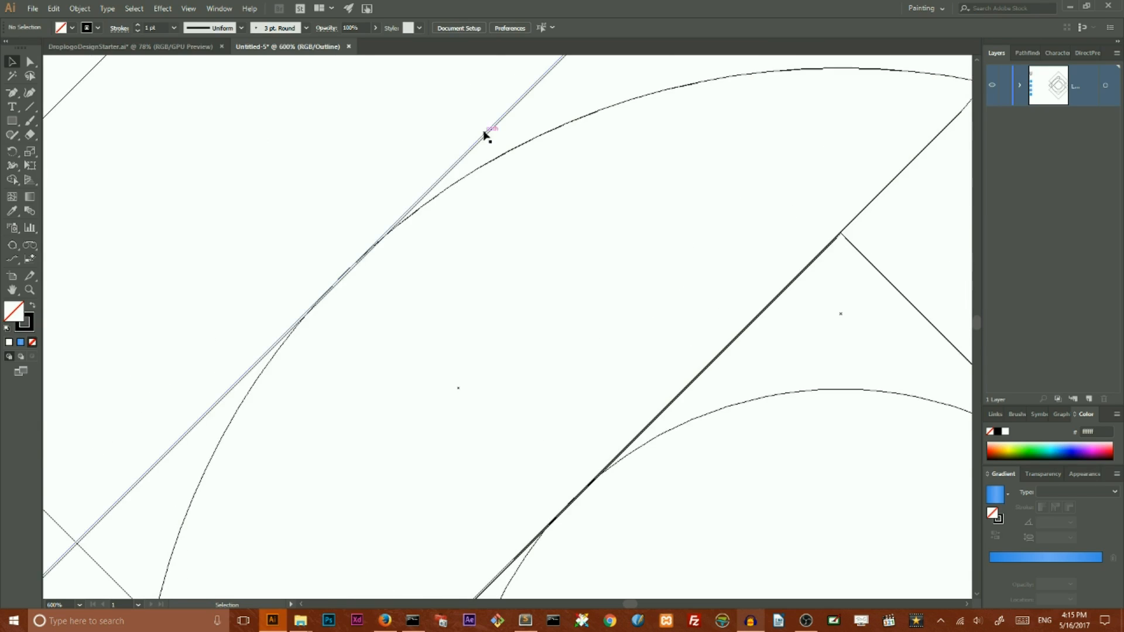
left_click(494, 138)
scroll(485, 193, "up", 2)
mouse_move(347, 375)
left_mouse_down()
mouse_move(359, 389)
mouse_move(345, 372)
left_mouse_up()
scroll(625, 352, "down", 4)
left_click_drag(572, 359, 550, 383)
left_click(529, 297)
key("ctrl+minus")
key("ctrl+minus")
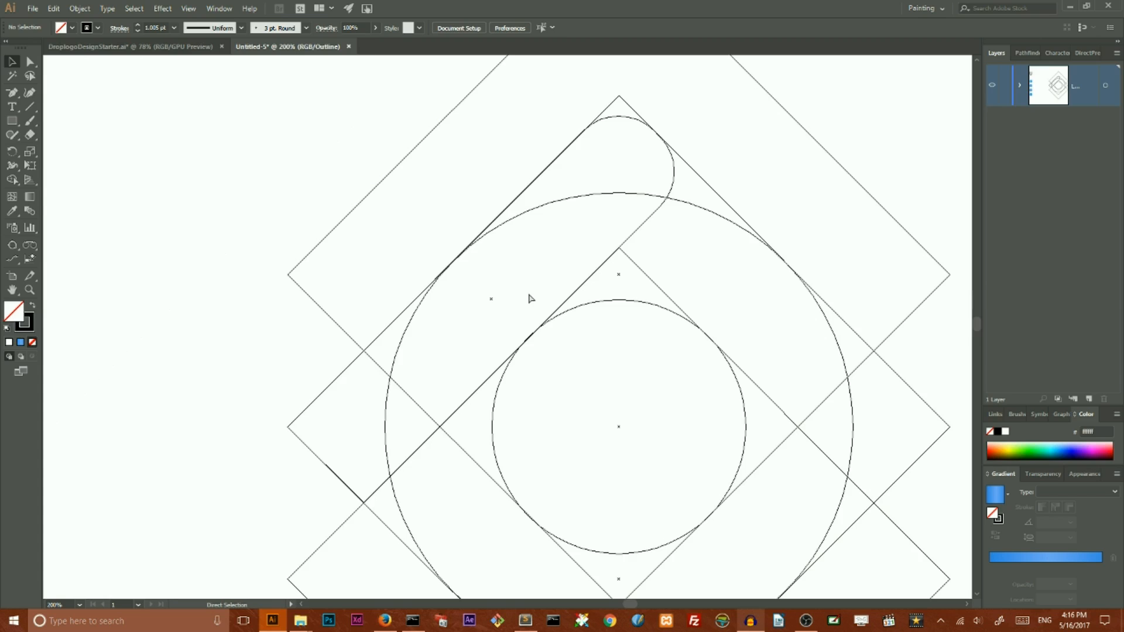
key("ctrl+y")
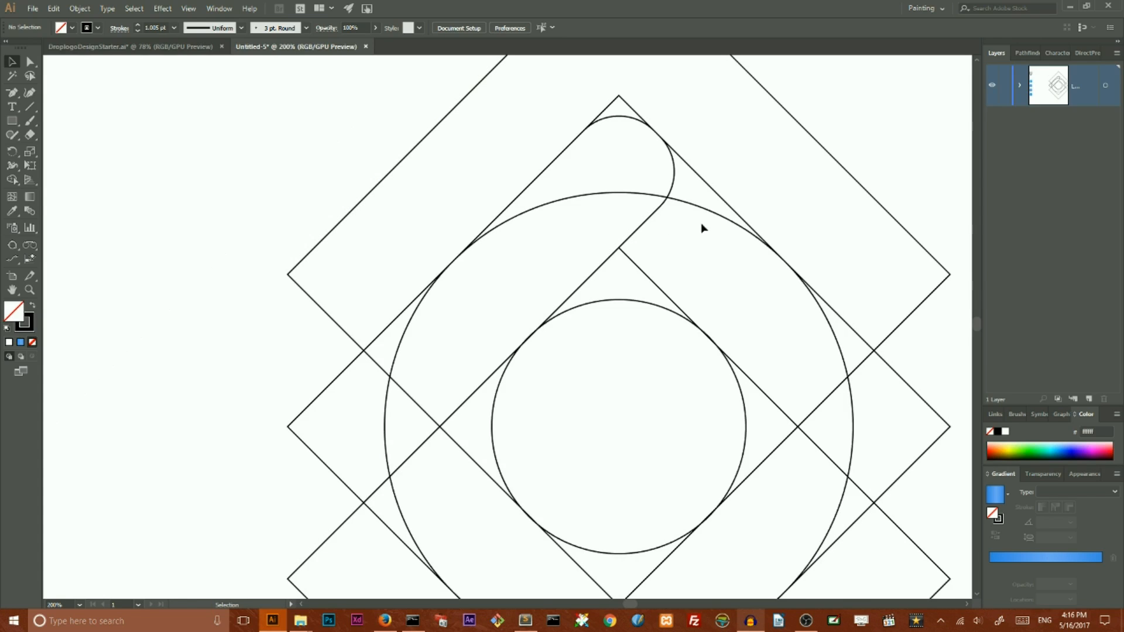
Inspect the anchor points at the rounded end of the rectangle with the Direct Selection tool.
left_click(654, 226)
left_click(36, 62)
left_click(379, 149)
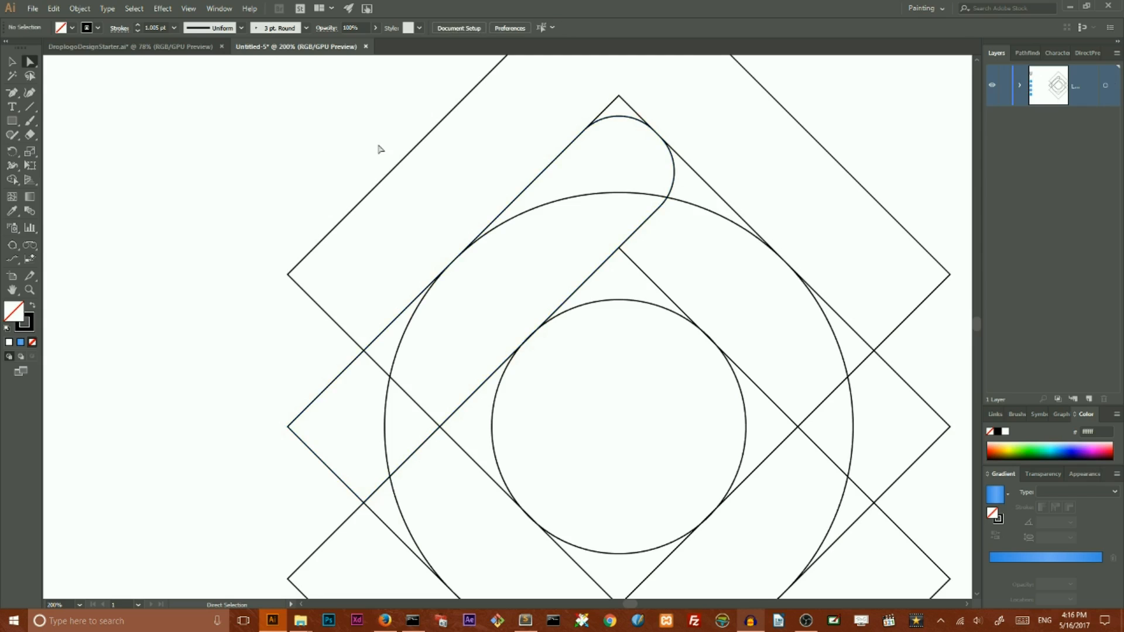
left_click(673, 189)
key("v")
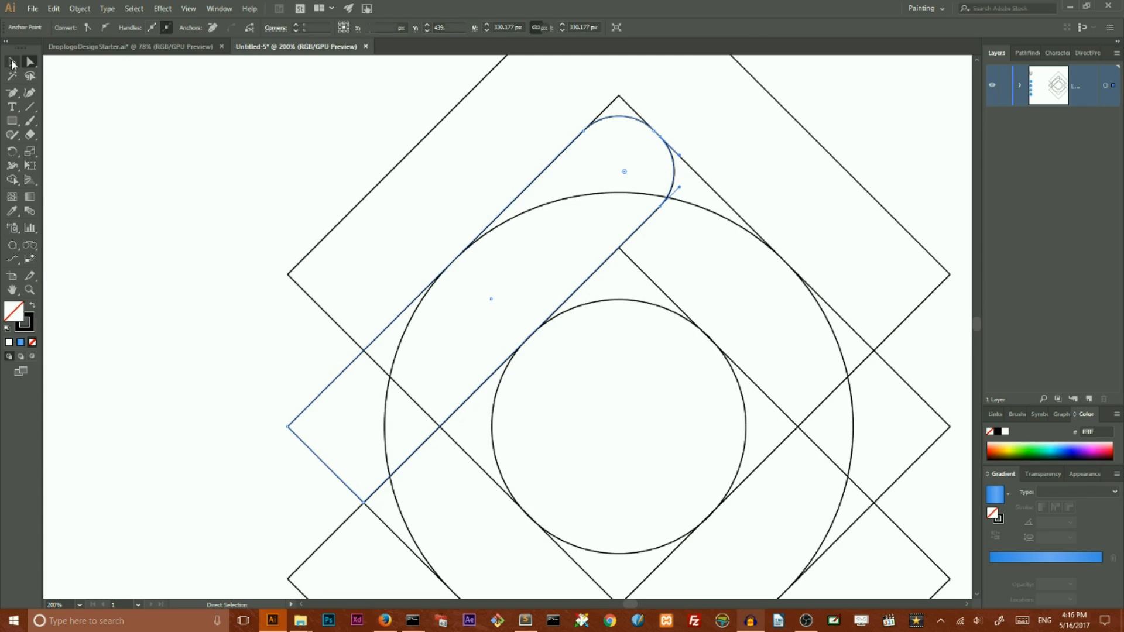
Reflect a copy of the rounded rectangle across the vertical axis through the lower diamond's top corner.
left_click(396, 183)
left_click(637, 231)
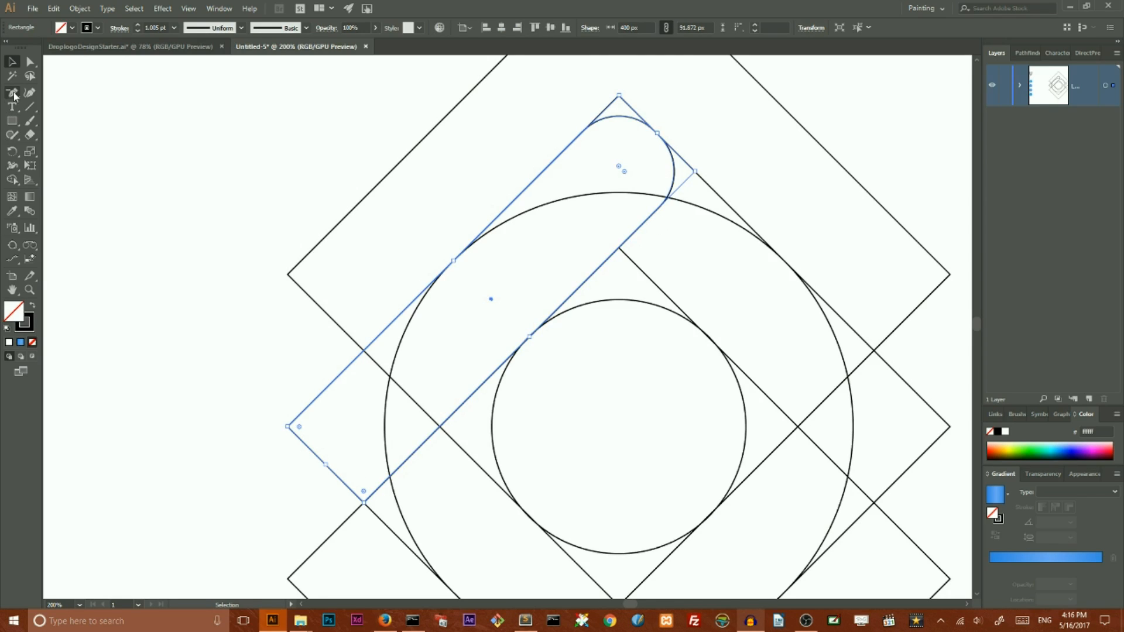
left_click(18, 153)
left_click_drag(19, 153, 61, 168)
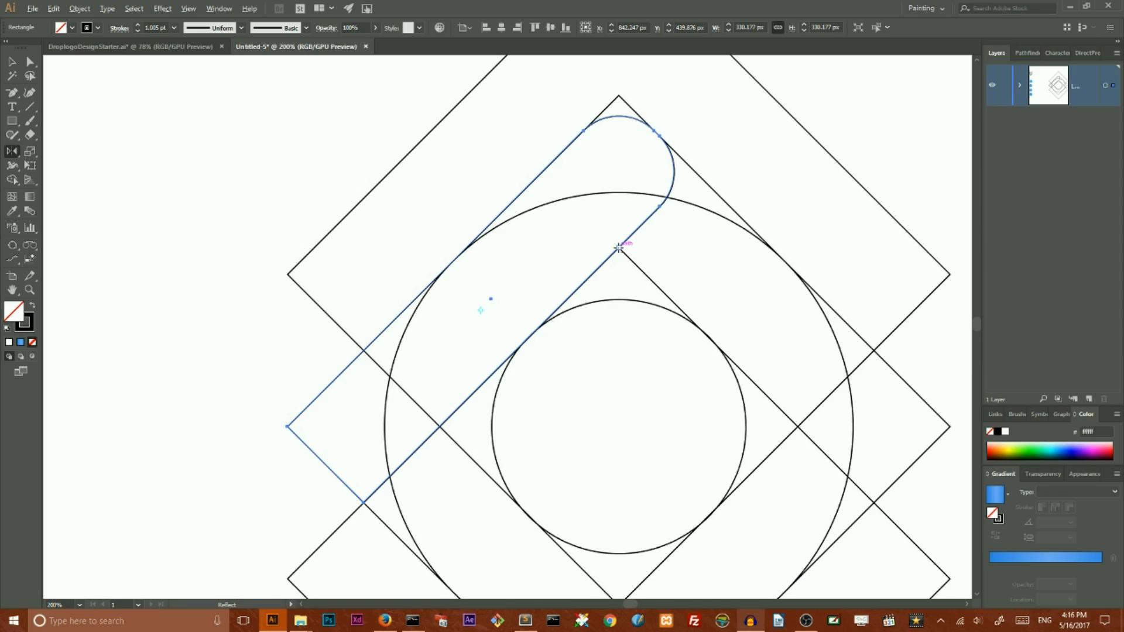
scroll(672, 250, "down", 4)
scroll(731, 230, "up", 2)
scroll(731, 229, "up", 2)
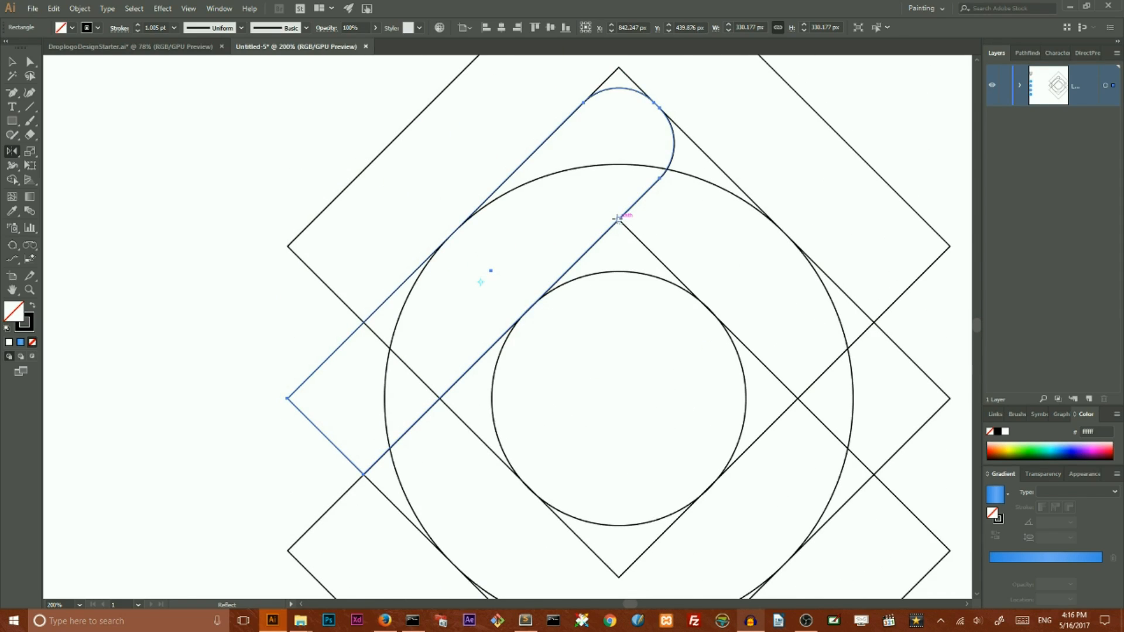
left_click(619, 218, "alt")
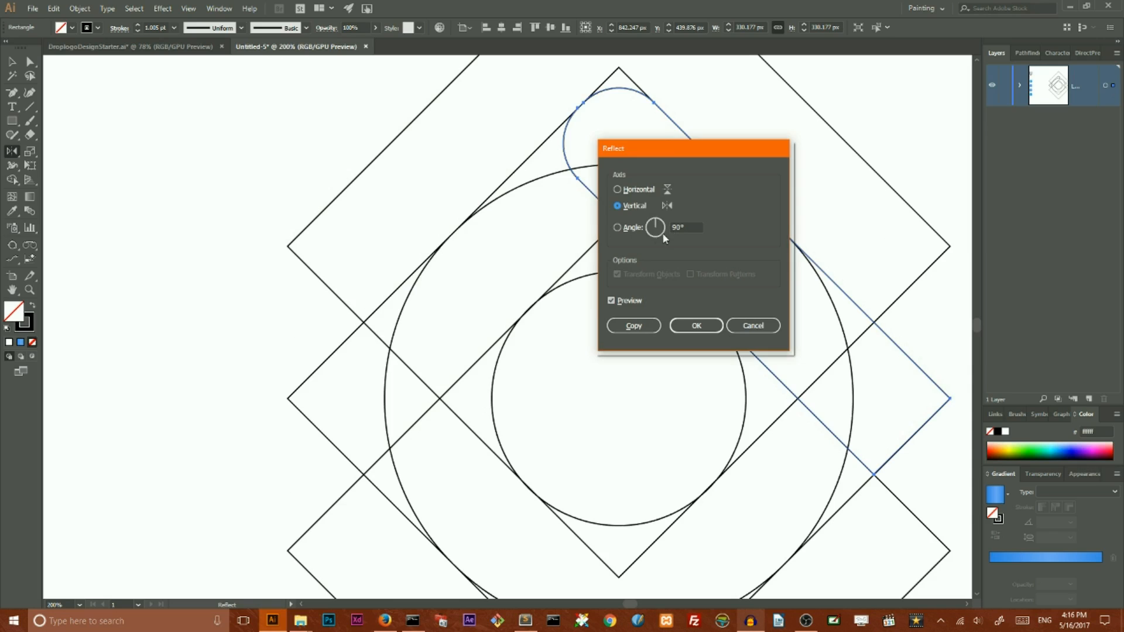
left_click_drag(651, 153, 816, 140)
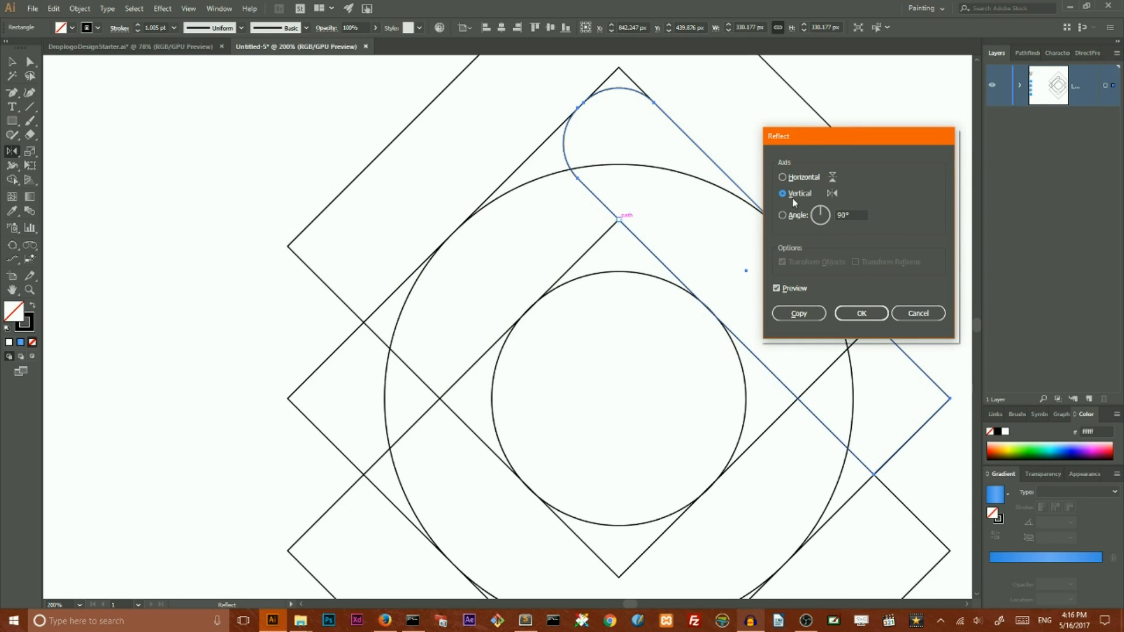
left_click(799, 314)
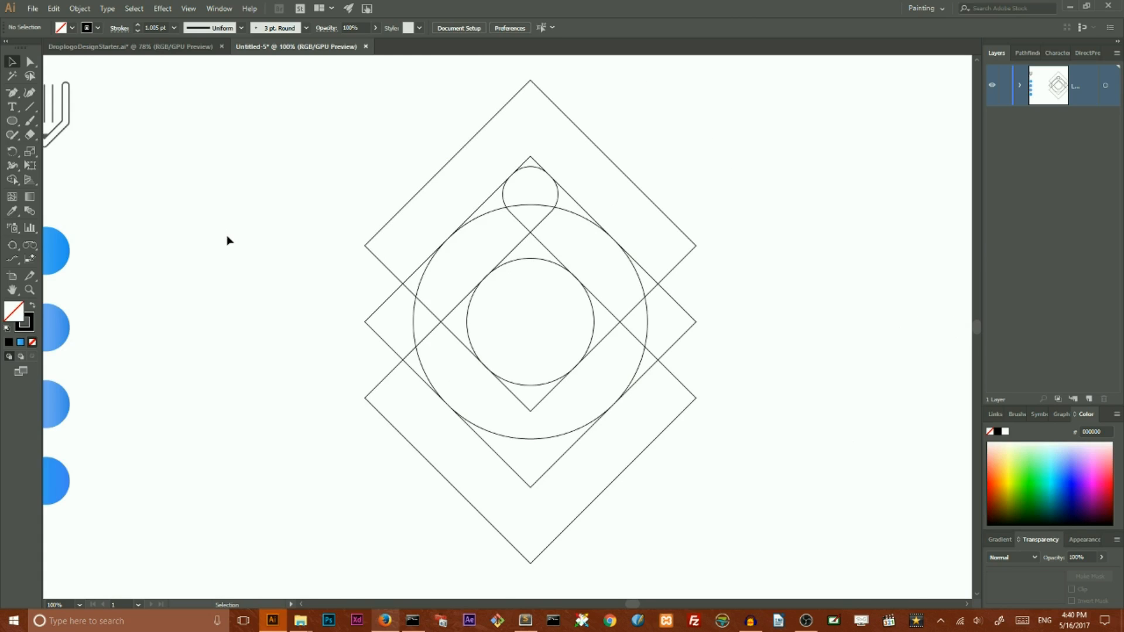
scroll(228, 240, "down", 3)
scroll(228, 241, "up", 4)
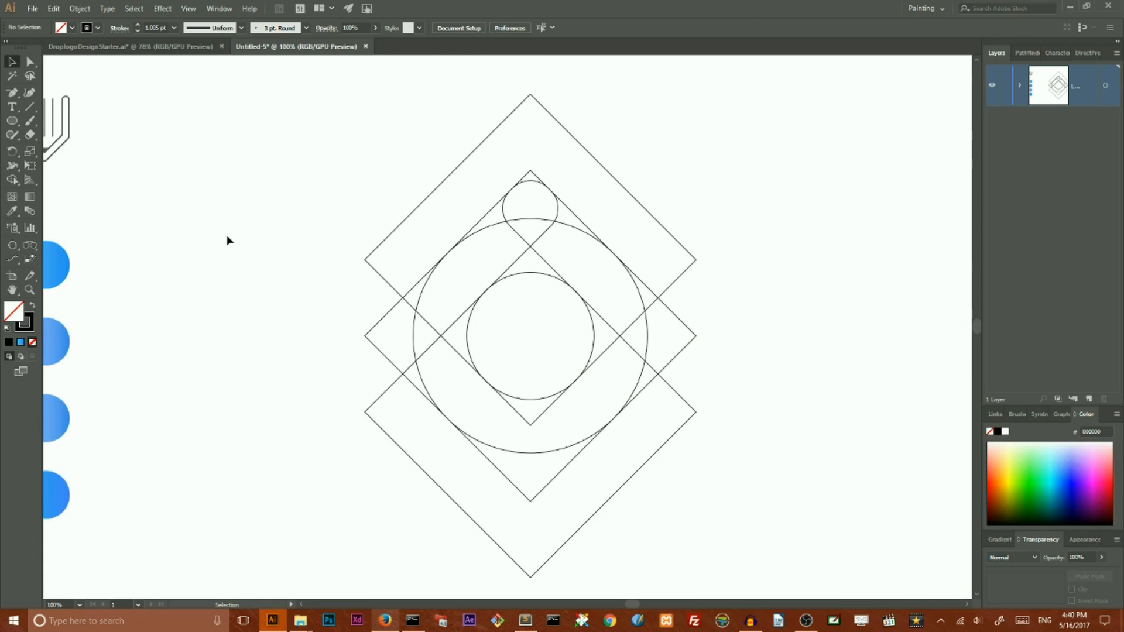
left_click_drag(294, 139, 761, 515)
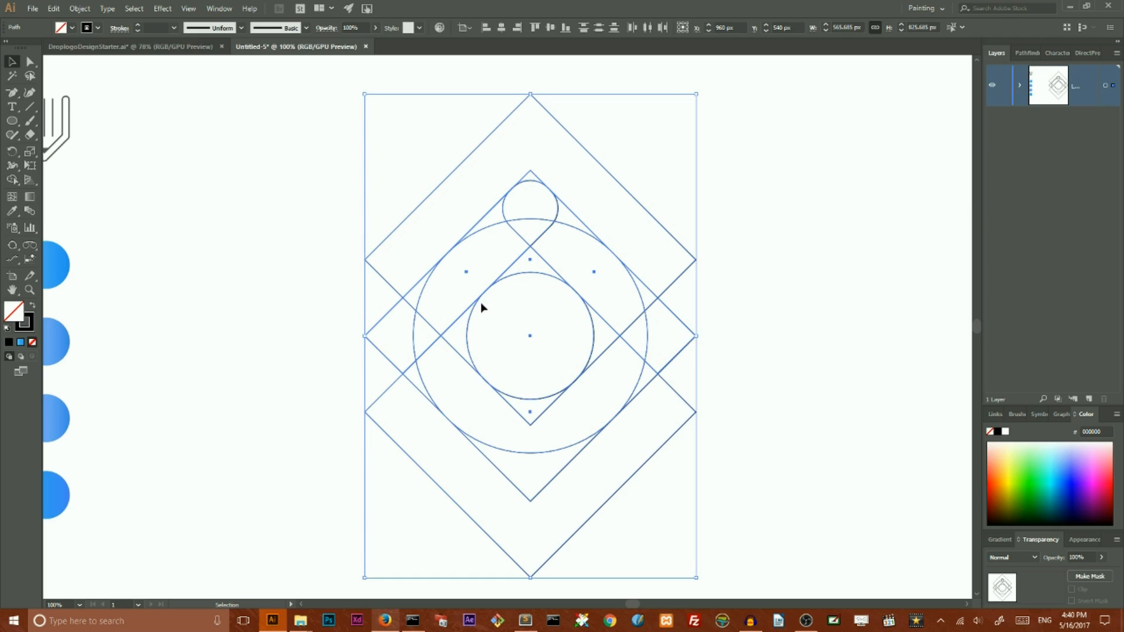
left_click(302, 218)
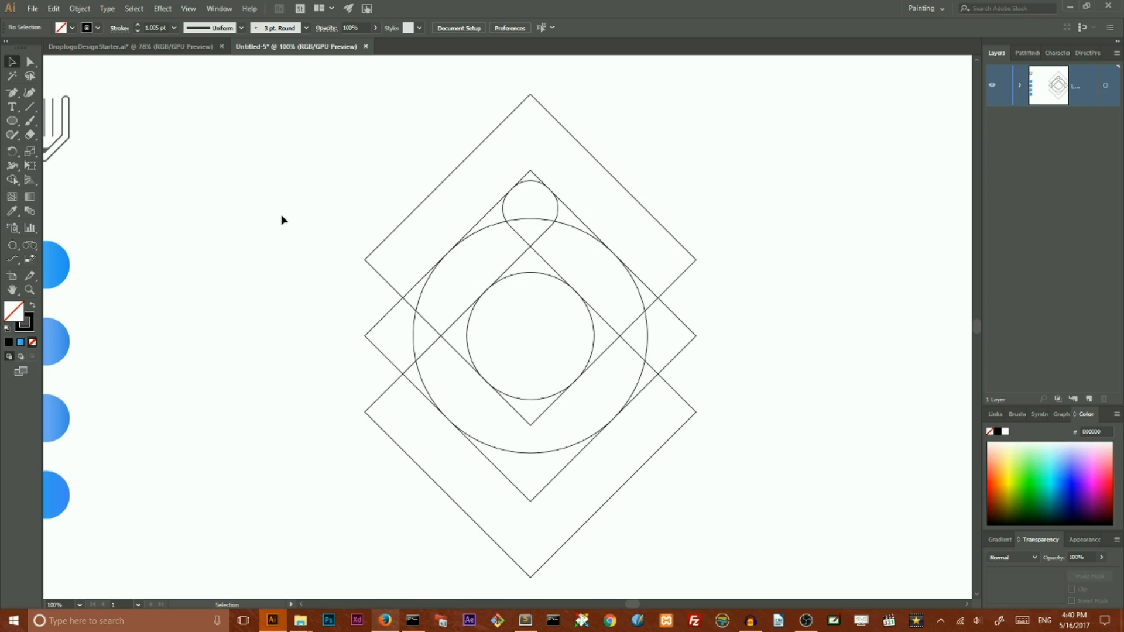
Create an ellipse 180 px wide and 180 px high beside the diamonds.
left_click_drag(13, 123, 63, 146)
scroll(731, 357, "down", 1)
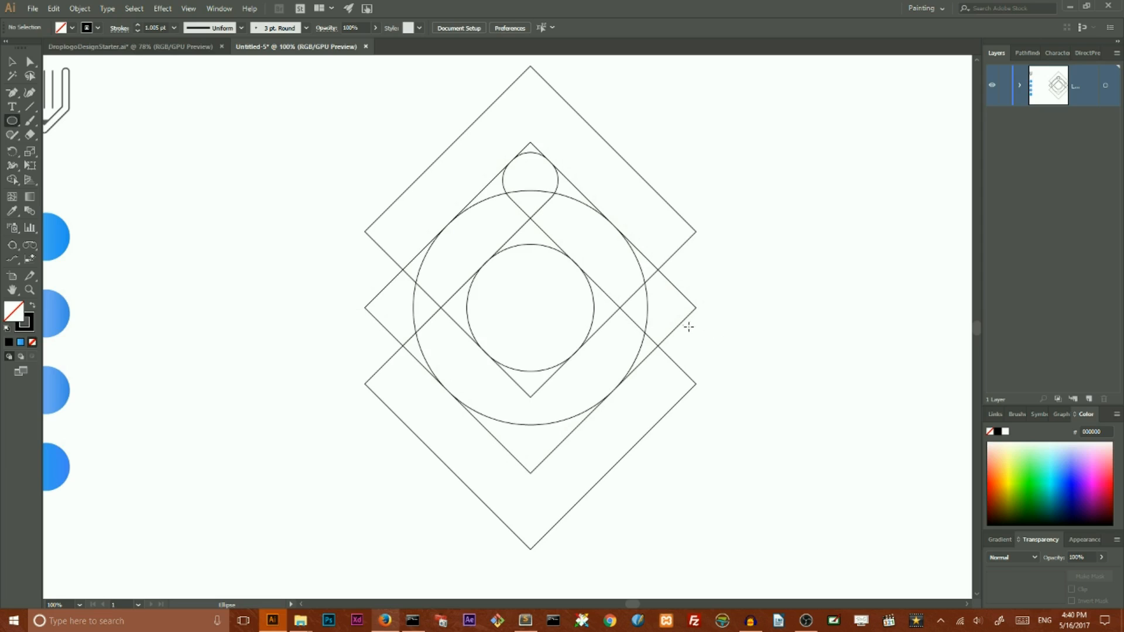
left_click(746, 274)
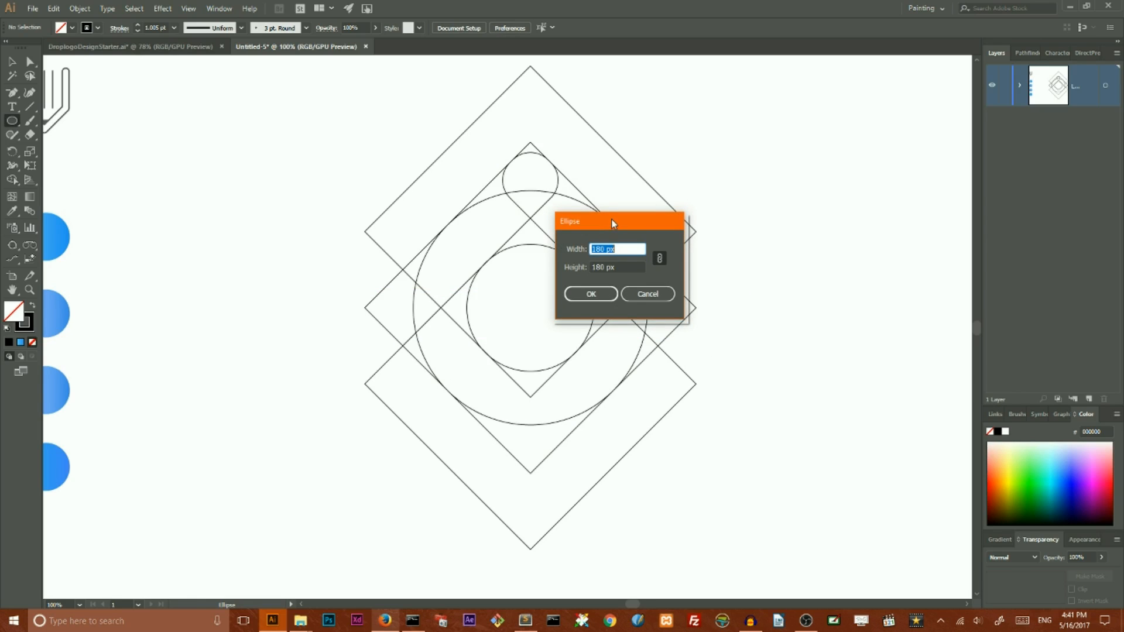
left_click(629, 251)
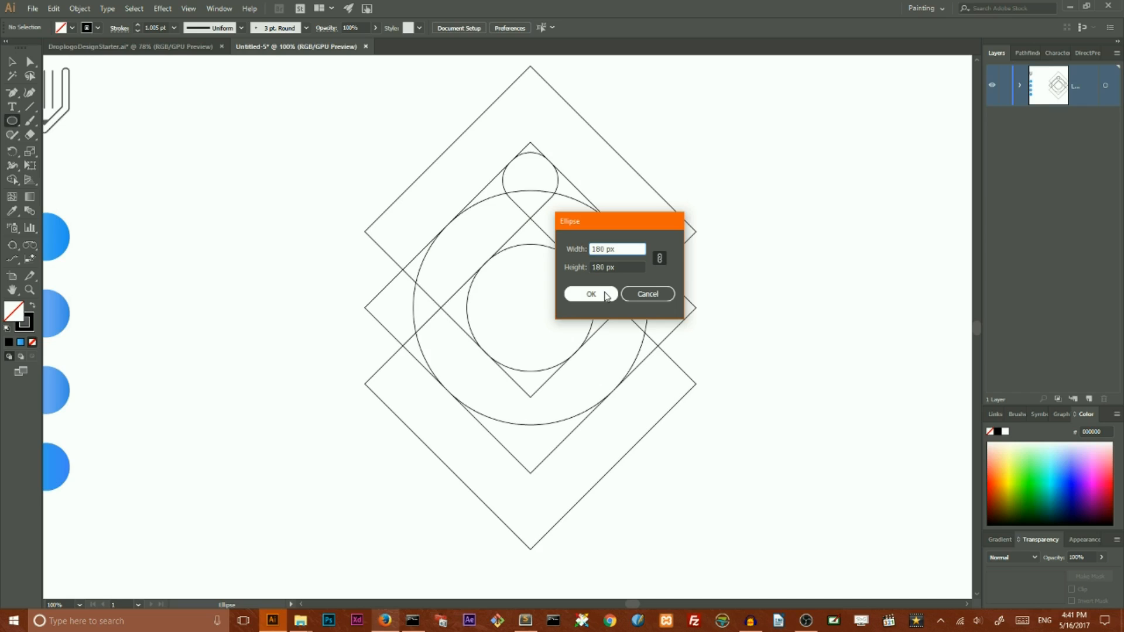
left_click(604, 294)
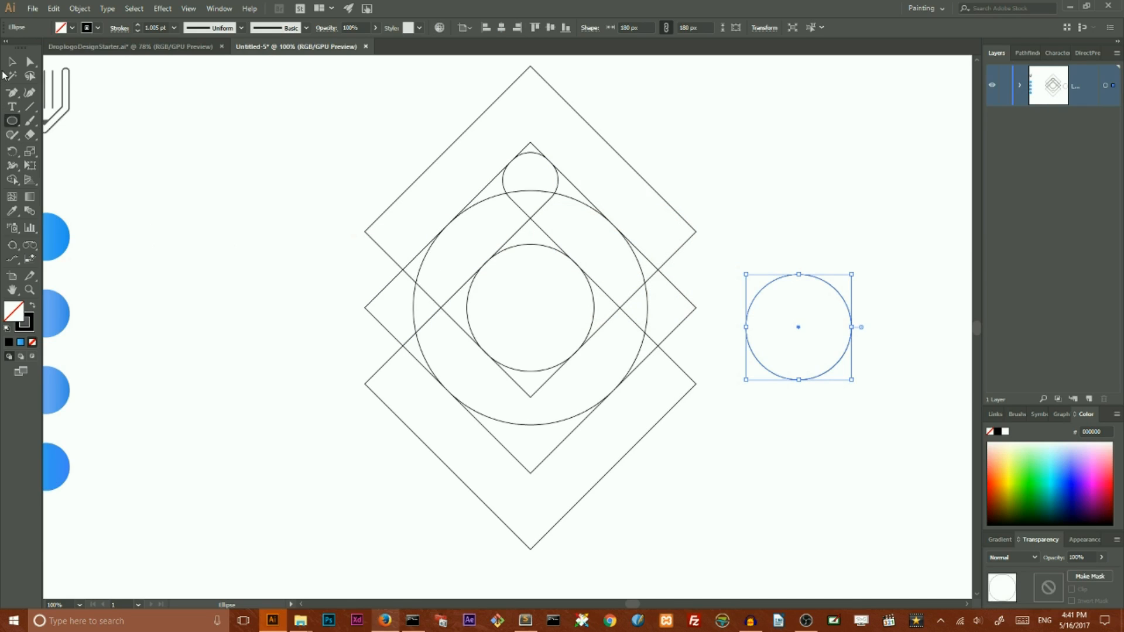
Switch to Outline view and move the 180 px circle inside the large circle, near its lower-right edge.
left_click(12, 63)
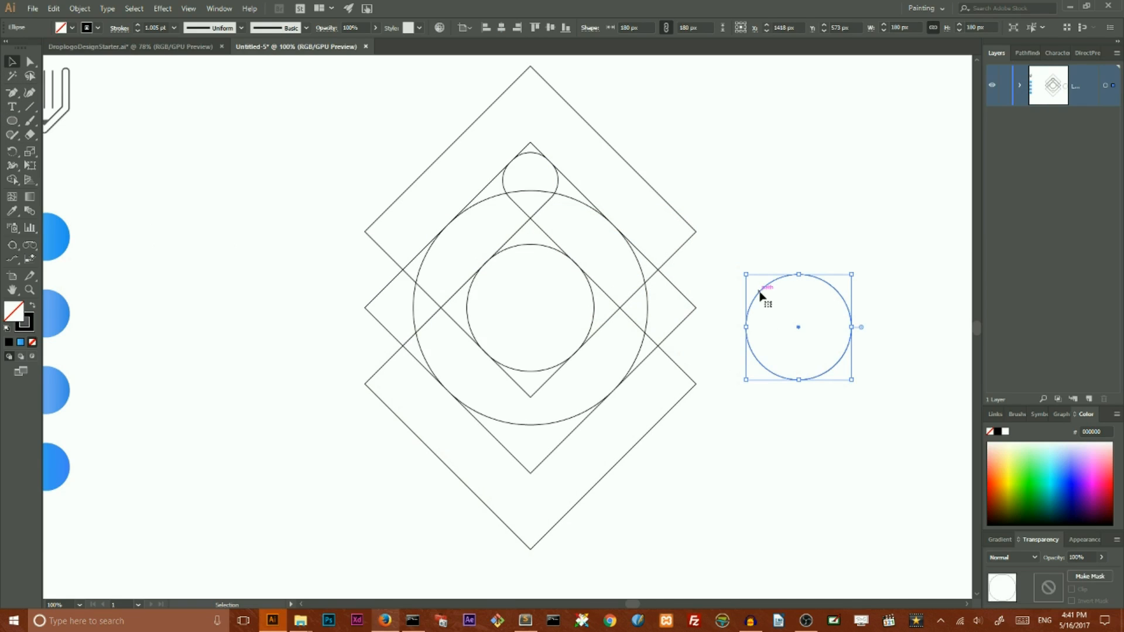
left_click_drag(760, 295, 680, 338)
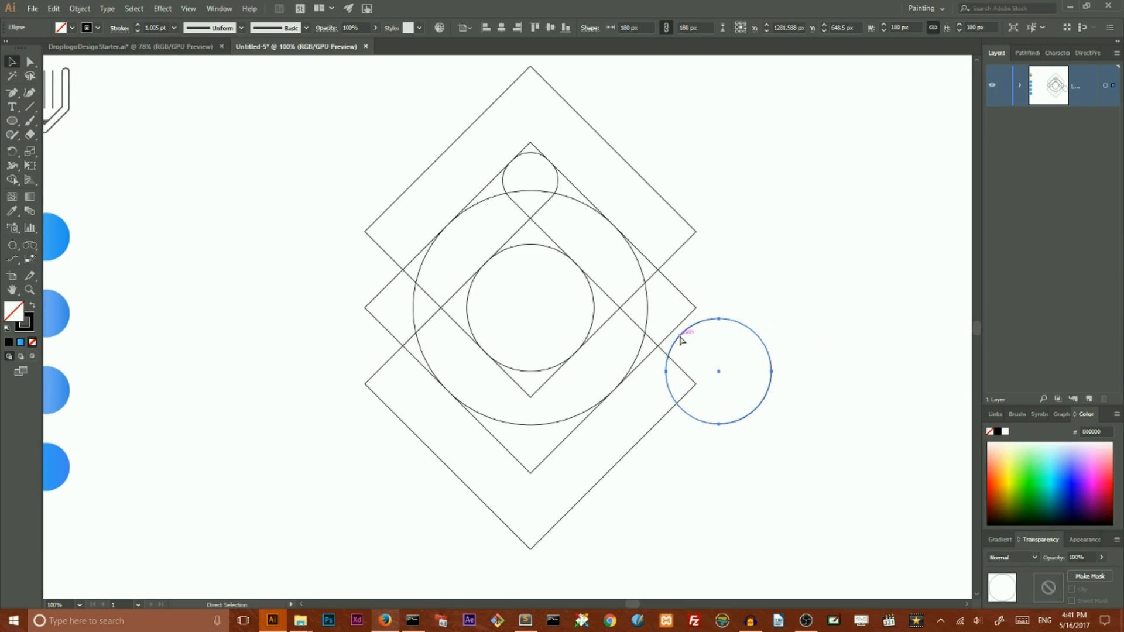
key("ctrl+y")
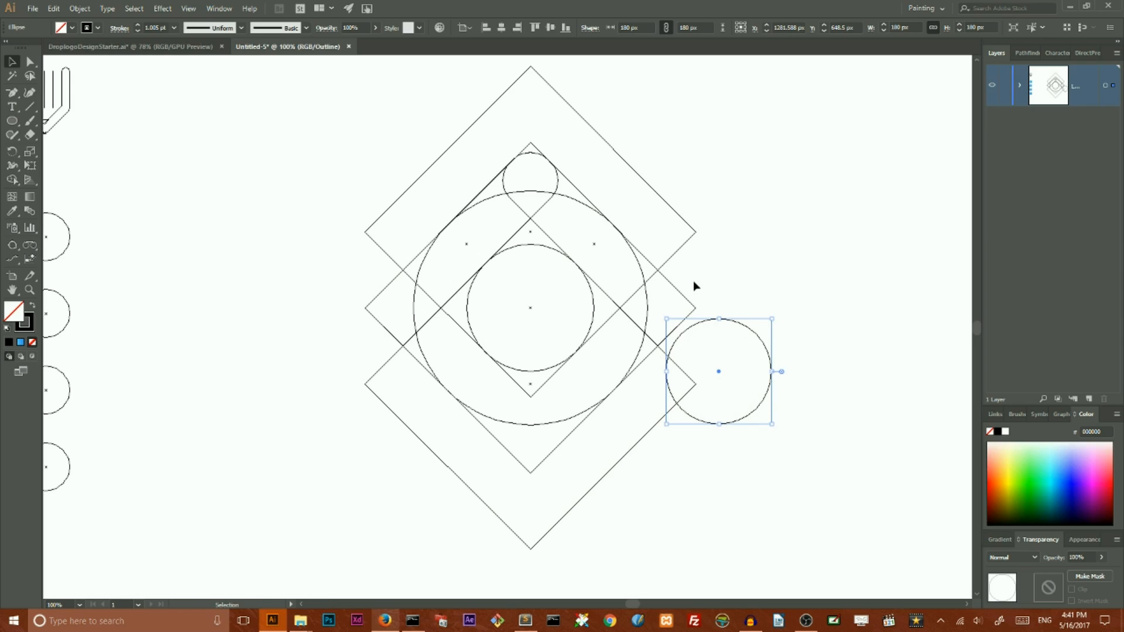
key("ctrl+plus")
key("v")
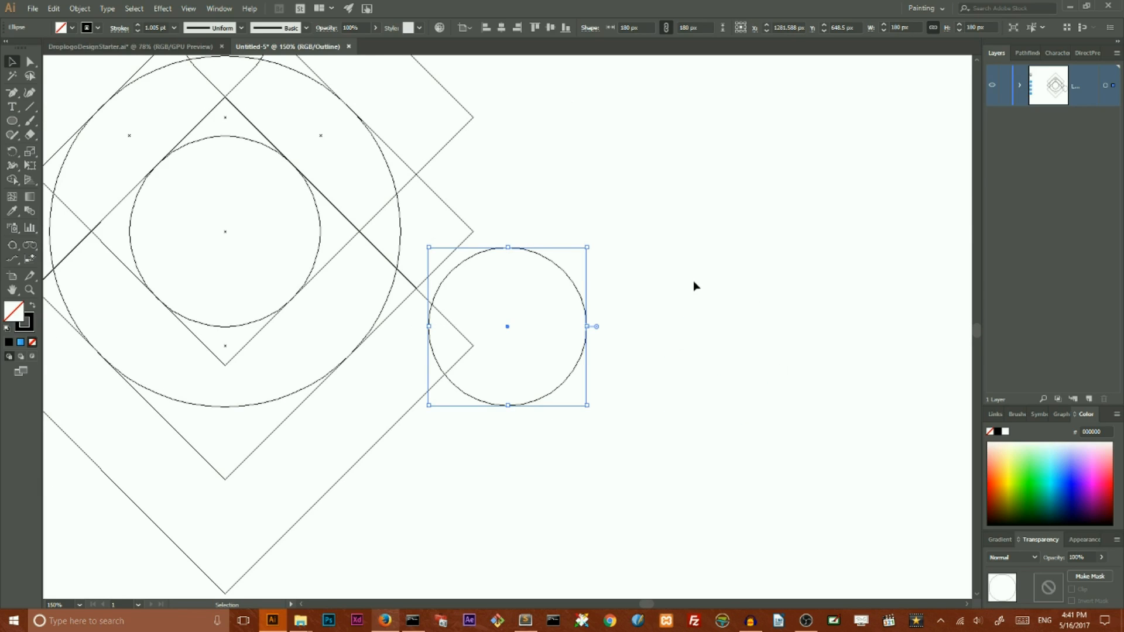
left_click_drag(468, 394, 233, 383)
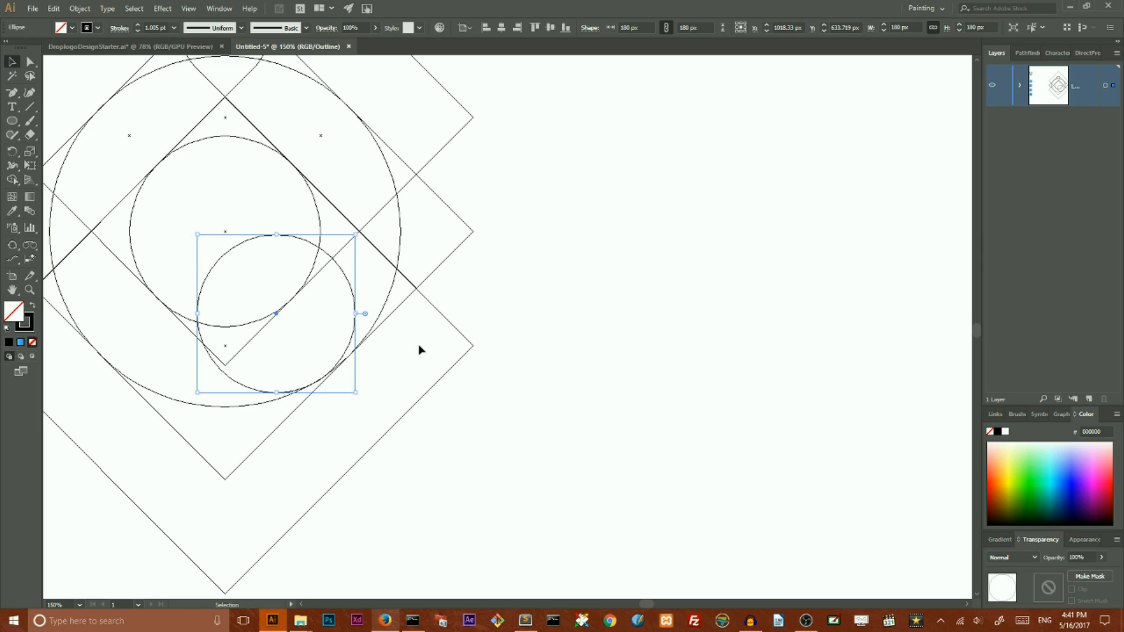
Fine-tune the 180 px circle so it meets the upper diamond's bottom corner and touches the large circle's lower-right edge.
left_click_drag(644, 603, 638, 604)
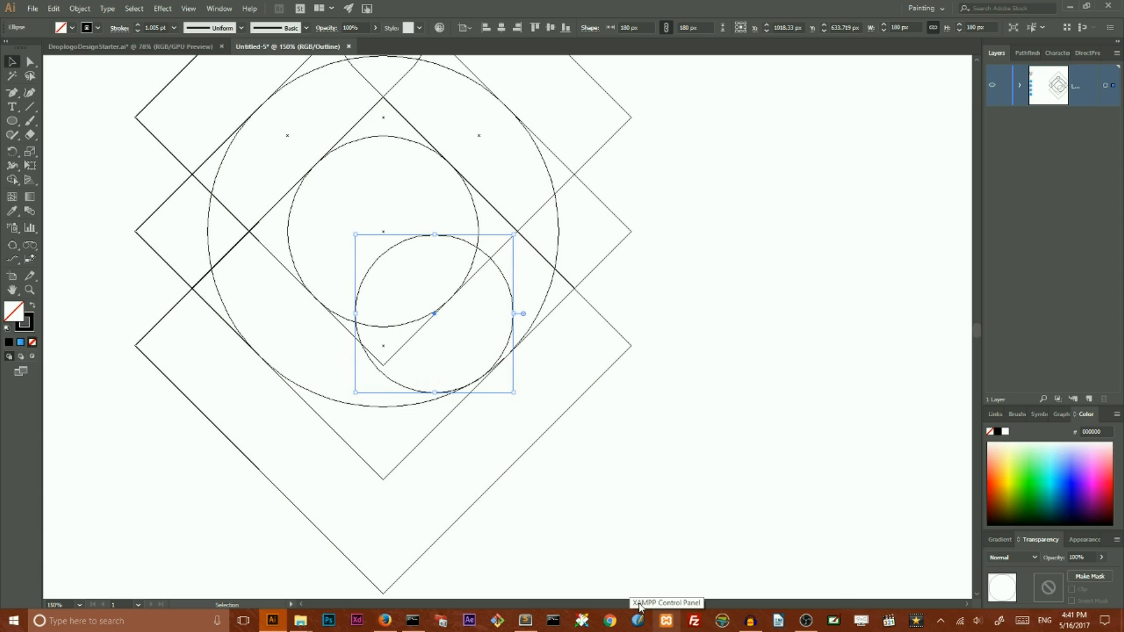
left_click(559, 231)
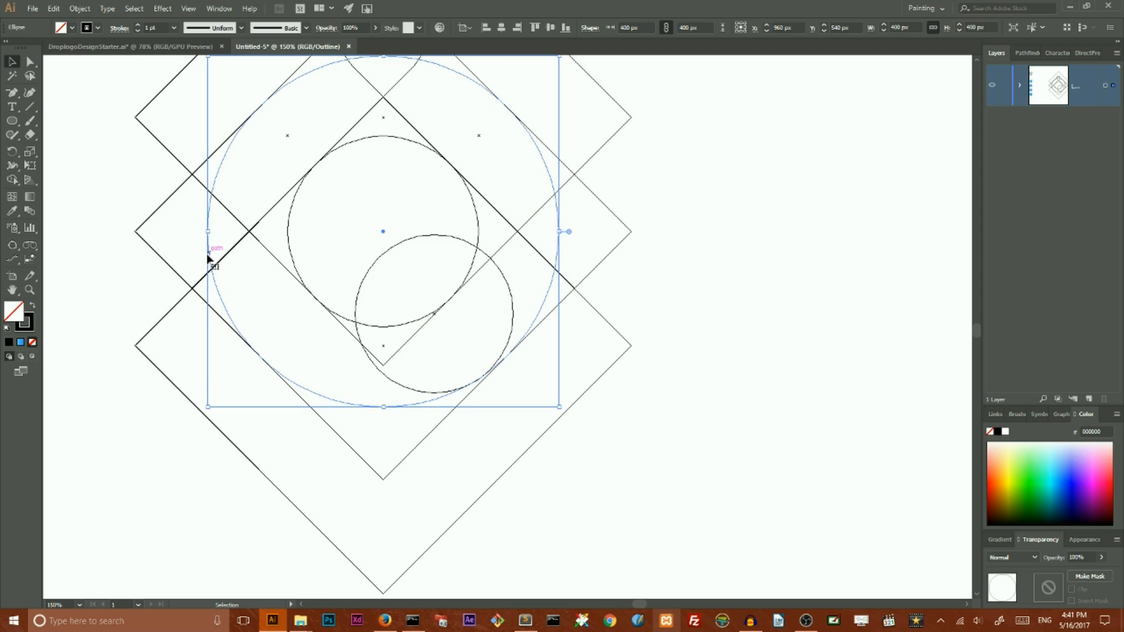
key("a")
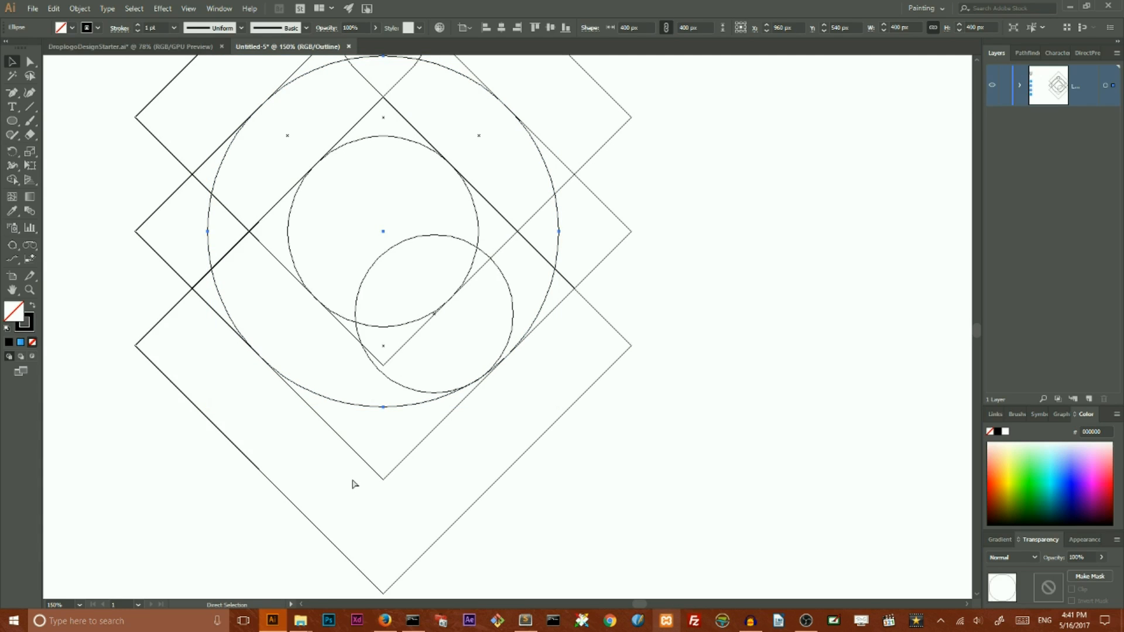
key("ctrl+equal")
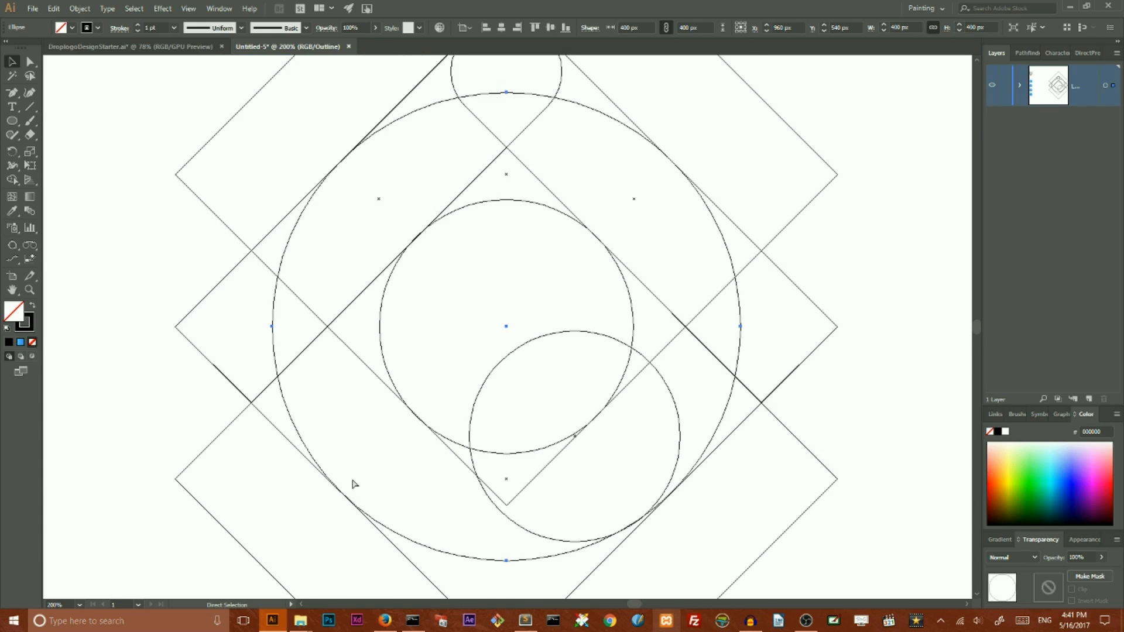
key("ctrl+equal")
key("v")
scroll(446, 298, "down", 5)
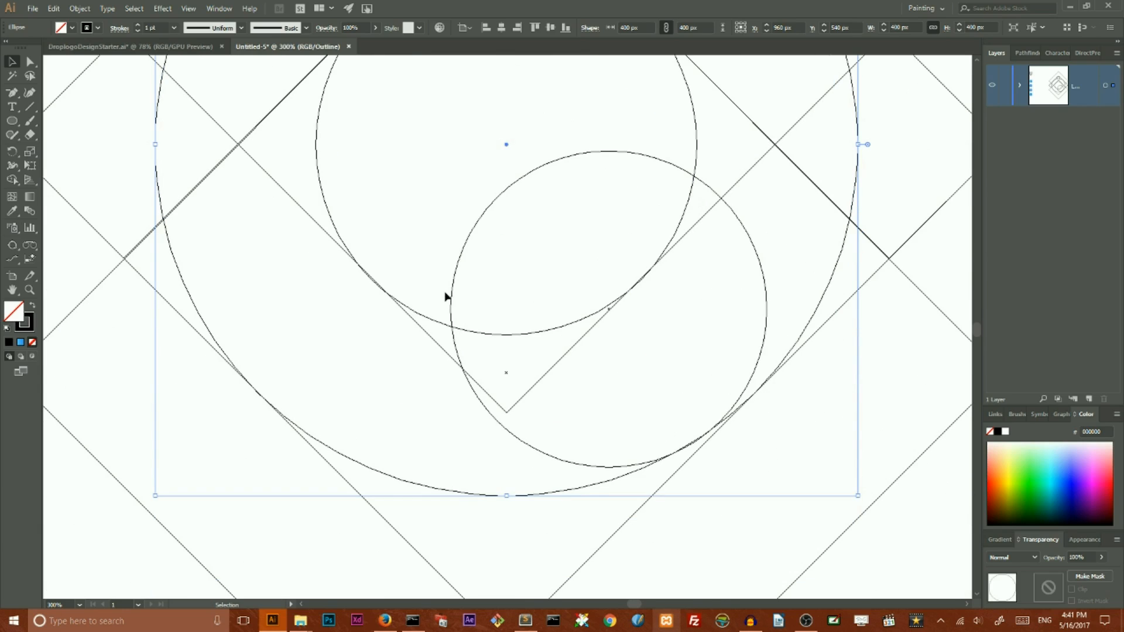
left_click(614, 423)
left_click_drag(565, 457, 567, 457)
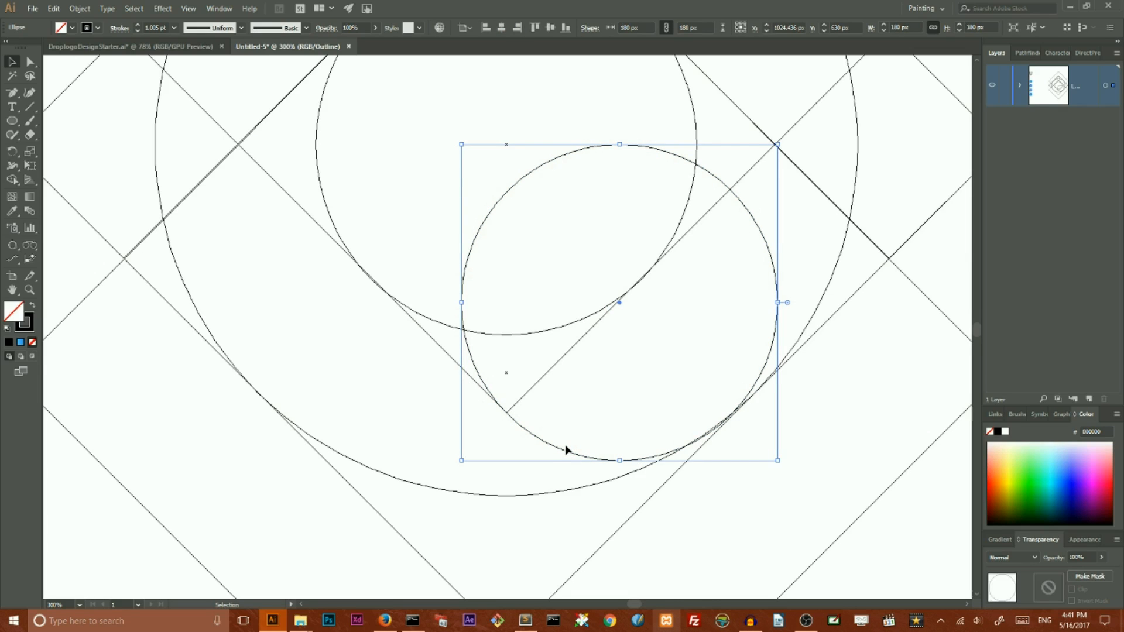
key("Left")
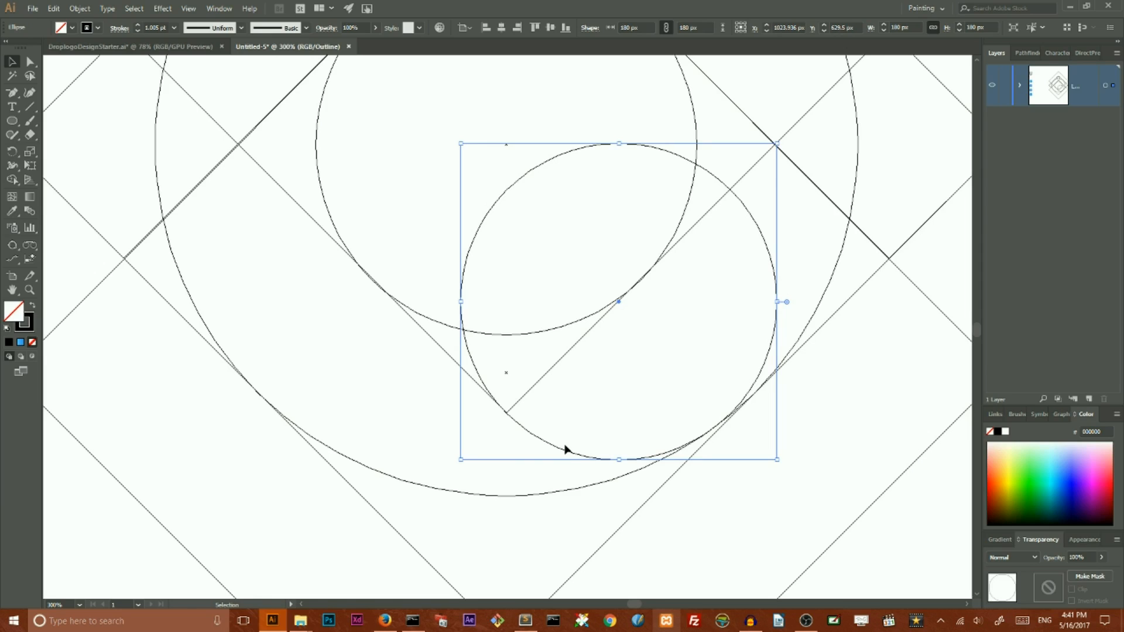
left_click(591, 394)
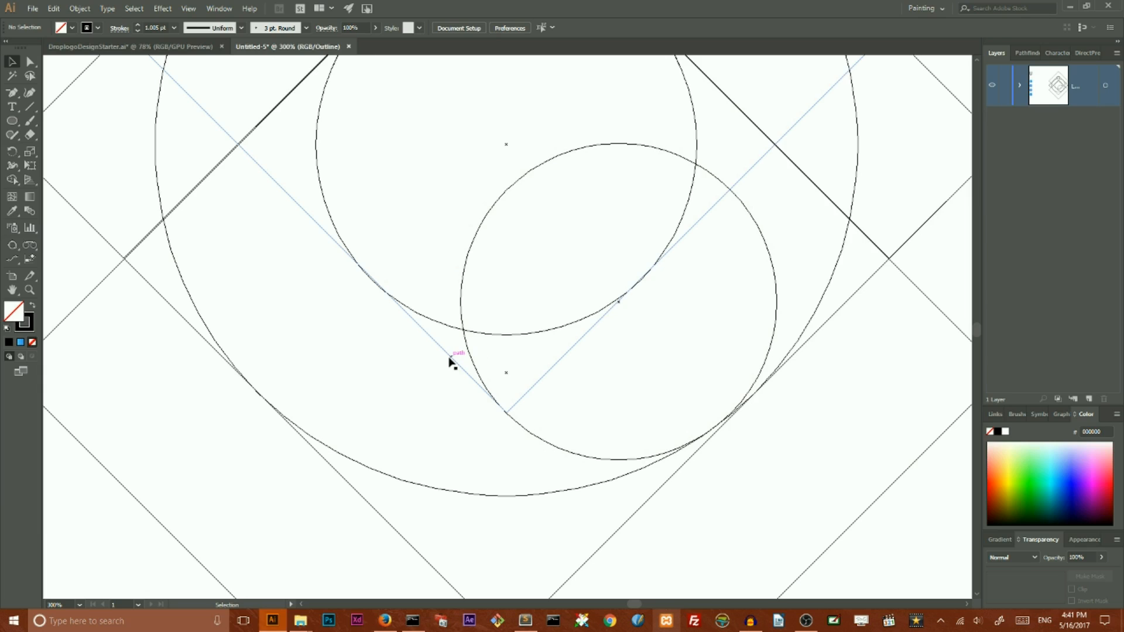
Examine how the 180 px circle lines up with the upper diamond's bottom corner and the large circle's edge.
scroll(439, 344, "up", 3)
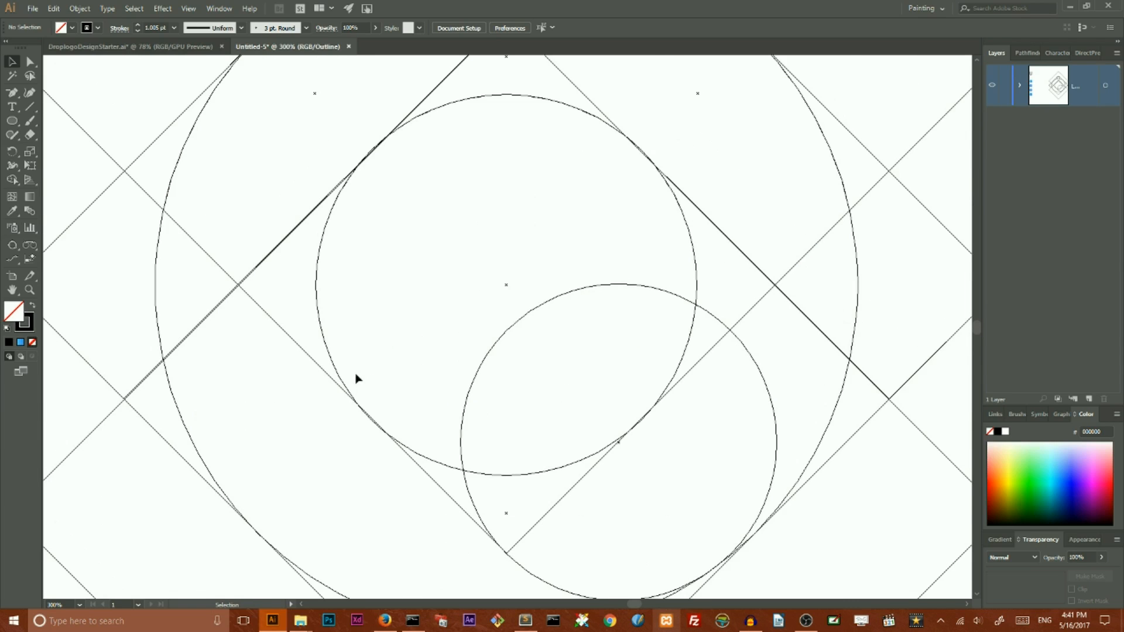
key("ctrl+minus")
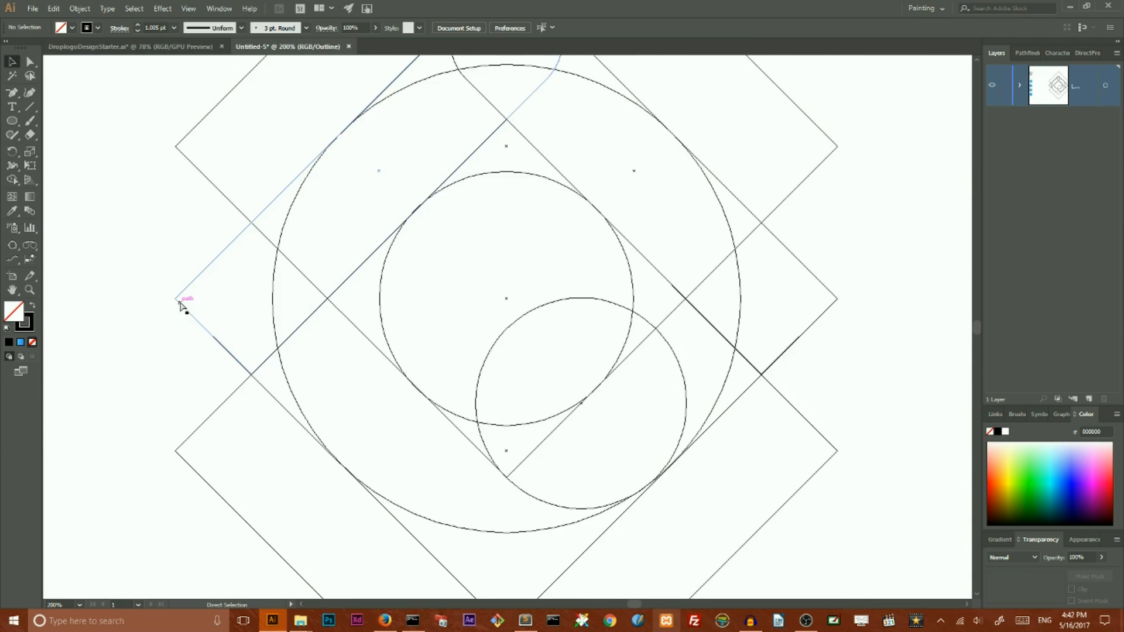
key("ctrl+minus")
left_click(261, 194)
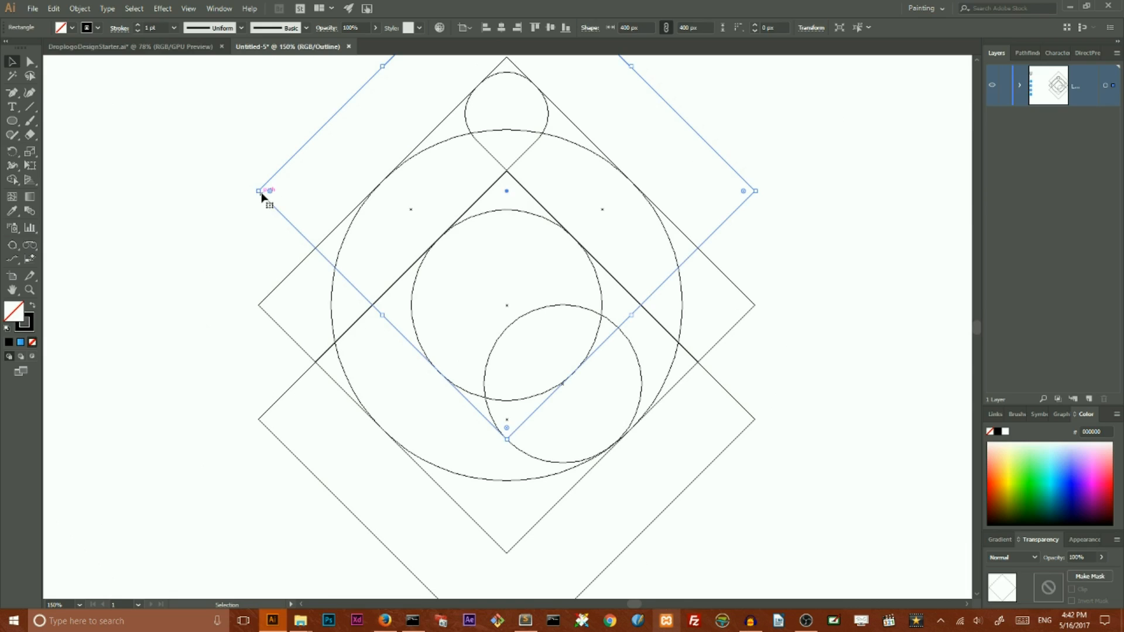
left_click(201, 198)
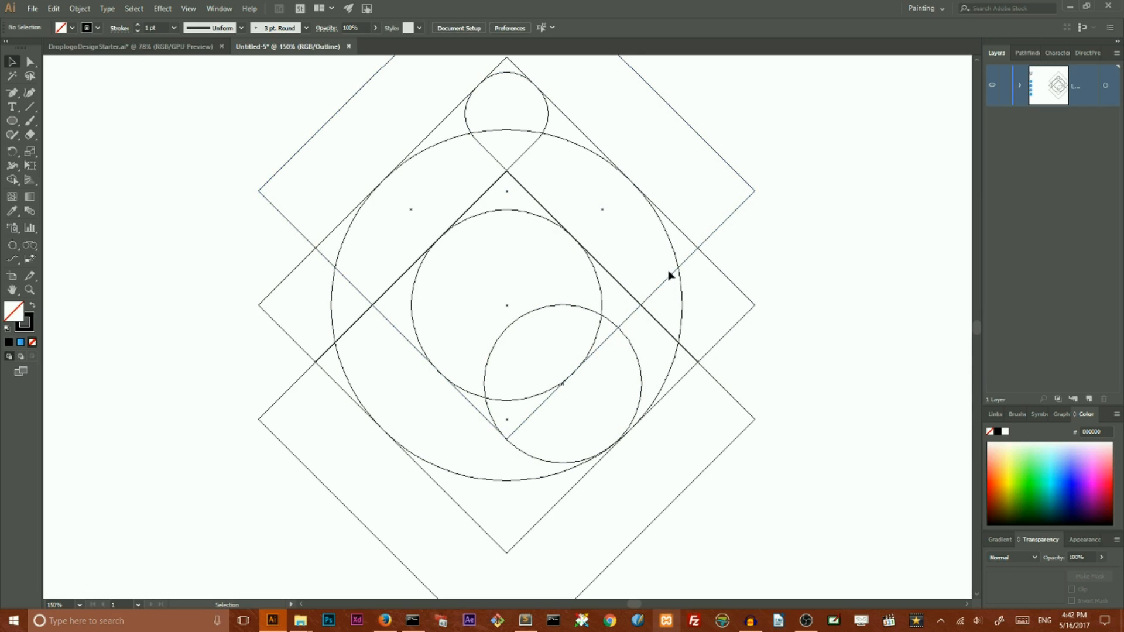
key("a")
key("ctrl+plus")
key("ctrl+plus")
key("ctrl+plus")
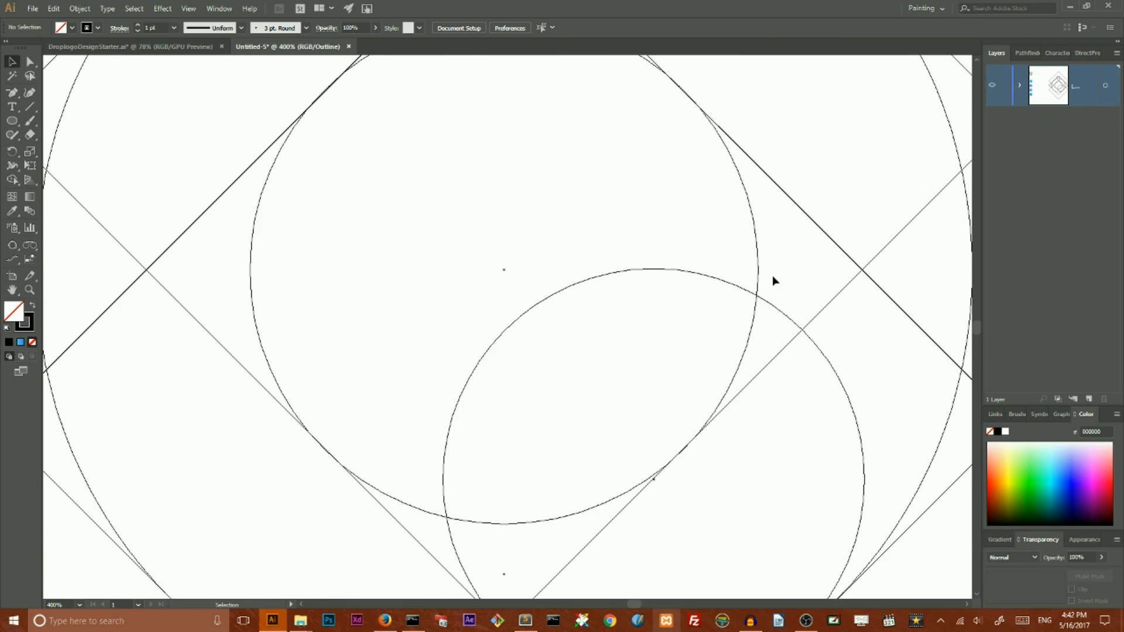
scroll(785, 274, "down", 3)
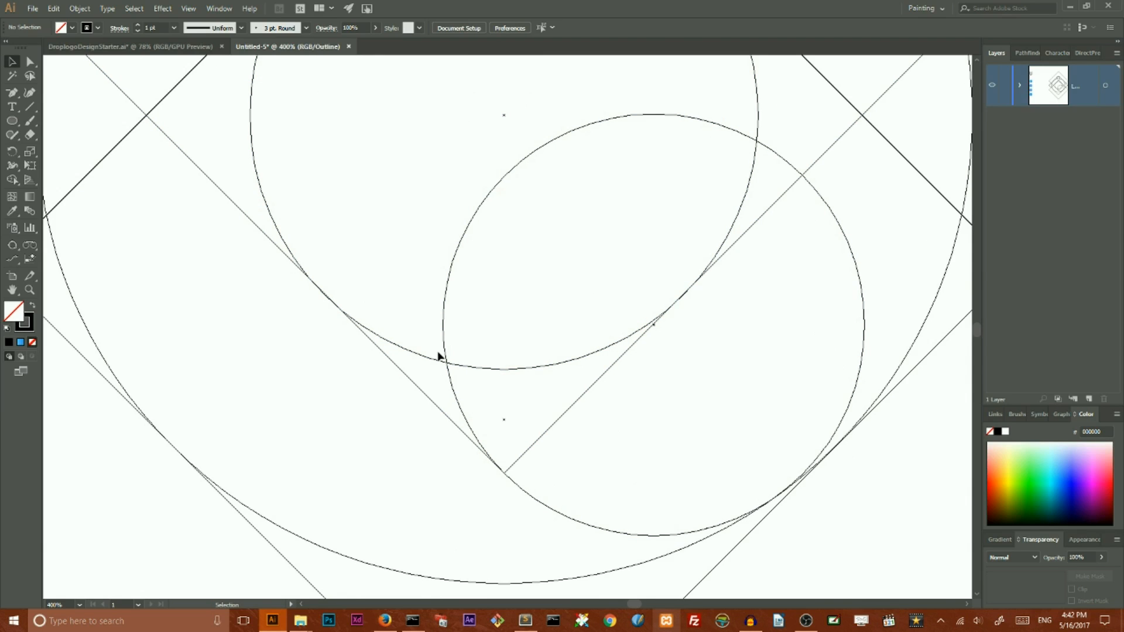
scroll(721, 482, "down", 1)
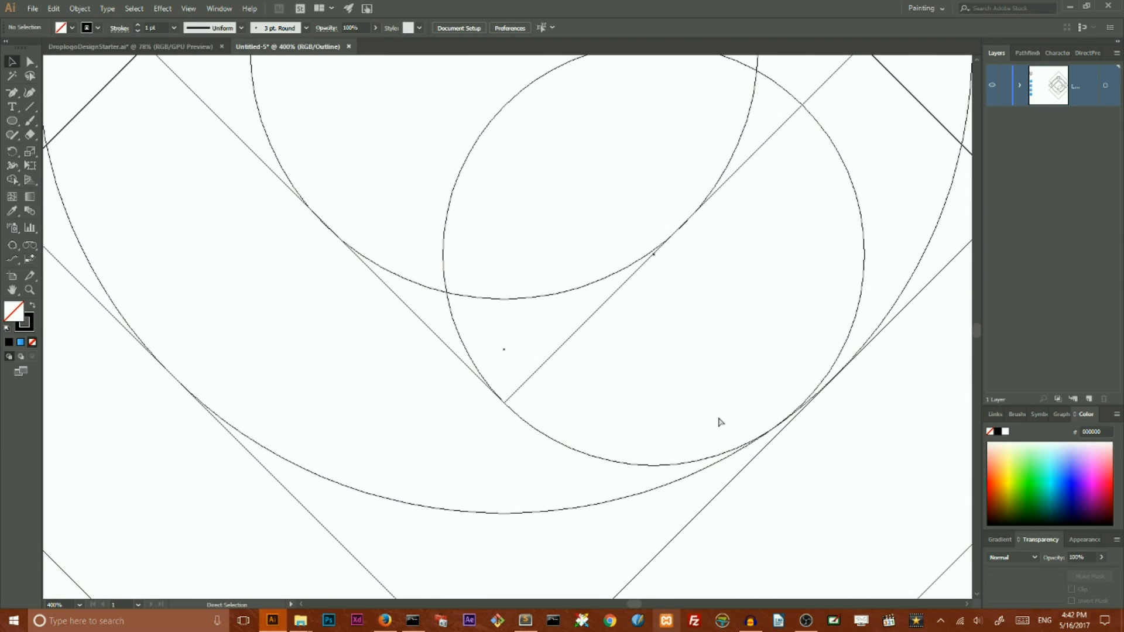
Duplicate the 180 px circle and place the copy against the upper-right inside edge of the large circle.
key("ctrl+plus")
key("ctrl+plus")
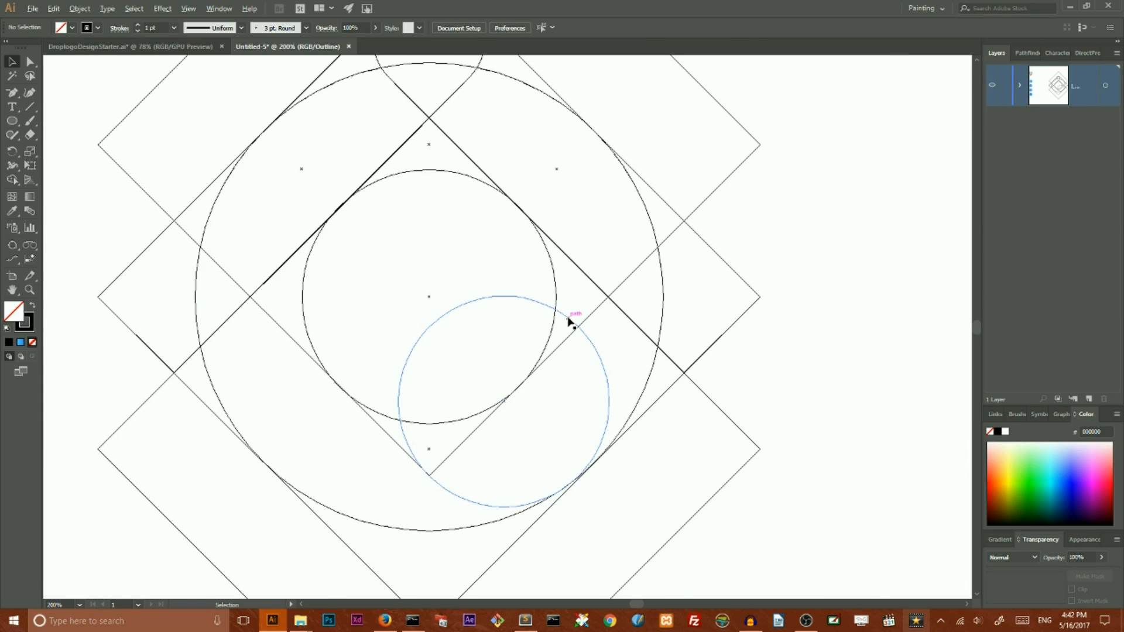
left_click_drag(571, 318, 599, 140)
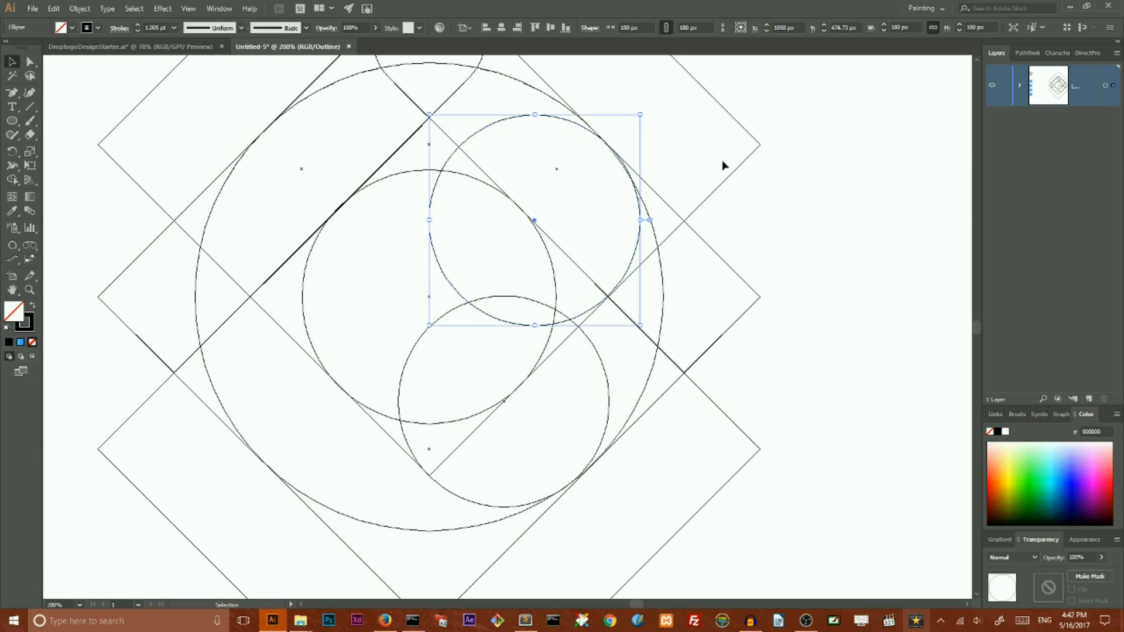
Examine how the upper-right 180 px circle lines up with the upper diamond and the large circle.
left_click(711, 200)
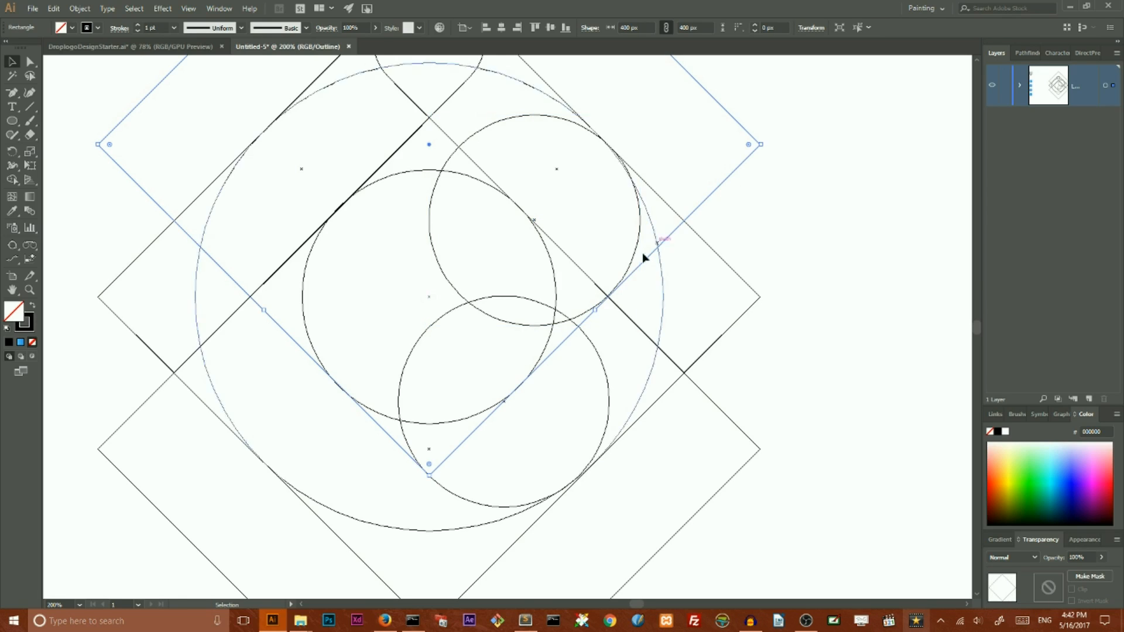
scroll(440, 440, "up", 2)
scroll(440, 440, "up", 4)
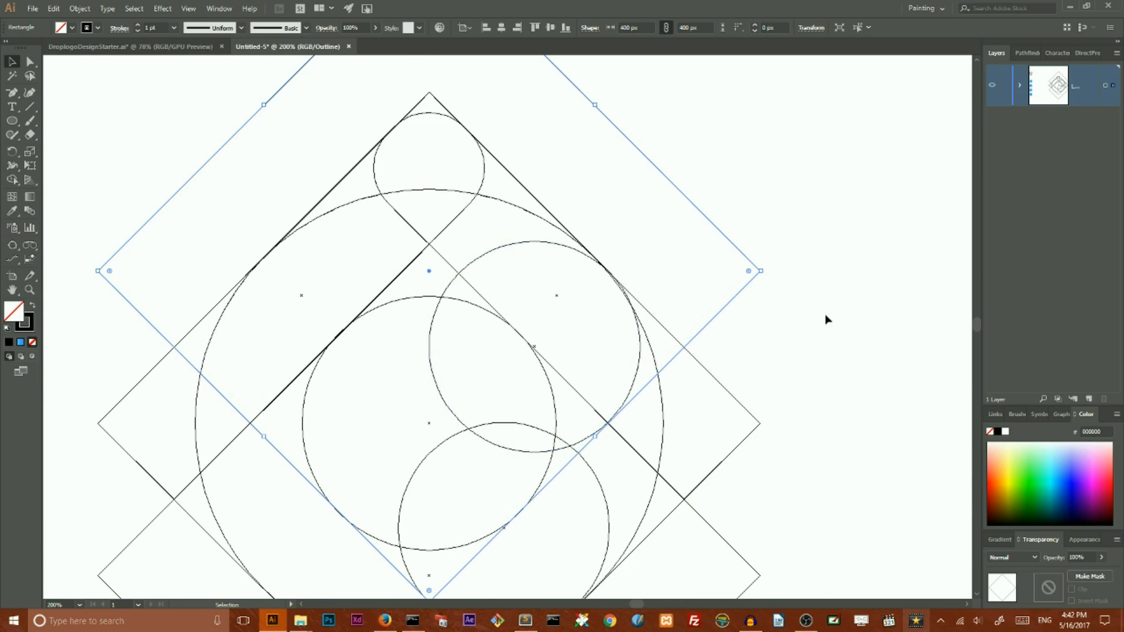
scroll(823, 319, "down", 3)
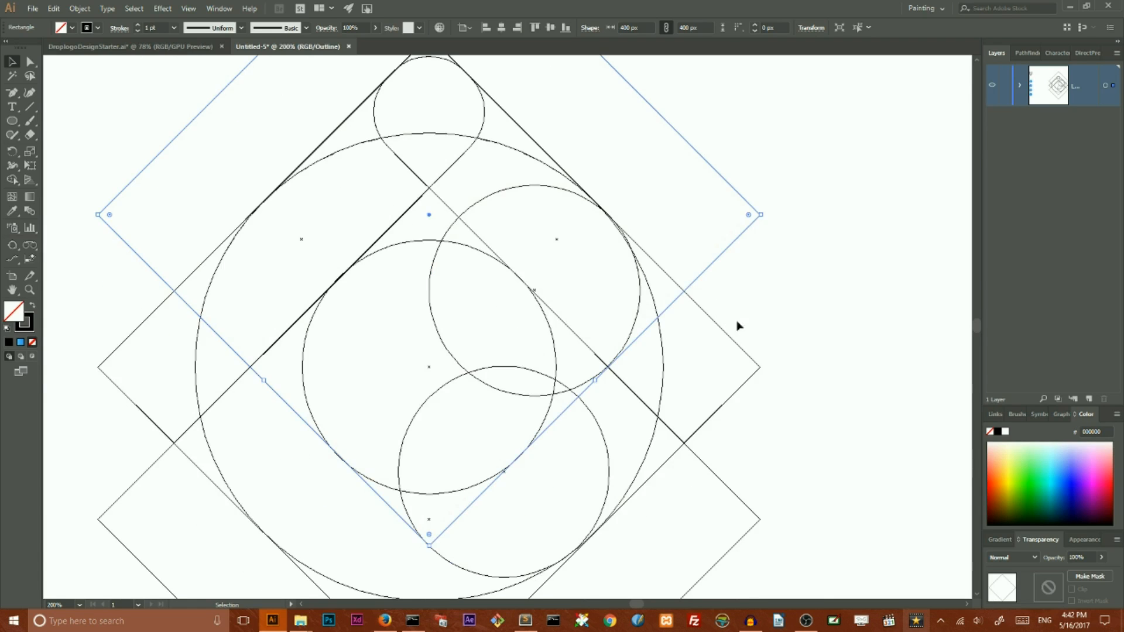
left_click(643, 276)
left_click(646, 281)
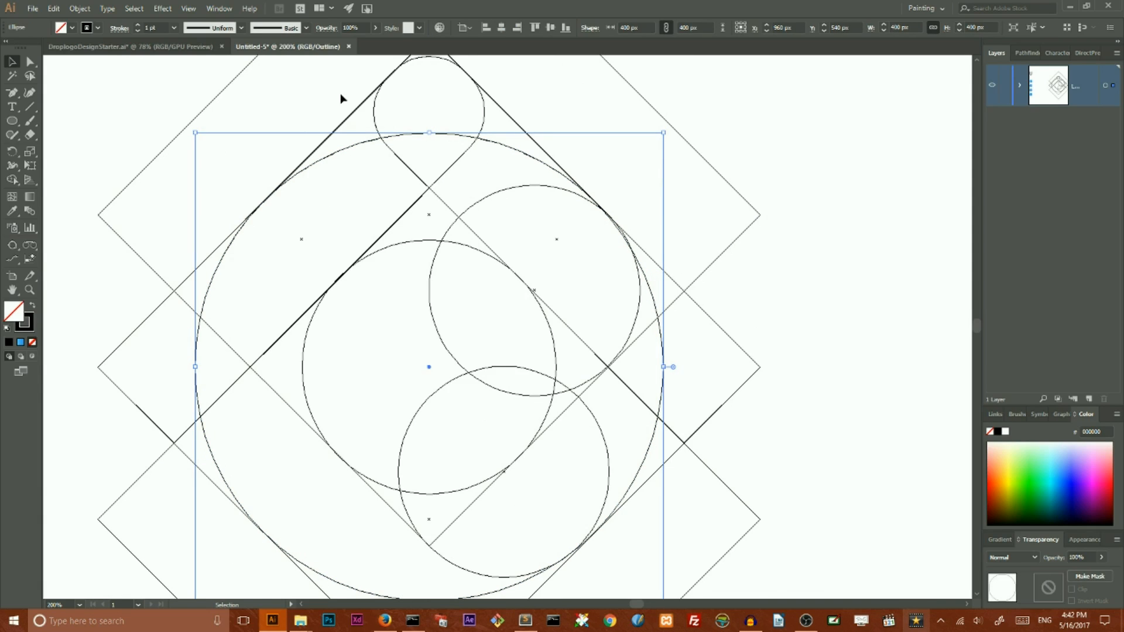
Nudge the upper-right 180 px circle to X 1050 px, against the large circle's inside edge.
left_click(603, 210)
key("ctrl+plus")
key("ctrl+plus")
key("ctrl+plus")
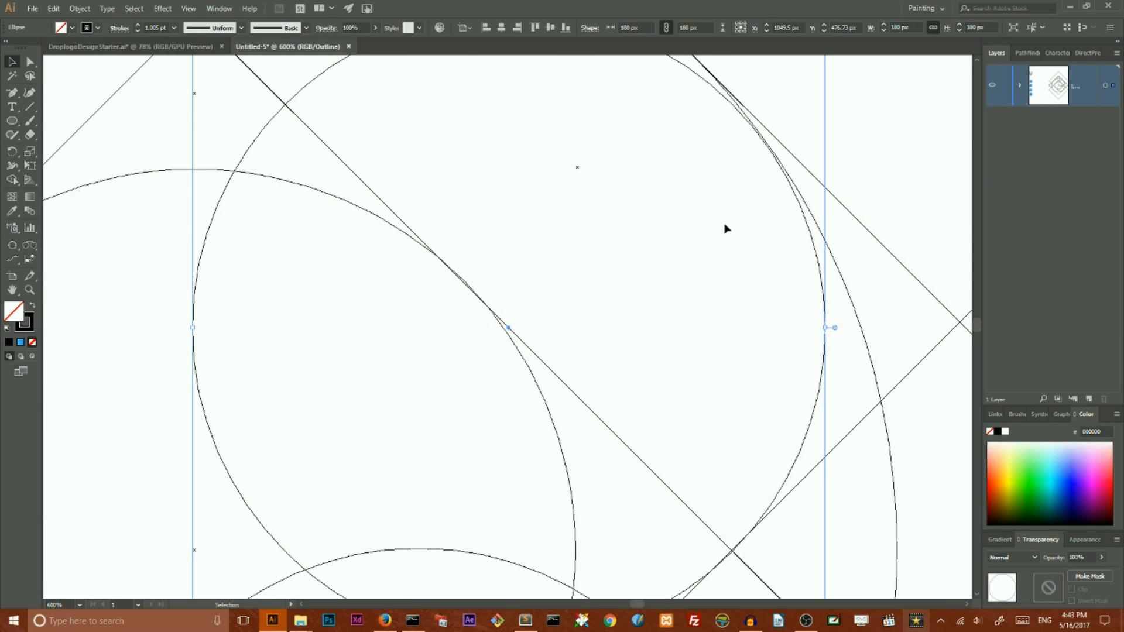
scroll(752, 246, "up", 2)
left_click(734, 282)
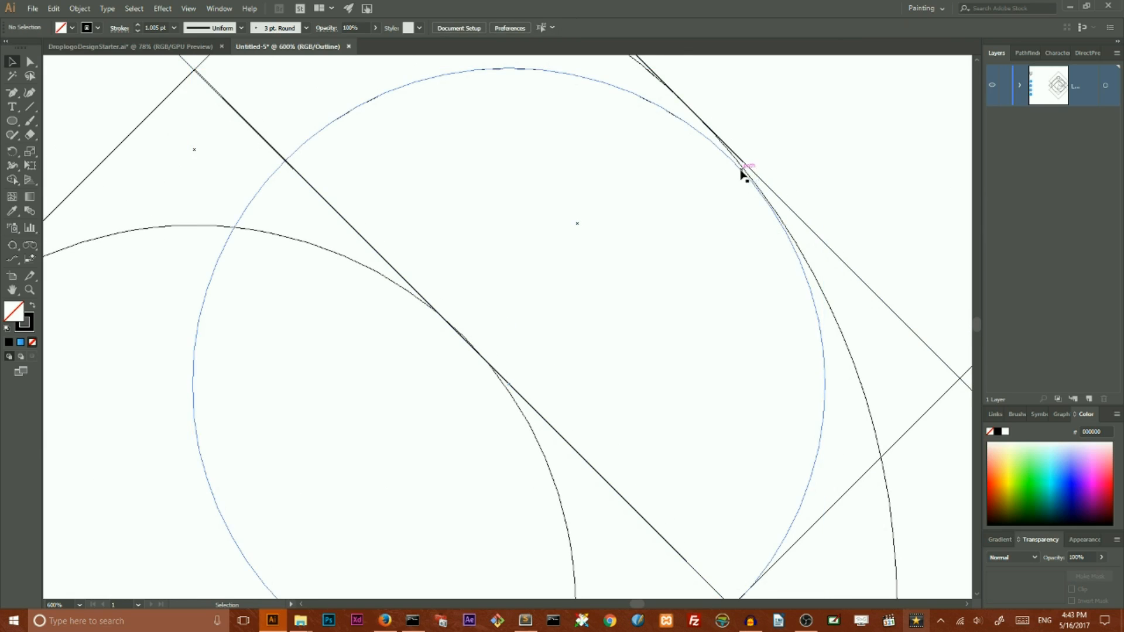
left_click(785, 234)
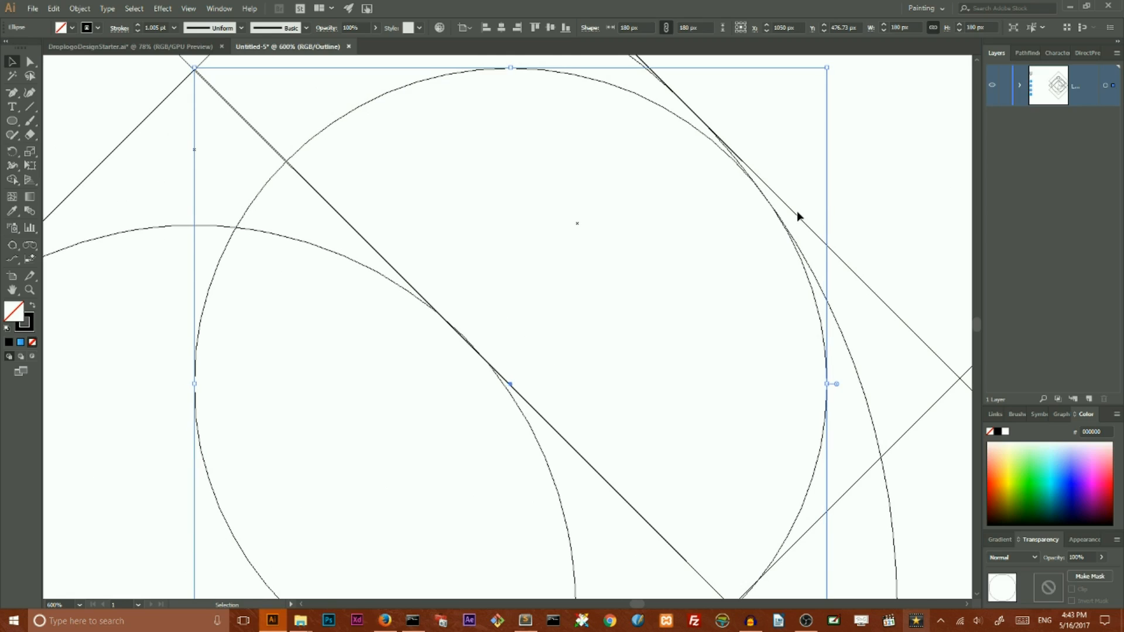
Fine-tune the upper-right 180 px circle to X 1050 px and Y about 476.4 px so it touches the large circle and the upper diamond.
scroll(823, 205, "down", 4)
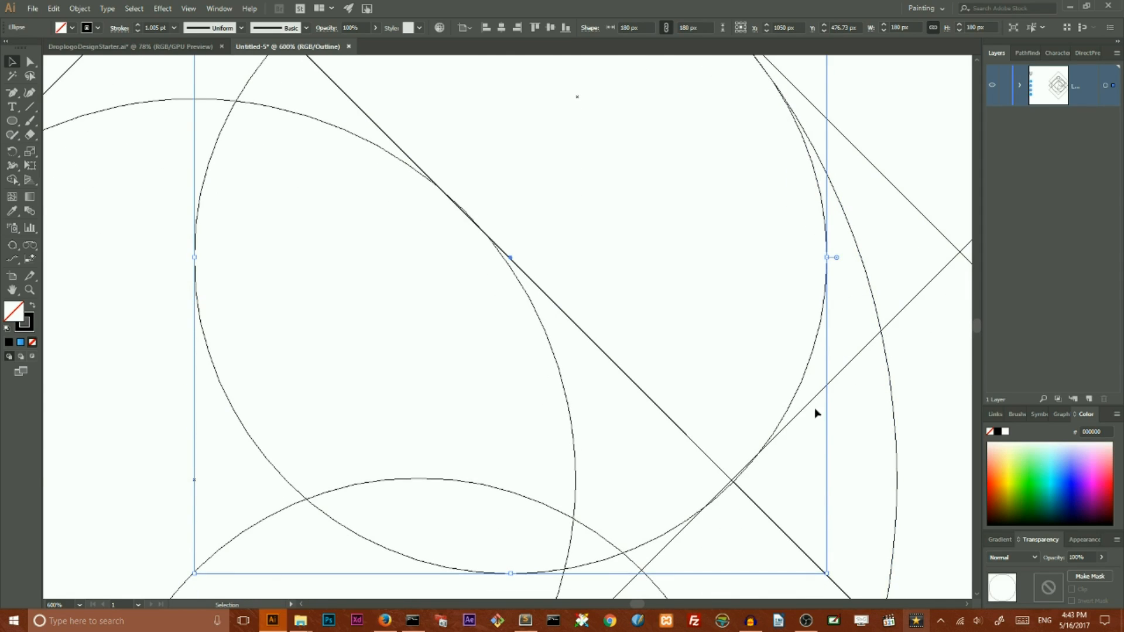
left_click(771, 416)
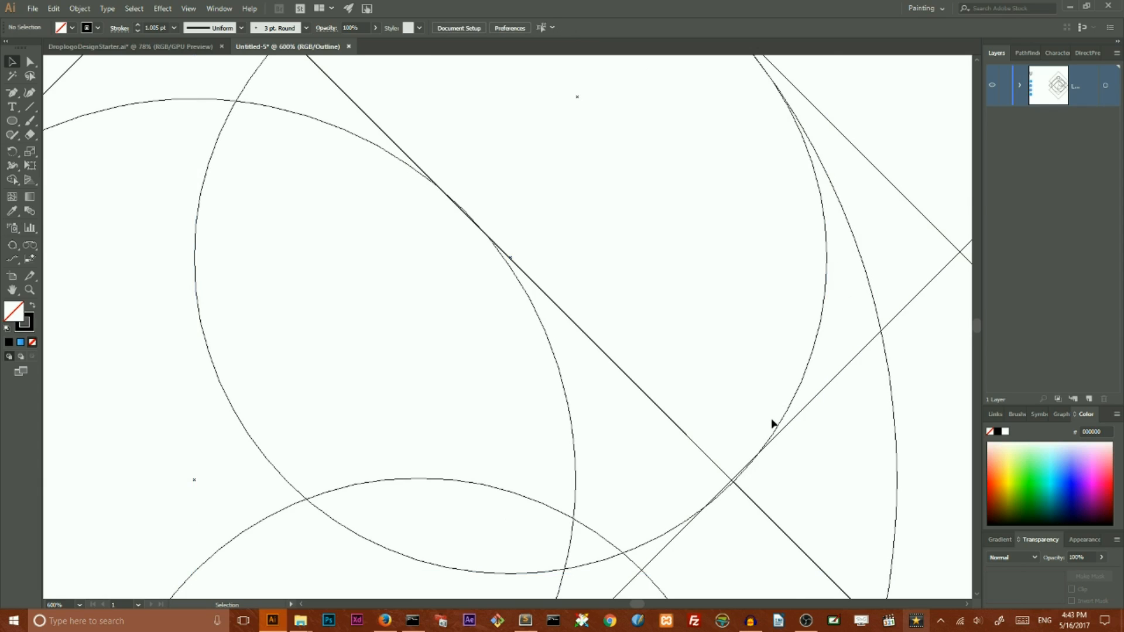
left_click_drag(778, 424, 778, 415)
scroll(776, 398, "up", 5)
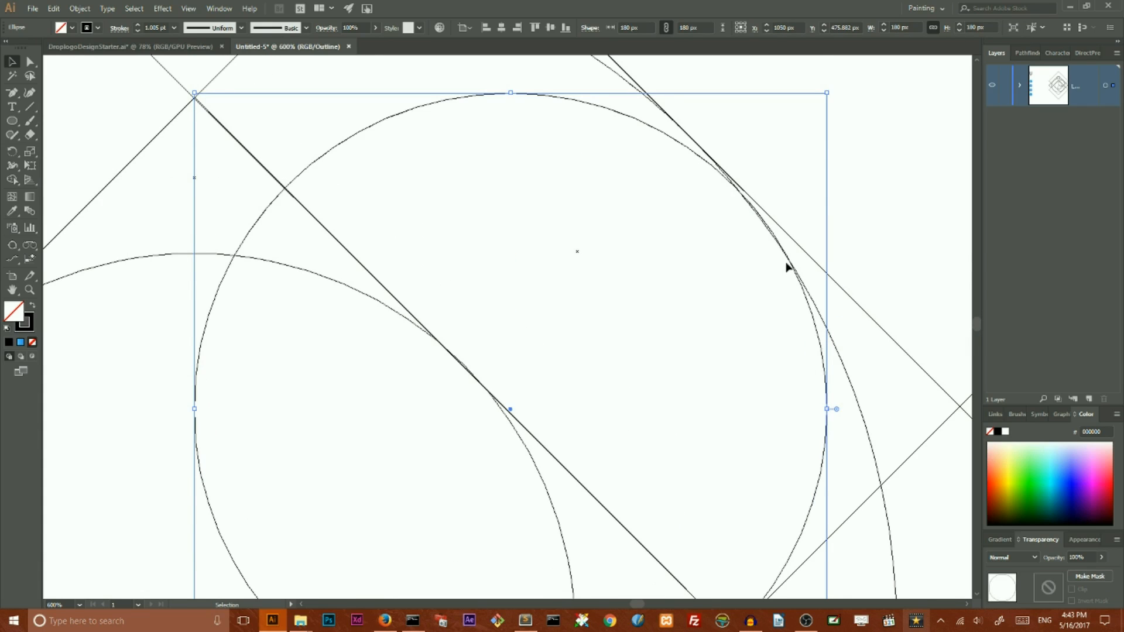
key("Down")
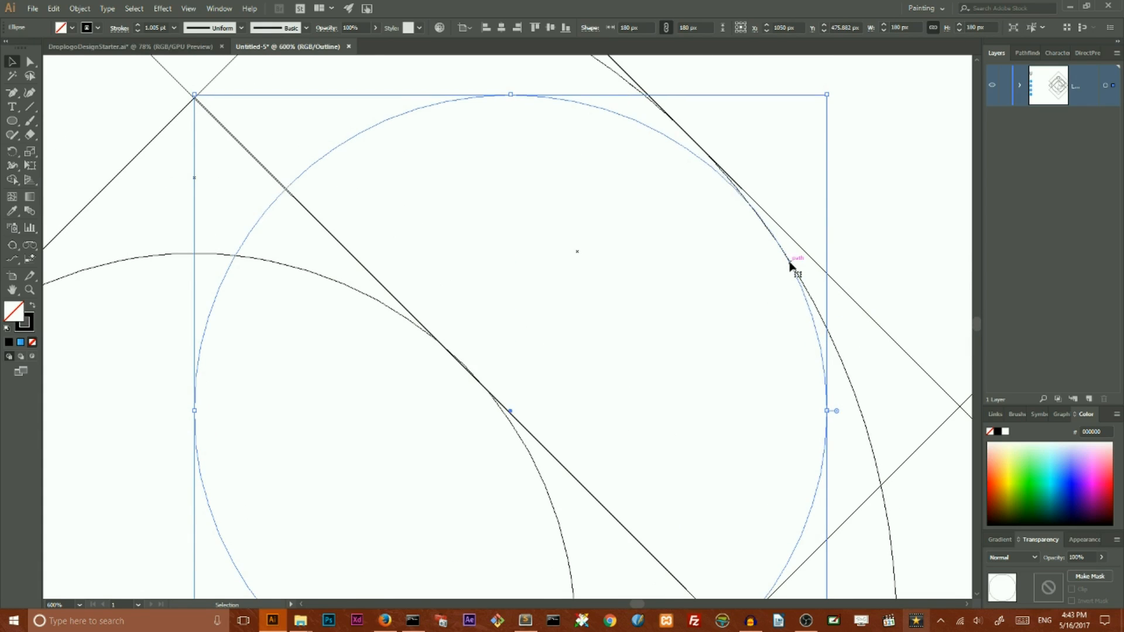
scroll(787, 269, "down", 3)
mouse_move(820, 250)
left_mouse_down()
mouse_move(793, 246)
mouse_move(816, 246)
left_mouse_up()
scroll(741, 164, "up", 2)
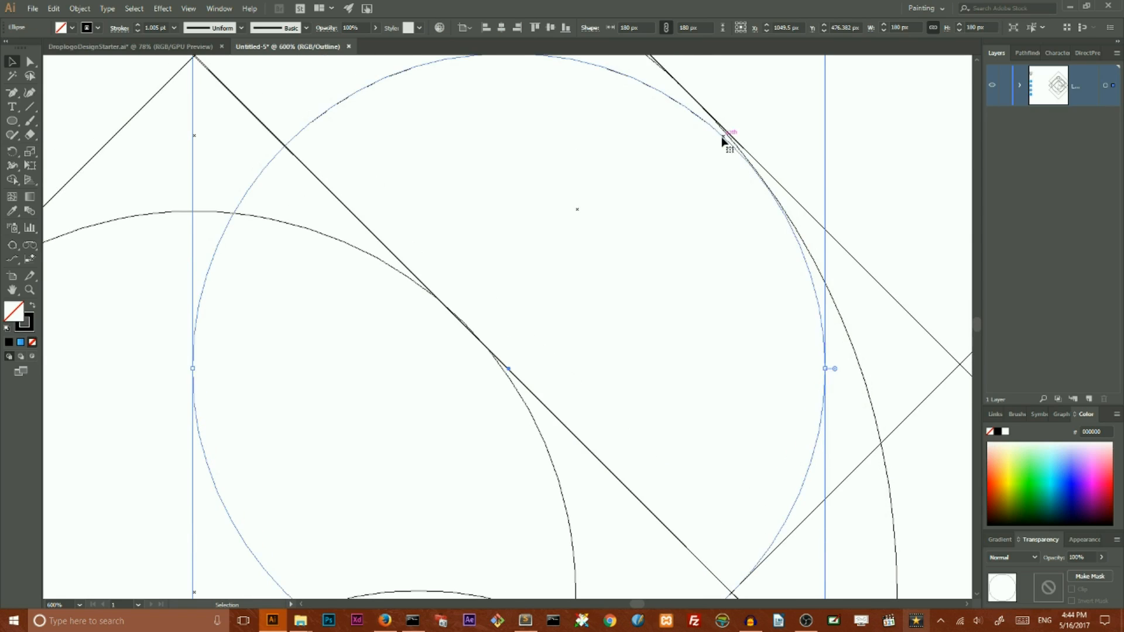
key("Right")
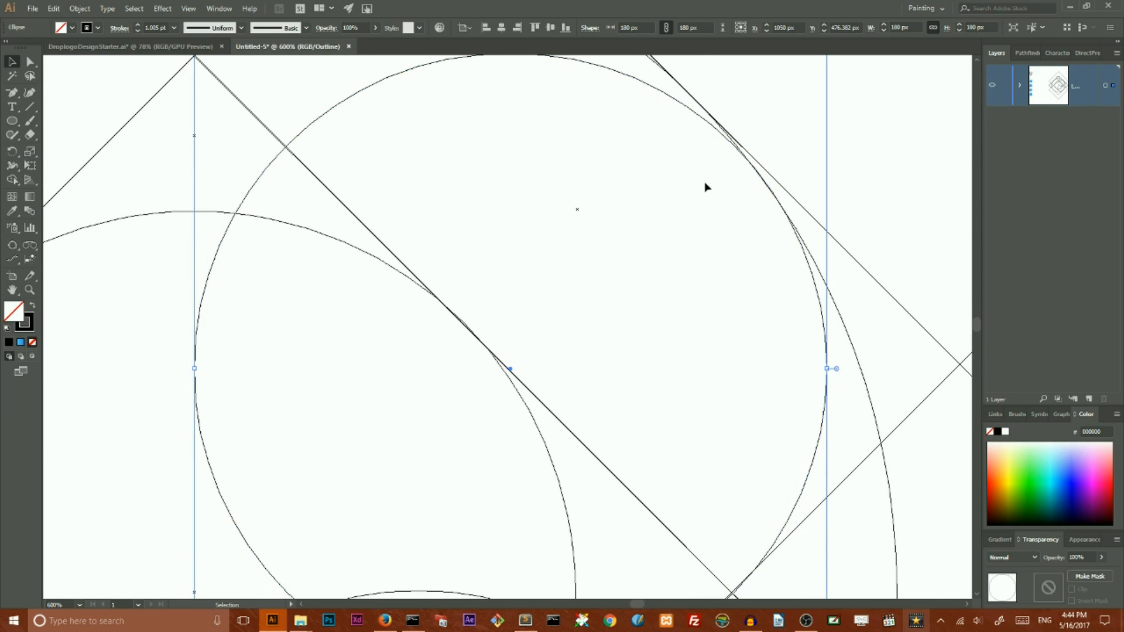
scroll(697, 196, "down", 2)
scroll(673, 234, "up", 3)
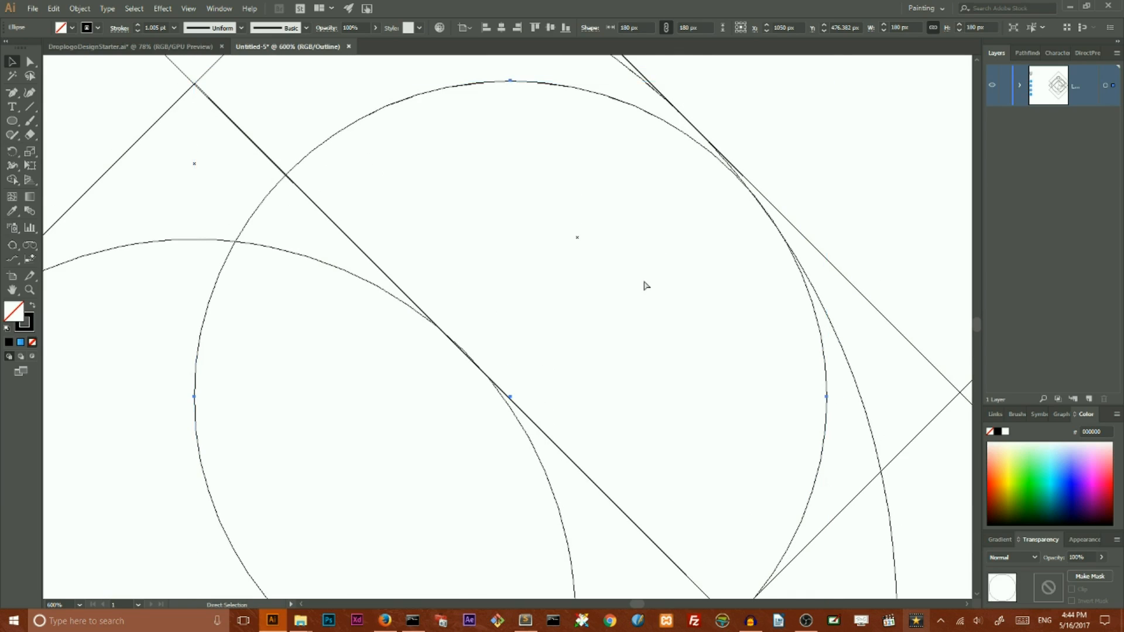
Duplicate the upper-right 180 px circle and place the copy against the lower-left inside edge of the large circle.
key("ctrl+minus")
key("ctrl+minus")
key("ctrl+minus")
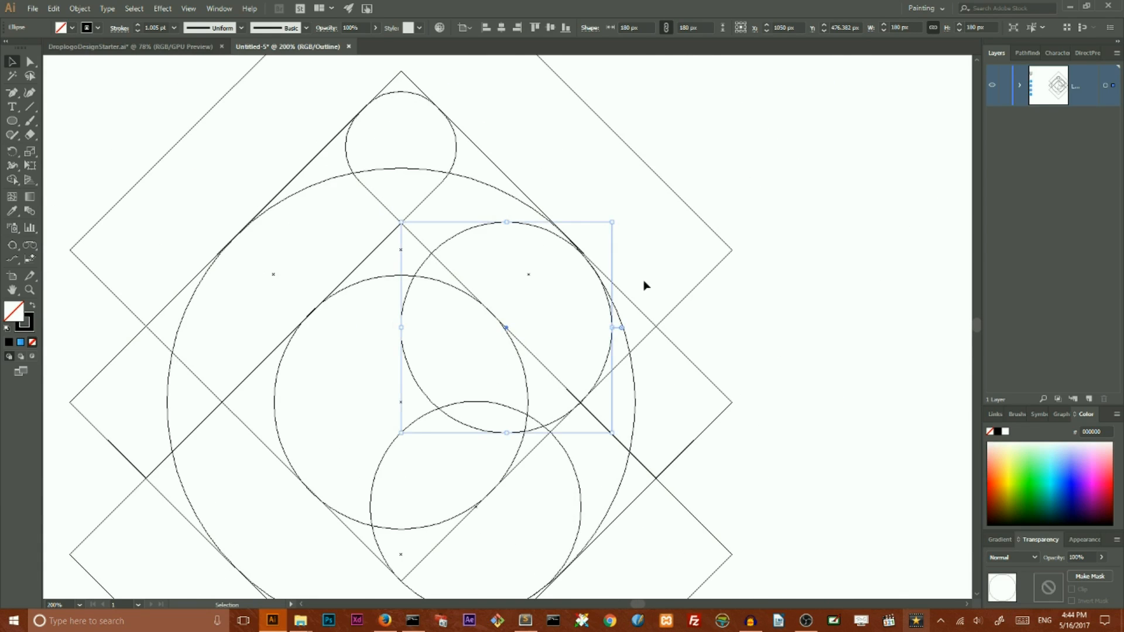
scroll(572, 284, "down", 2)
scroll(567, 300, "up", 1)
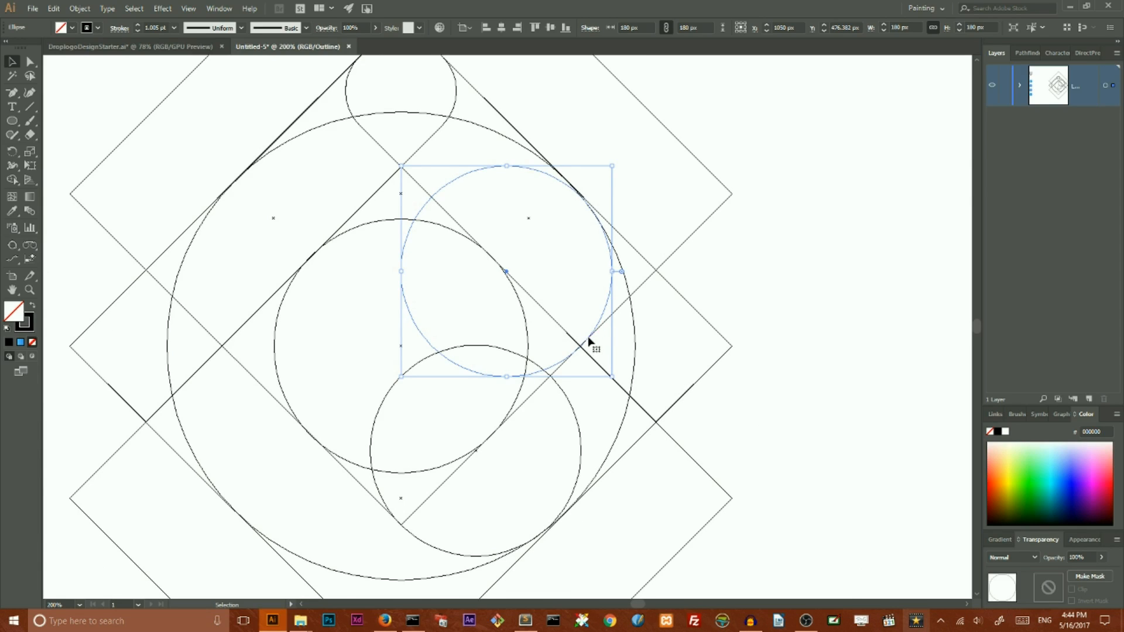
scroll(666, 354, "up", 1)
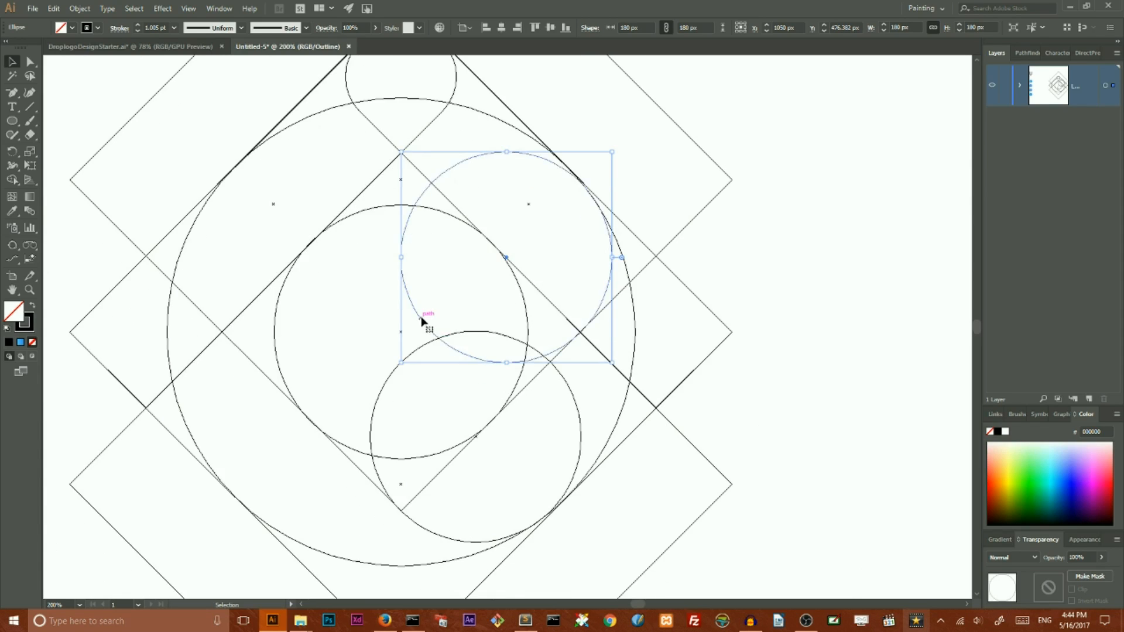
left_click_drag(421, 321, 215, 470)
Nudge the lower-left 180 px circle left to X about 871.4 px, closer to the large circle's edge.
key("a")
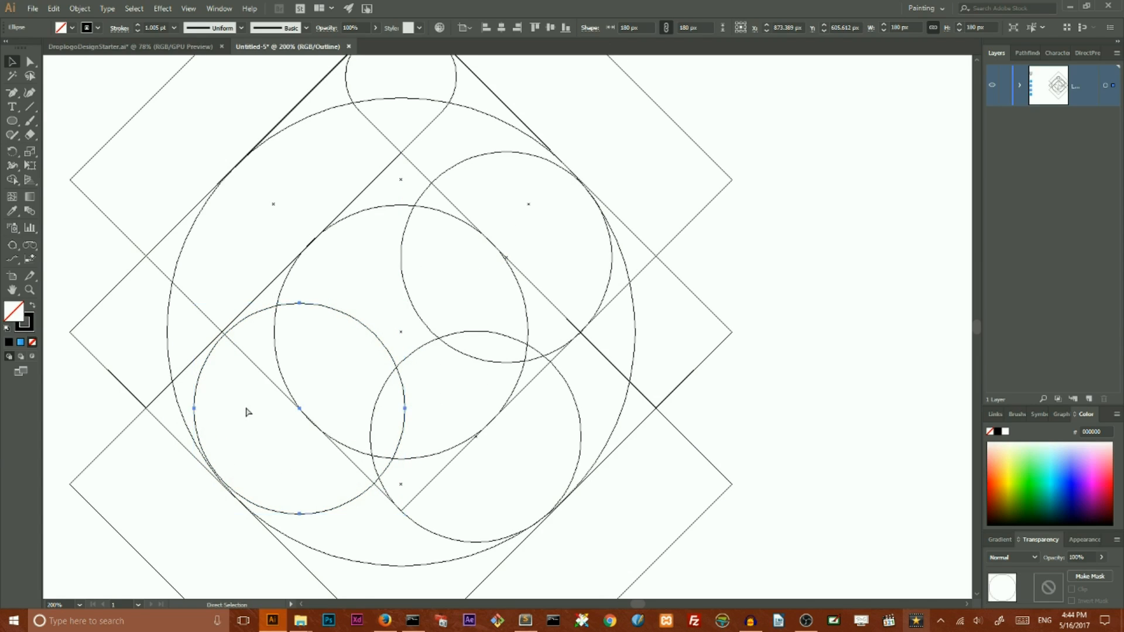
key("ctrl+plus")
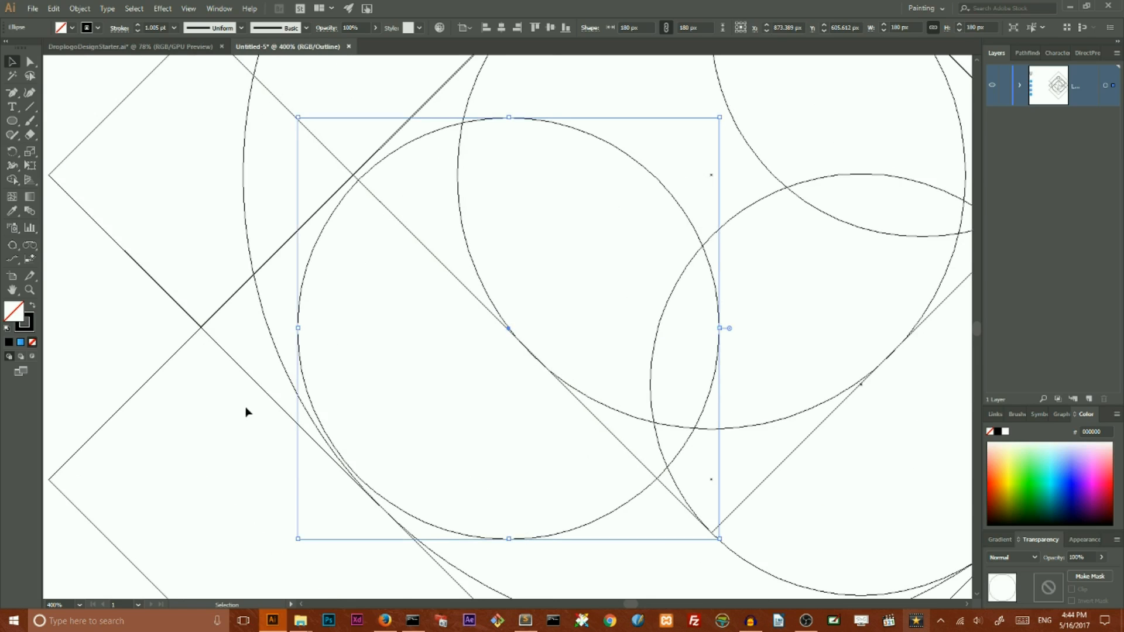
key("Left")
key("Left")
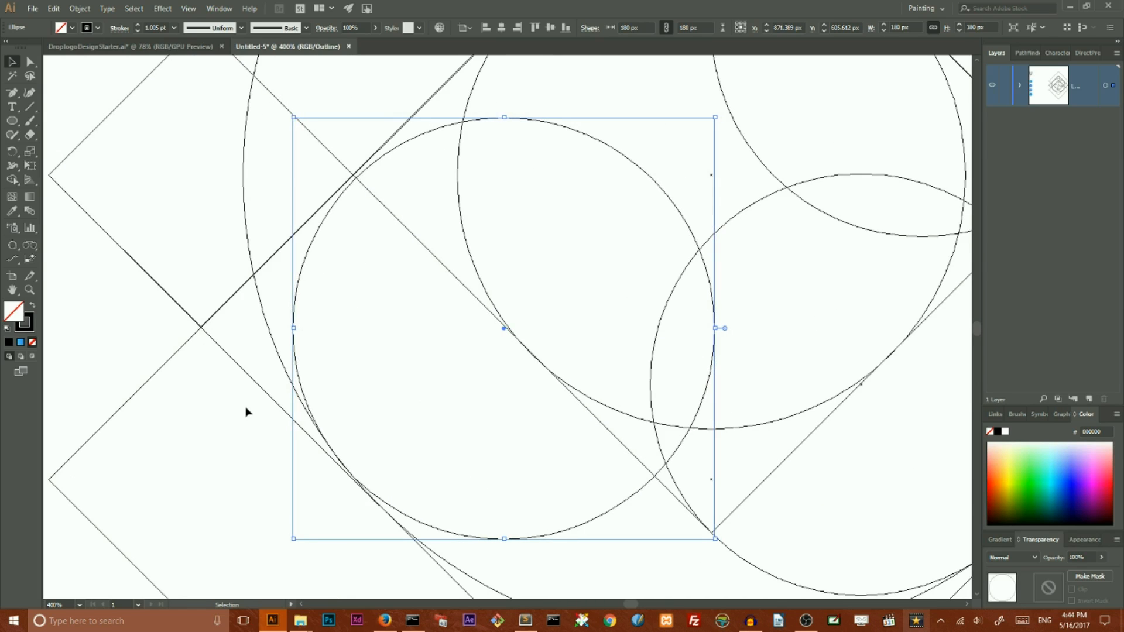
Fine-tune the lower-left 180 px circle to X about 870 px and Y about 604 px so it touches the left bar's edge and the large circle.
left_click(248, 240)
left_click(335, 203)
key("v")
key("Up")
key("Up")
key("Left")
key("Left")
key("Up")
key("Left")
key("Right")
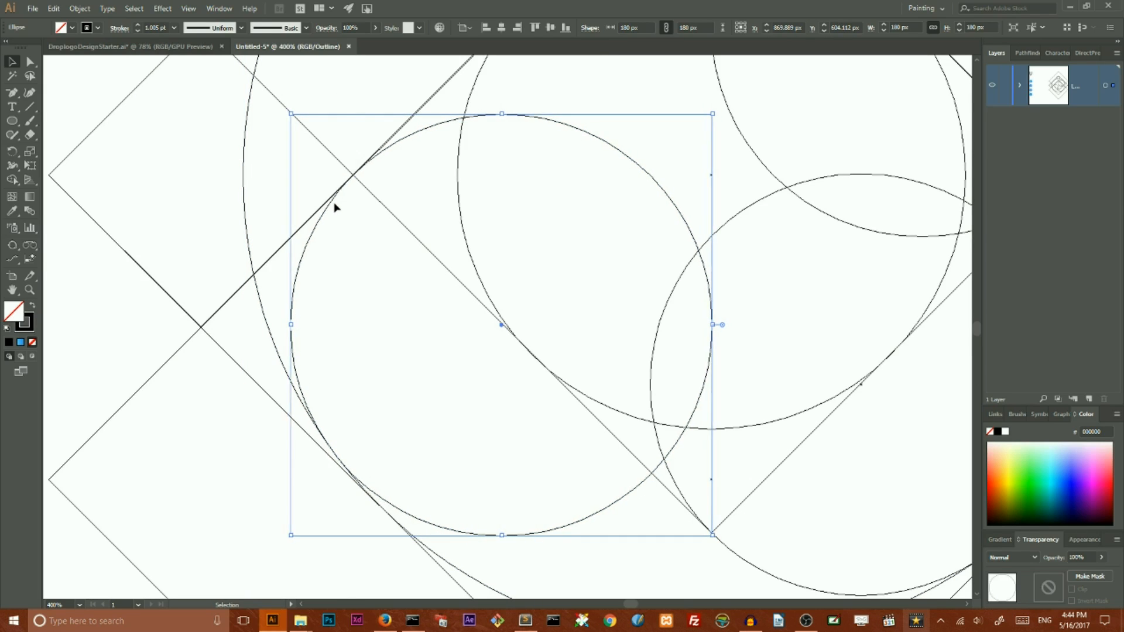
left_click(209, 164)
key("ctrl+minus")
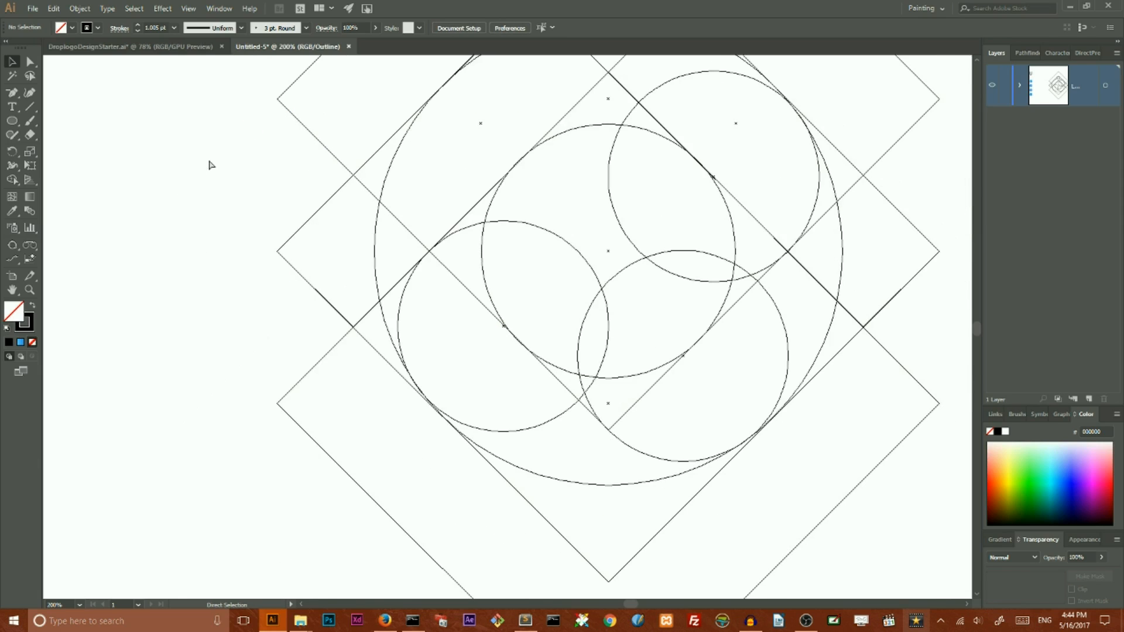
Examine how the lower-left 180 px circle and the surrounding diamonds, bars and circles line up.
left_click(305, 431)
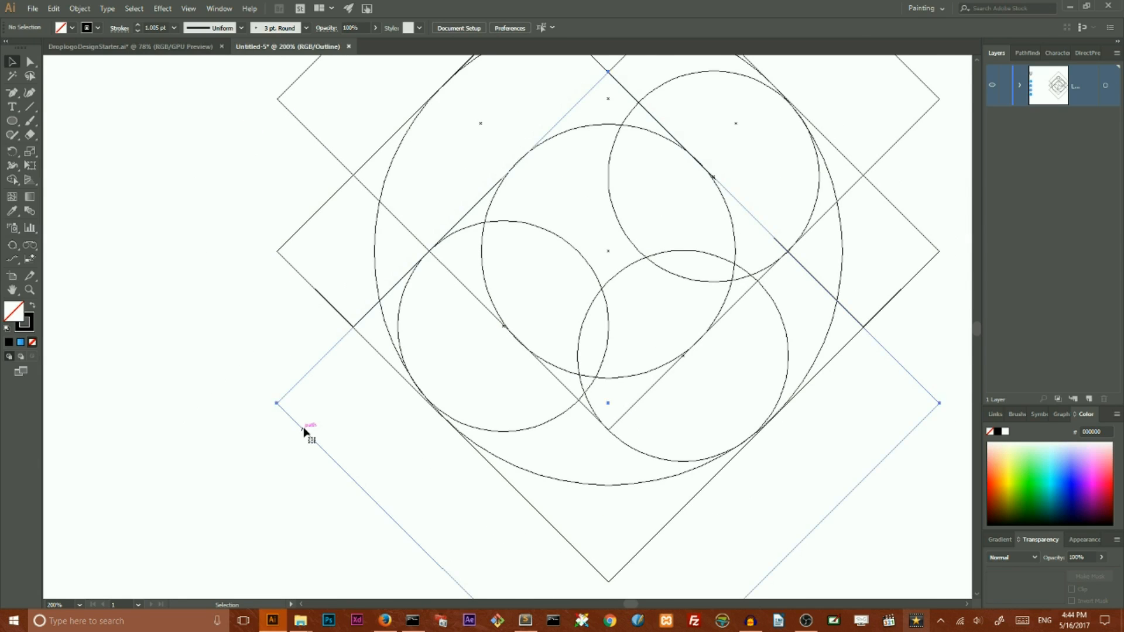
left_click(456, 239)
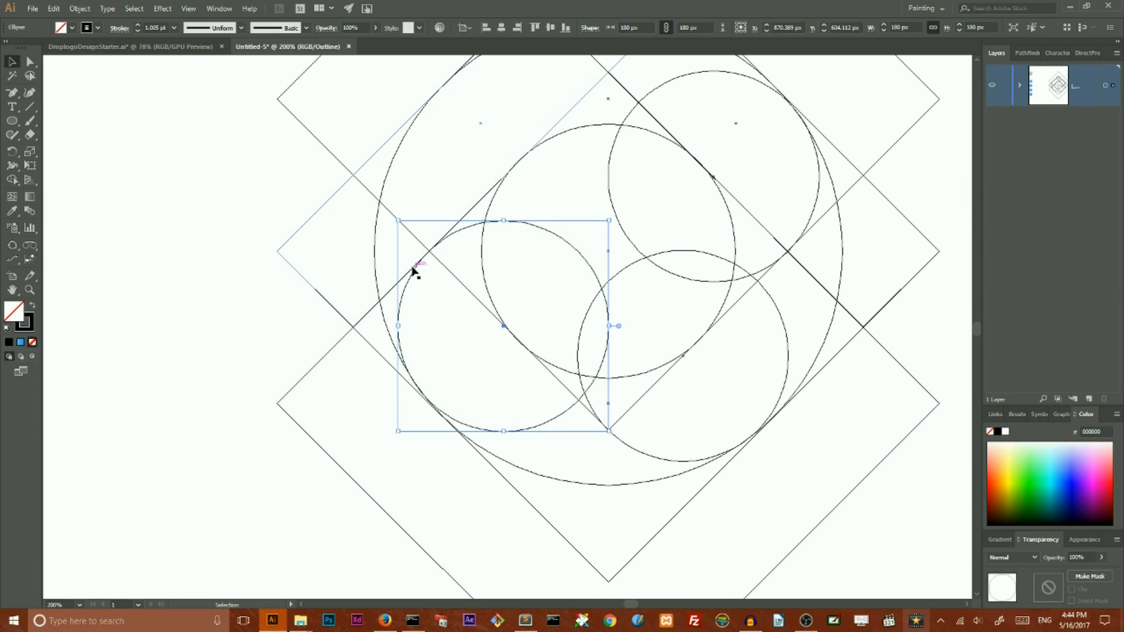
left_click(377, 271)
left_click(291, 175)
scroll(283, 183, "up", 2)
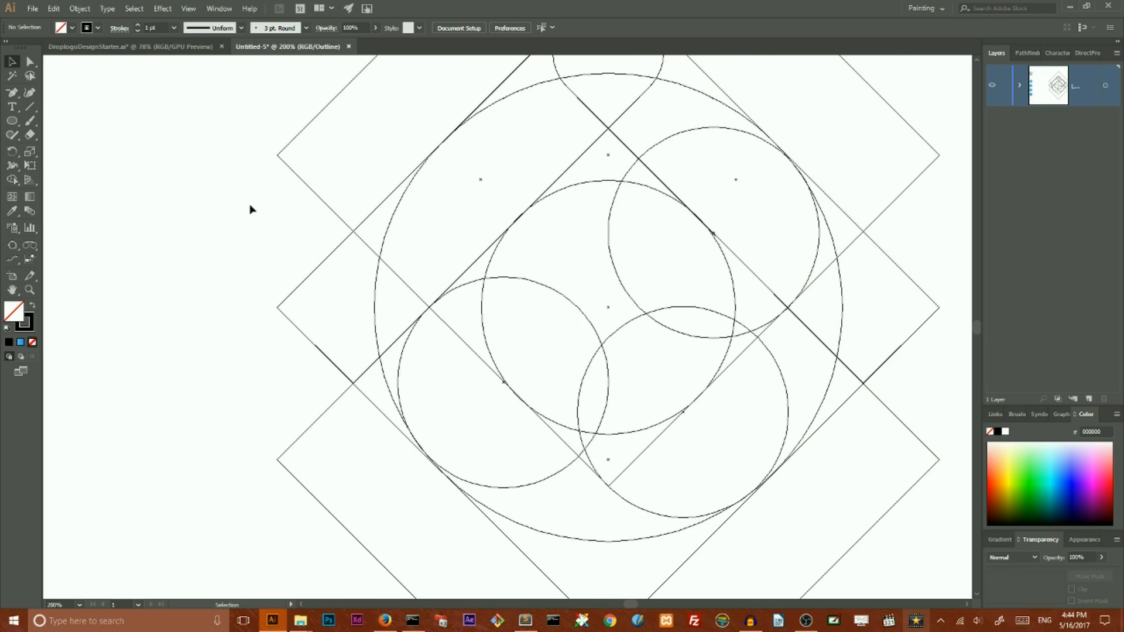
scroll(612, 371, "up", 1)
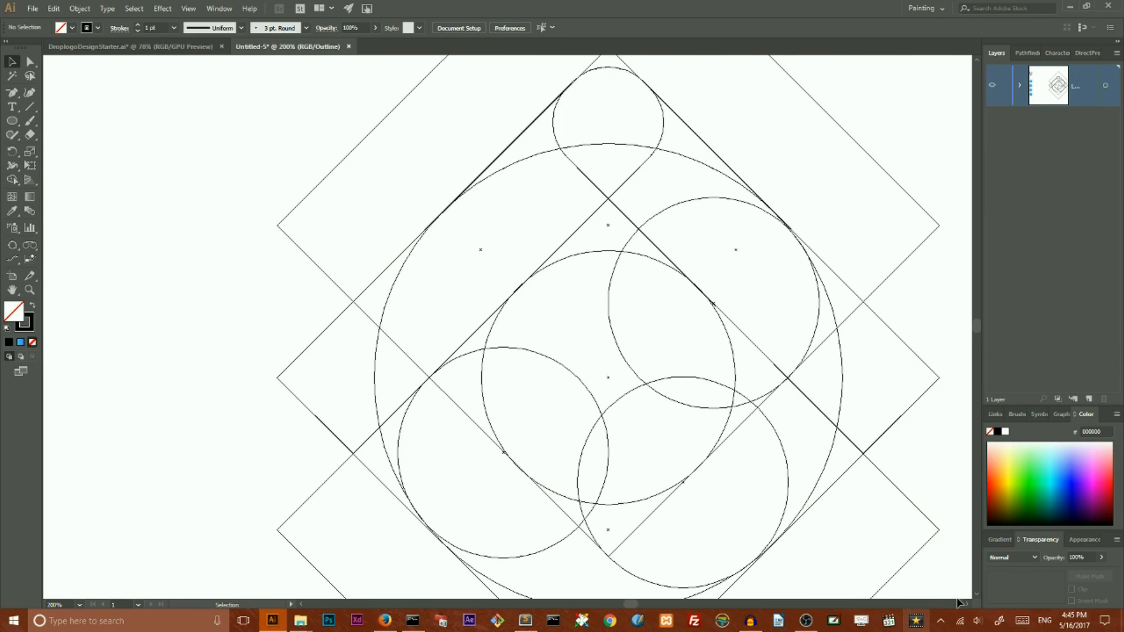
scroll(288, 389, "right", 2)
scroll(213, 287, "down", 2)
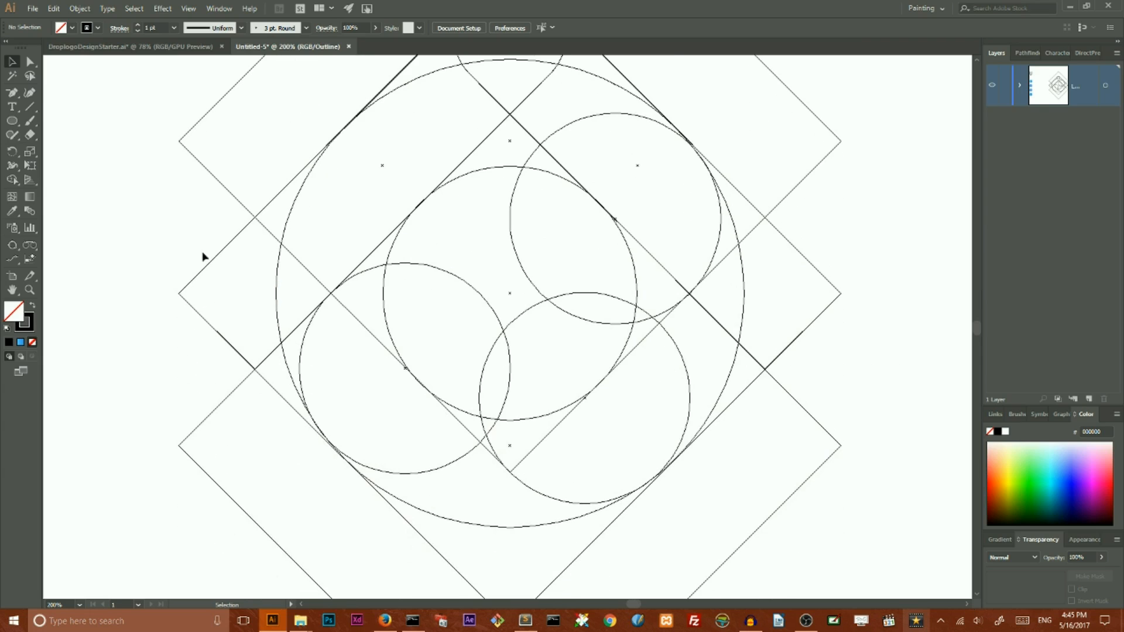
Select all the overlapping diamonds, circles and rounded bars of the logo construction.
left_click_drag(129, 102, 898, 547)
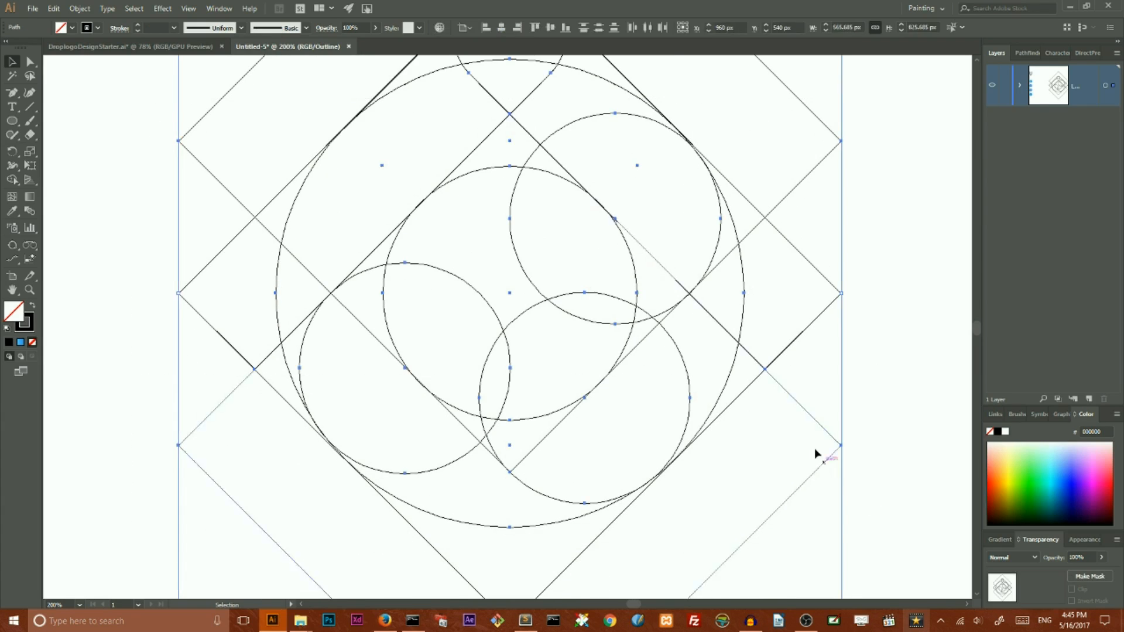
scroll(802, 428, "up", 2)
scroll(802, 428, "up", 2)
left_click_drag(141, 95, 853, 571)
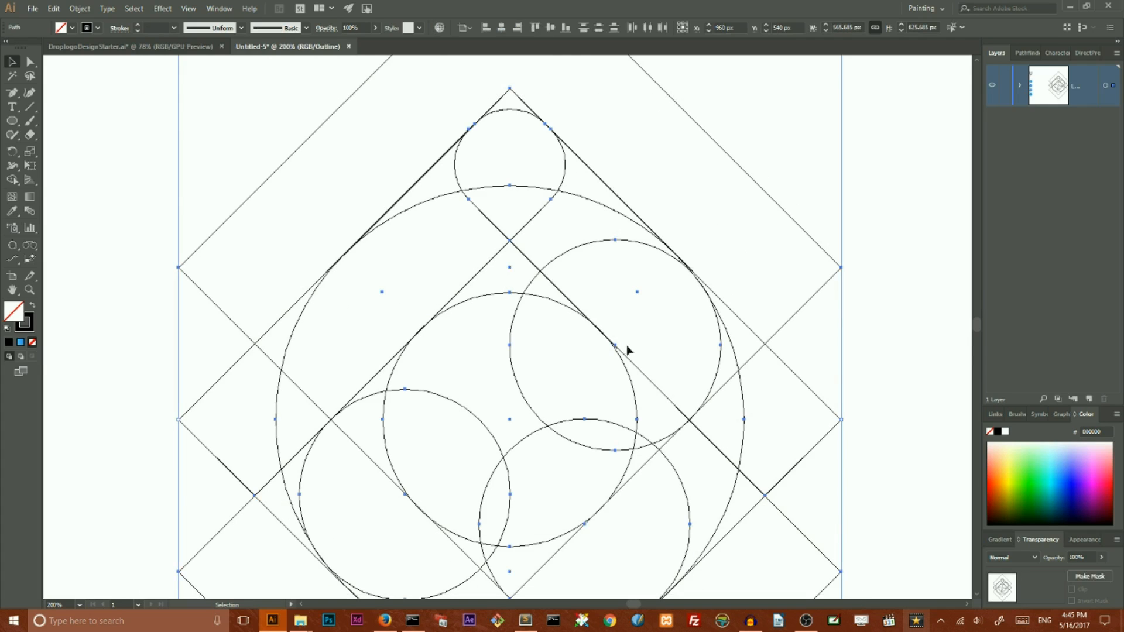
Try to merge the regions of the right rounded bar and the adjoining circle parts with the Shape Builder tool.
left_click(12, 180)
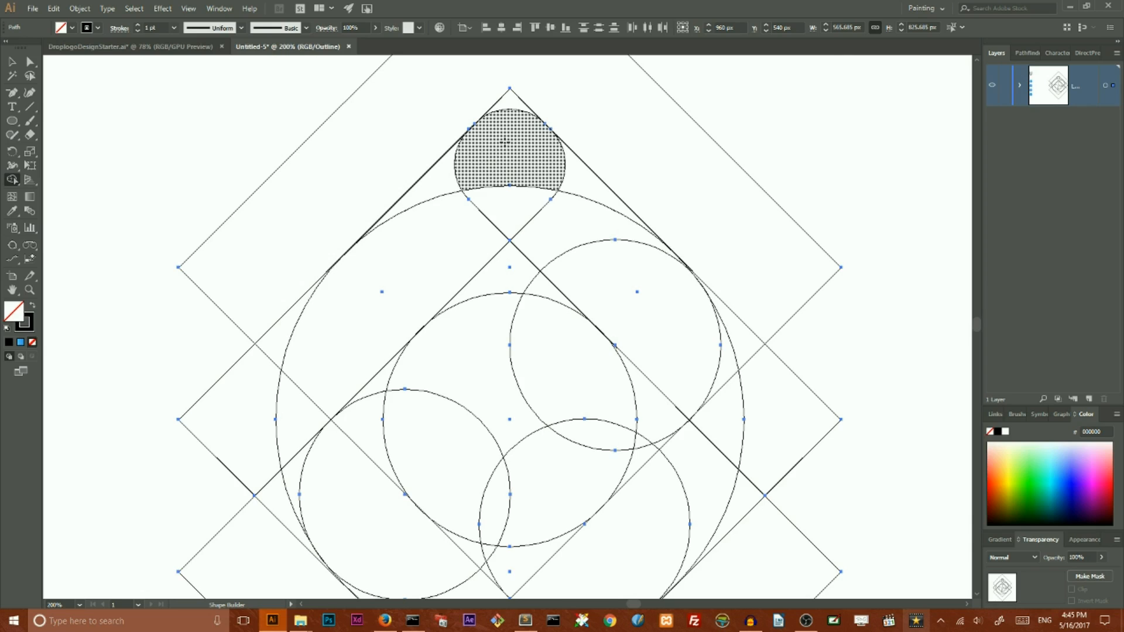
mouse_move(503, 142)
left_mouse_down()
mouse_move(514, 188)
mouse_move(539, 213)
mouse_move(579, 201)
mouse_move(661, 342)
mouse_move(660, 406)
mouse_move(627, 478)
mouse_move(656, 445)
mouse_move(646, 363)
left_mouse_up()
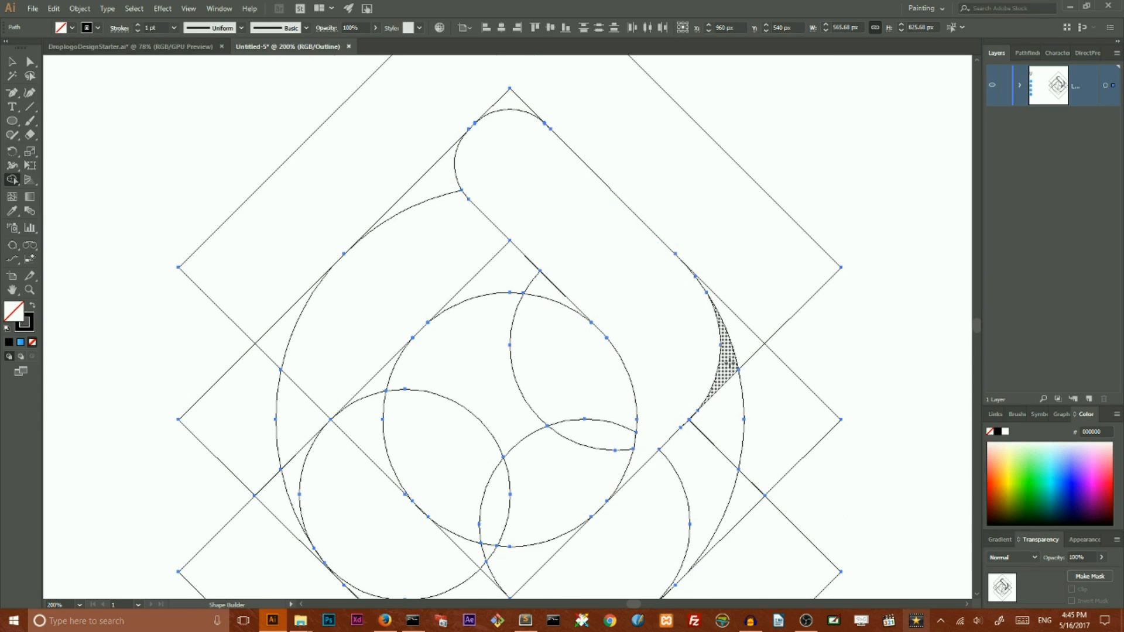
scroll(730, 363, "down", 2)
left_click_drag(726, 309, 710, 418)
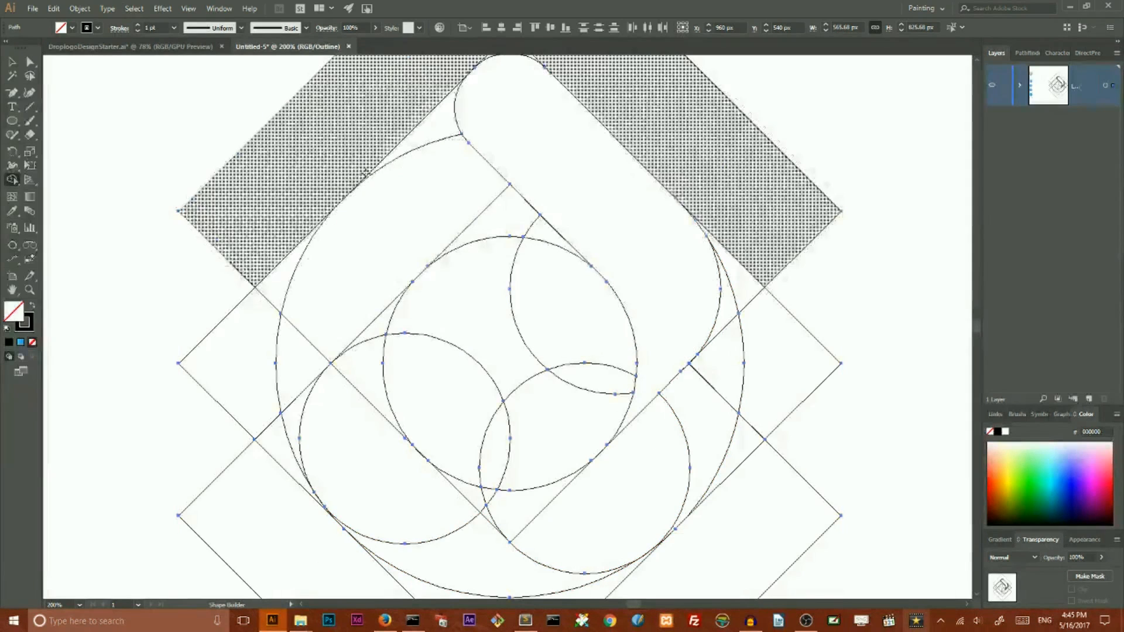
Undo the Shape Builder merges and deselect the artwork.
key("ctrl+z")
key("ctrl+z")
key("ctrl+z")
left_click(14, 62)
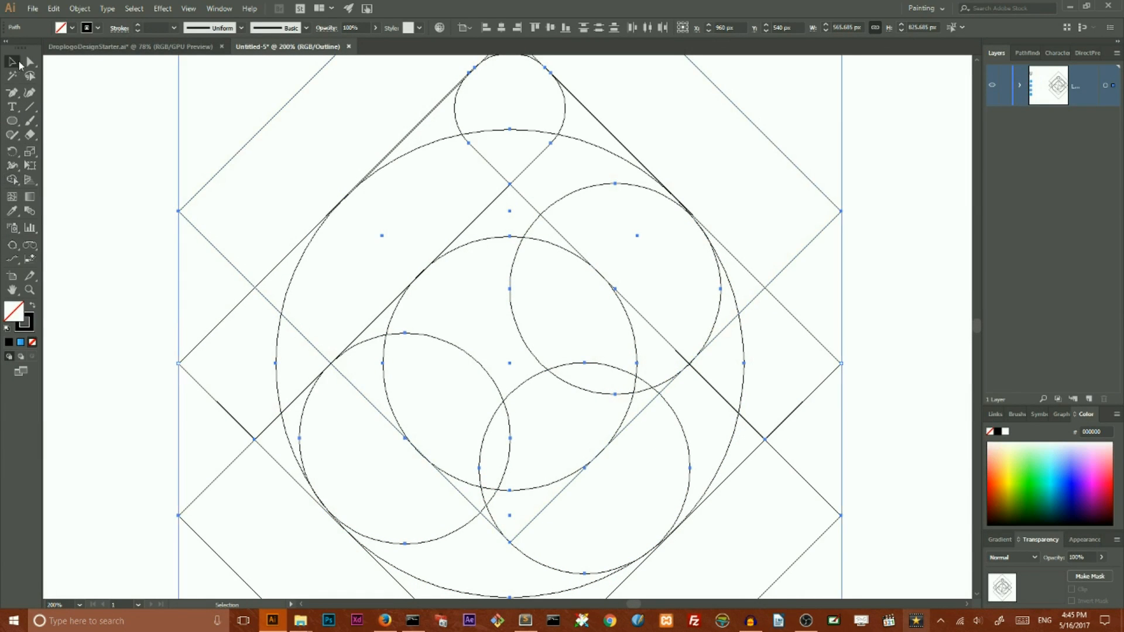
left_click(112, 144)
Examine how the lower-right 180 px circle meets the large circle and the diamond edge.
scroll(115, 151, "down", 4)
scroll(134, 160, "down", 3)
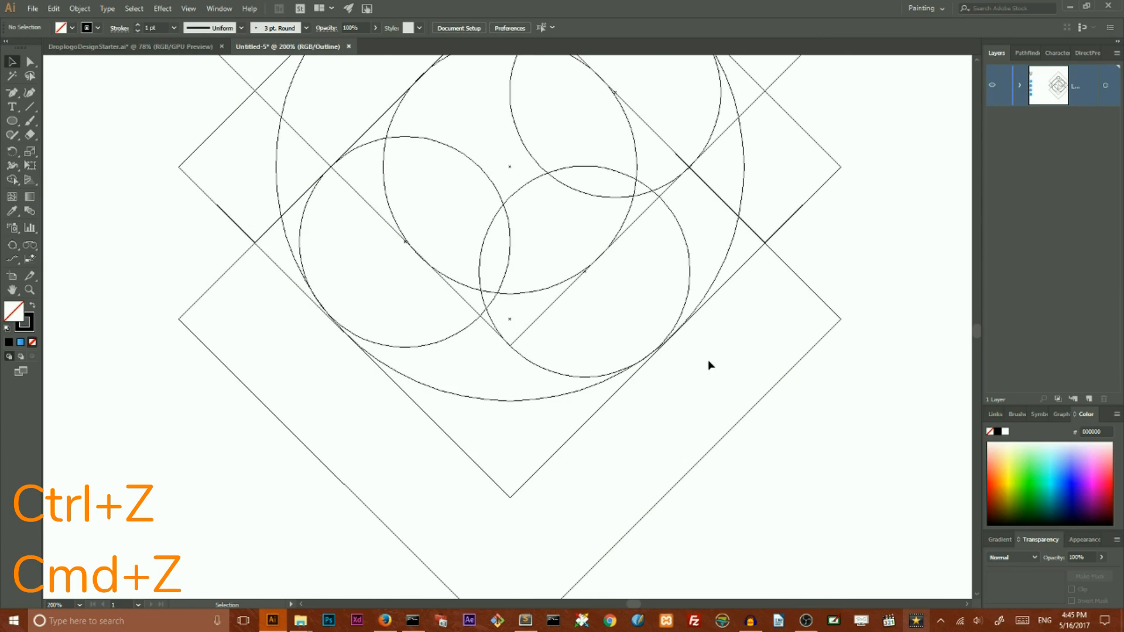
key("ctrl+plus")
key("ctrl+plus")
key("ctrl+plus")
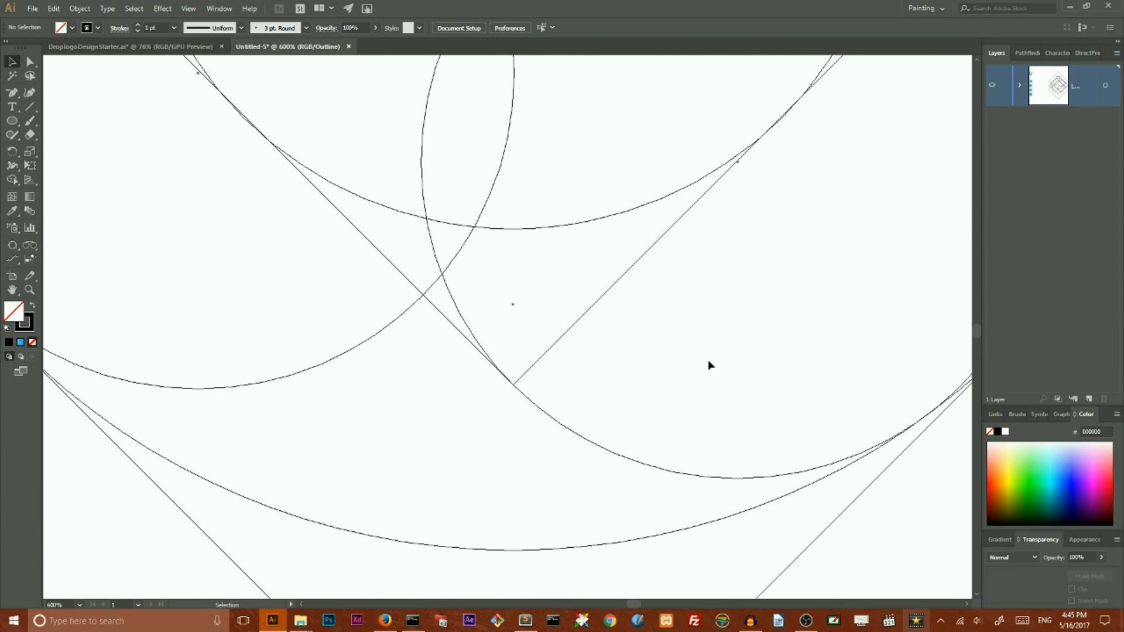
left_click(968, 604)
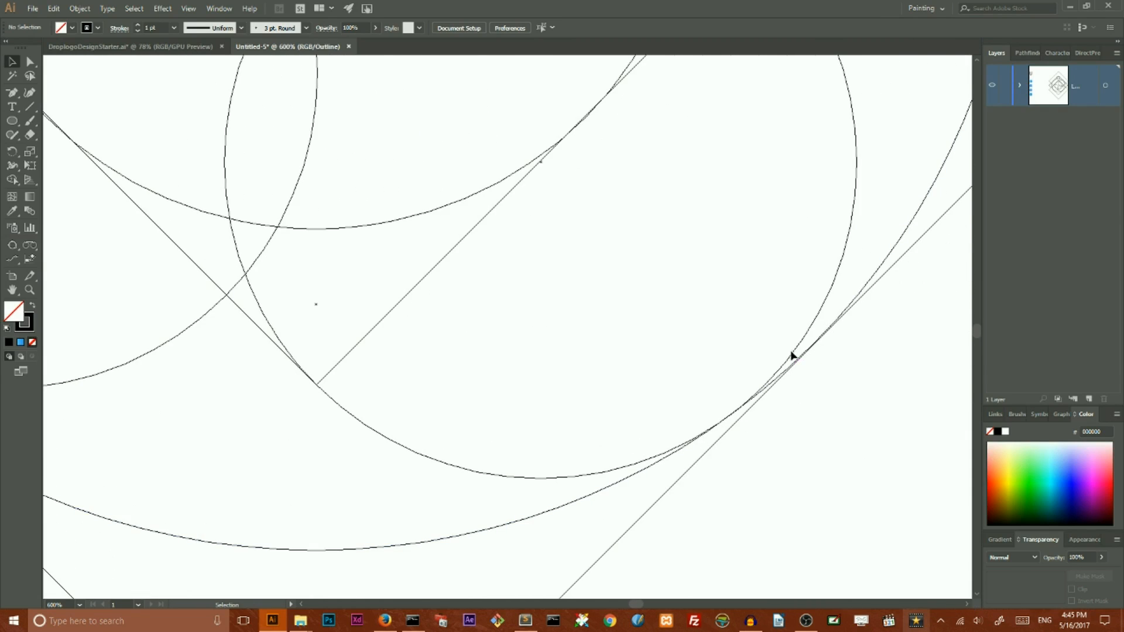
left_click(790, 354)
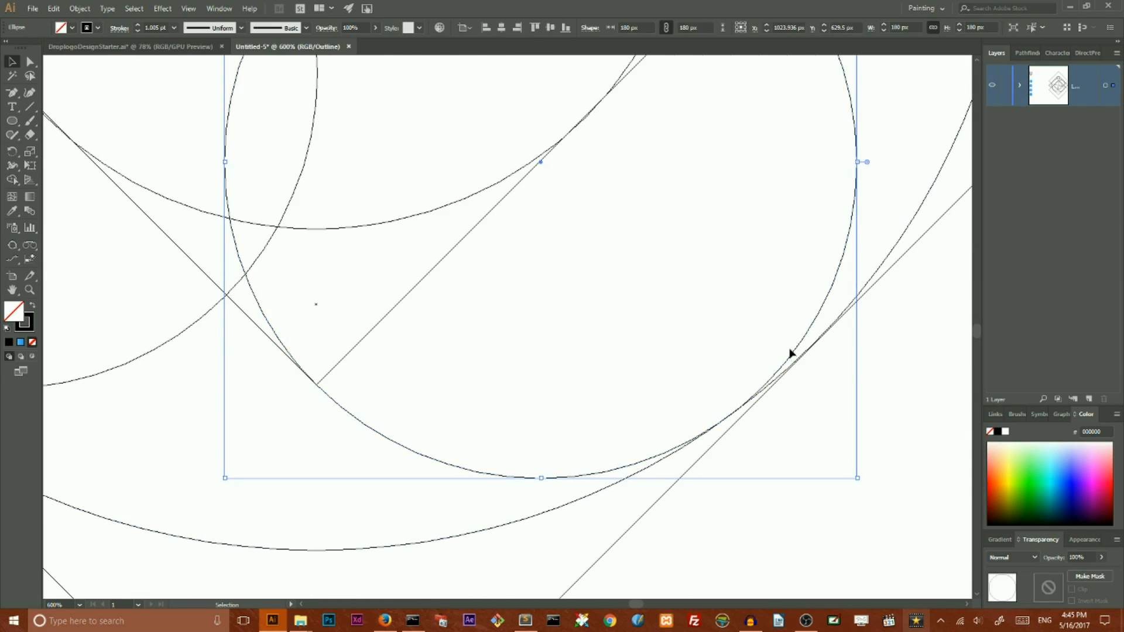
key("a")
scroll(783, 417, "down", 1)
key("ctrl+plus")
key("ctrl+plus")
scroll(775, 419, "down", 8)
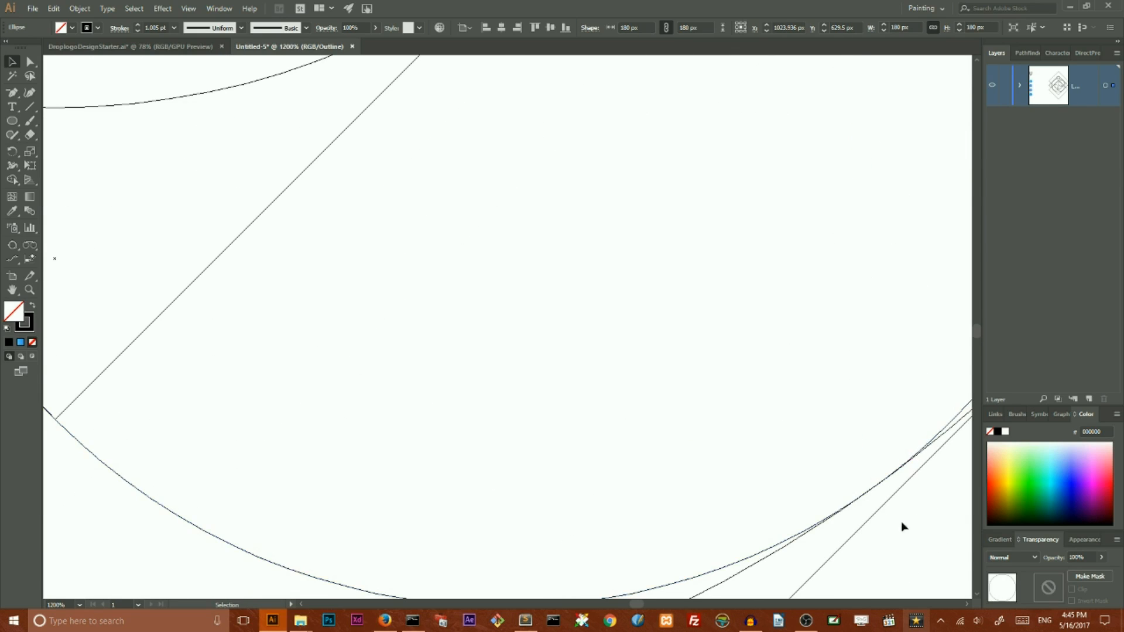
Nudge the lower-right 180 px circle 0.5 px to the right.
key("ctrl+0")
key("v")
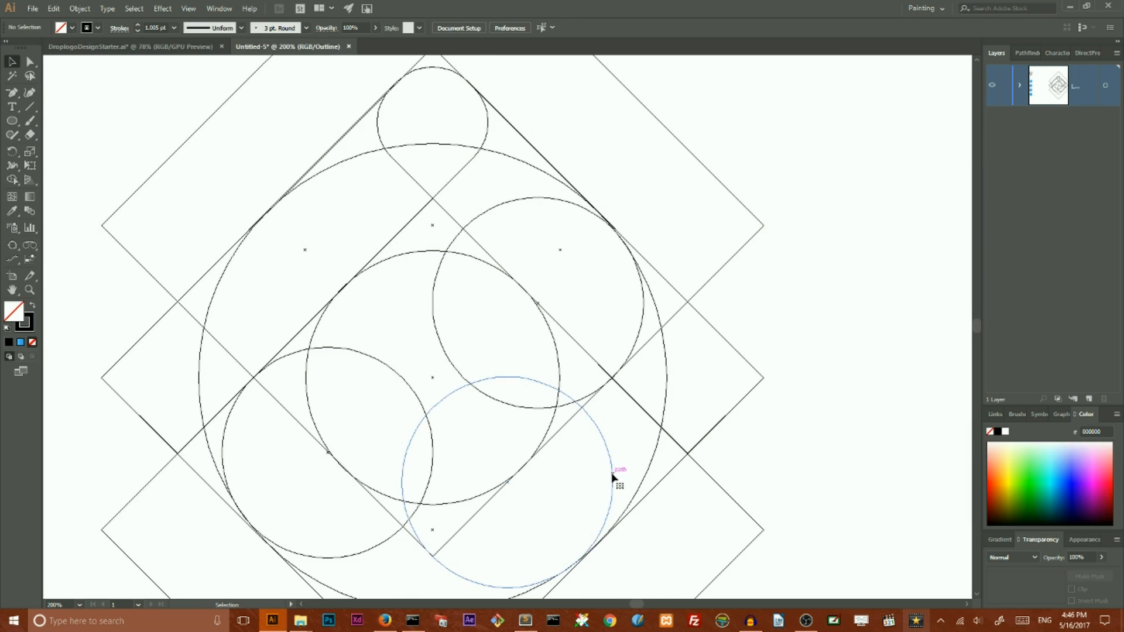
left_click(612, 474)
scroll(664, 451, "down", 4)
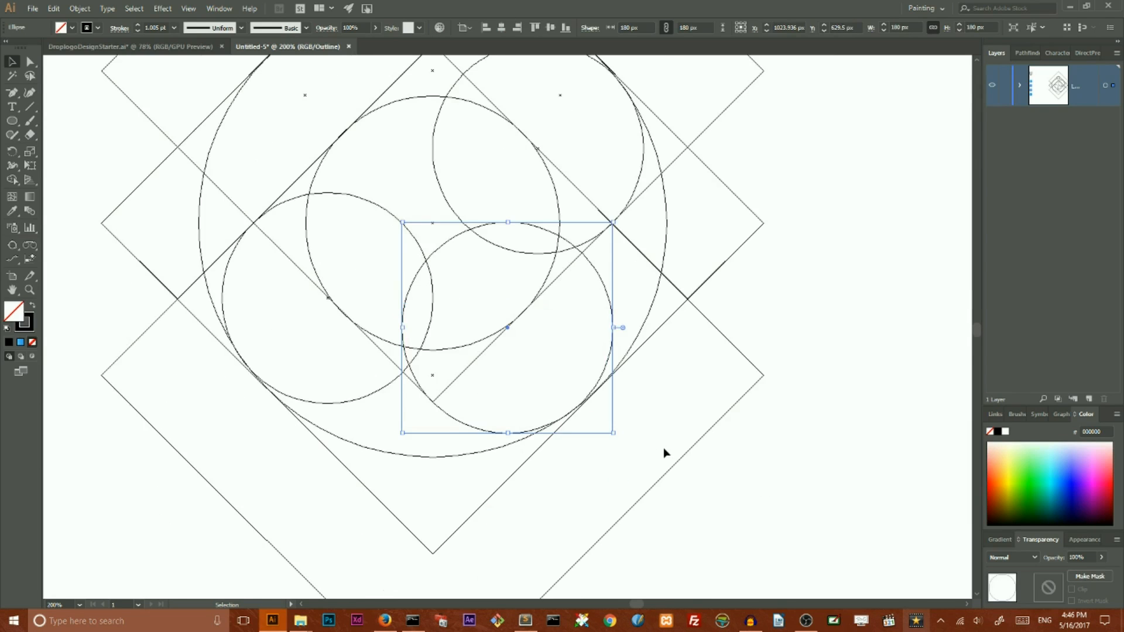
key("Right")
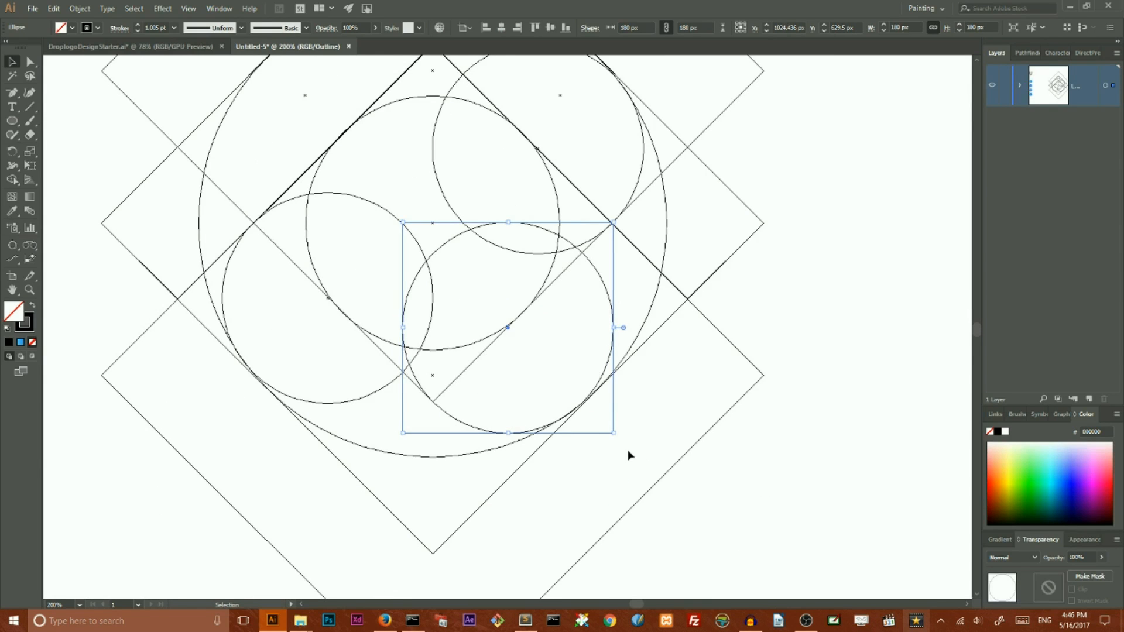
Select all the construction shapes and merge their regions into the interlocking bands of the drop with the Shape Builder tool.
key("ctrl+a")
scroll(627, 455, "up", 3)
key("shift+m")
mouse_move(423, 68)
left_mouse_down()
mouse_move(465, 138)
mouse_move(503, 69)
mouse_move(584, 236)
mouse_move(566, 350)
mouse_move(603, 294)
mouse_move(649, 265)
mouse_move(625, 393)
mouse_move(591, 449)
mouse_move(455, 464)
mouse_move(389, 449)
mouse_move(423, 476)
left_mouse_up()
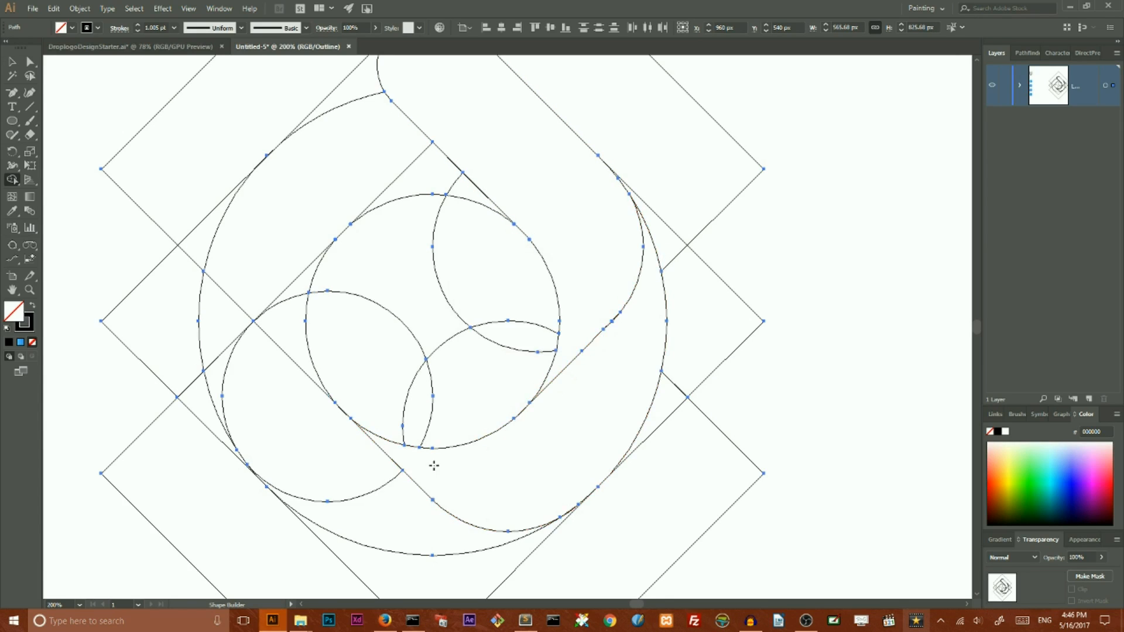
mouse_move(422, 523)
left_mouse_down()
mouse_move(310, 457)
mouse_move(290, 383)
mouse_move(296, 292)
left_mouse_up()
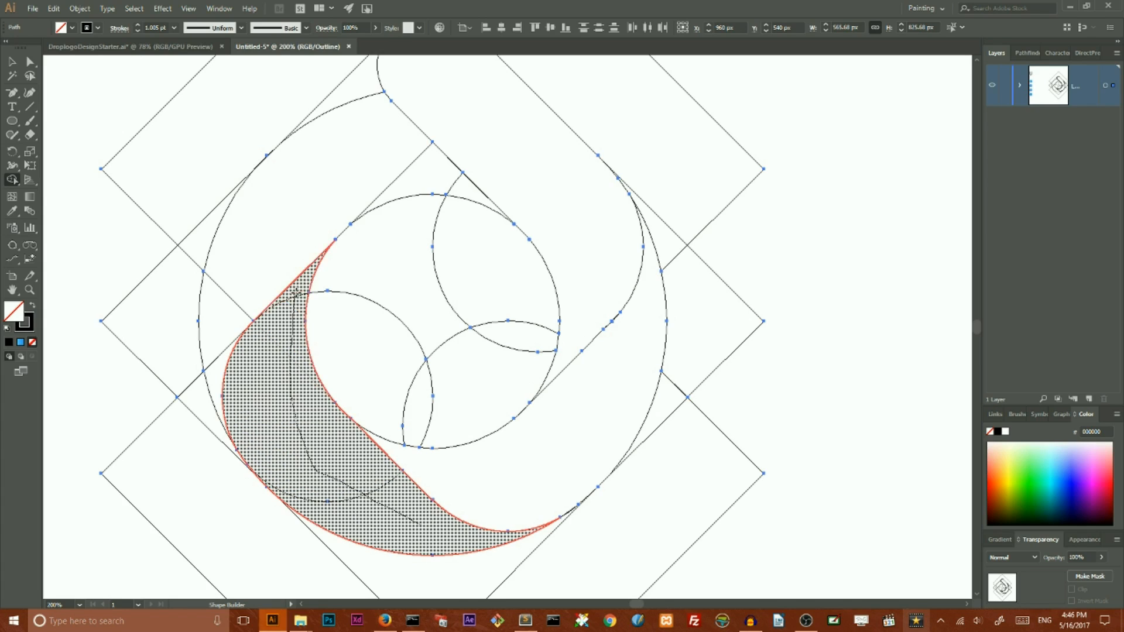
scroll(325, 170, "up", 2)
mouse_move(358, 137)
left_mouse_down()
mouse_move(220, 380)
mouse_move(217, 446)
left_mouse_up()
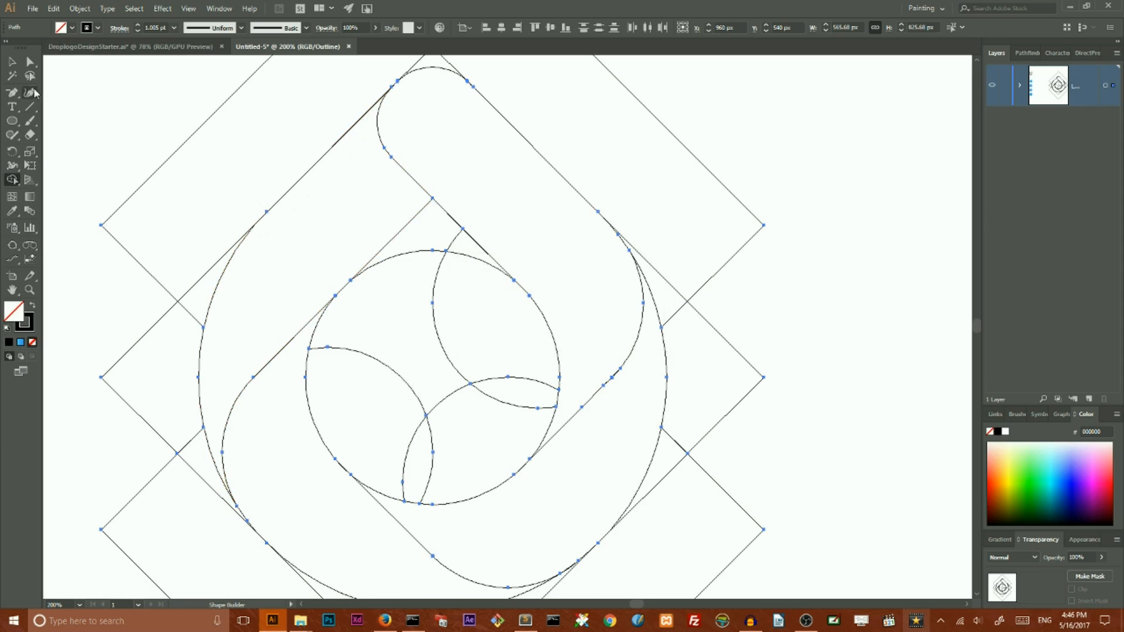
left_click(12, 62)
left_click(119, 154)
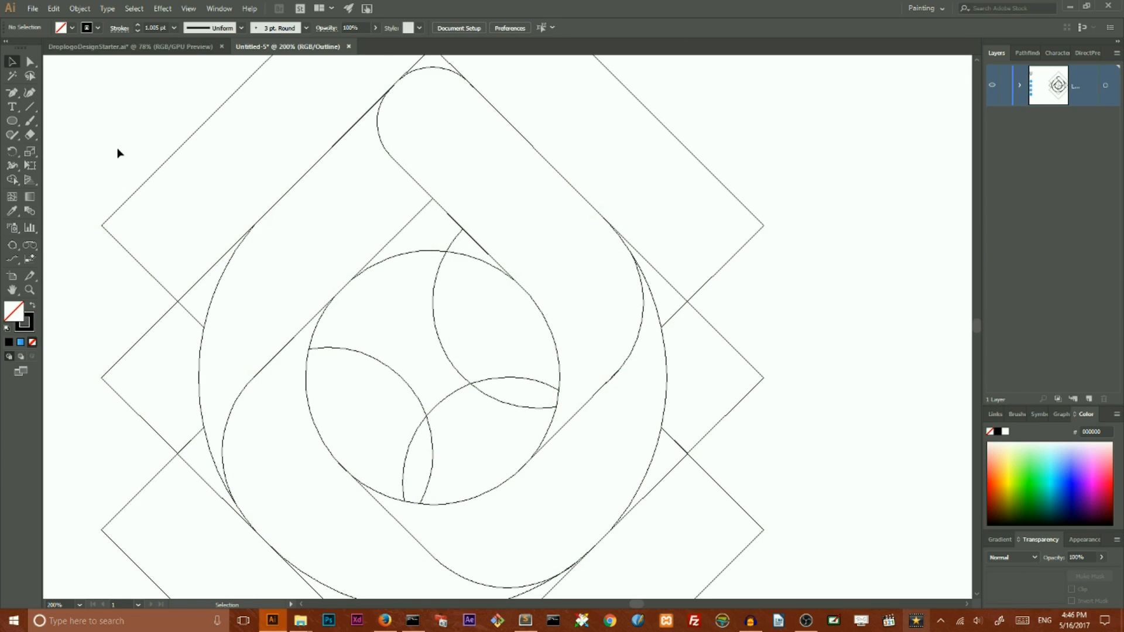
Delete the leftover upper diamond and the diamond pieces to the right of and below the drop.
key("ctrl+1")
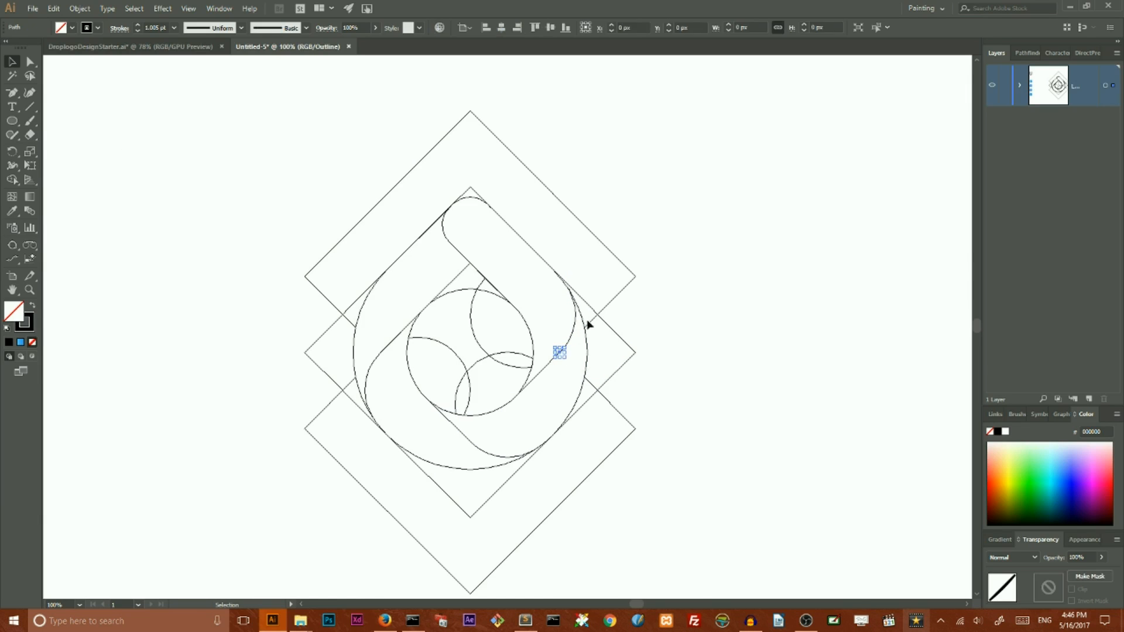
left_click(556, 365)
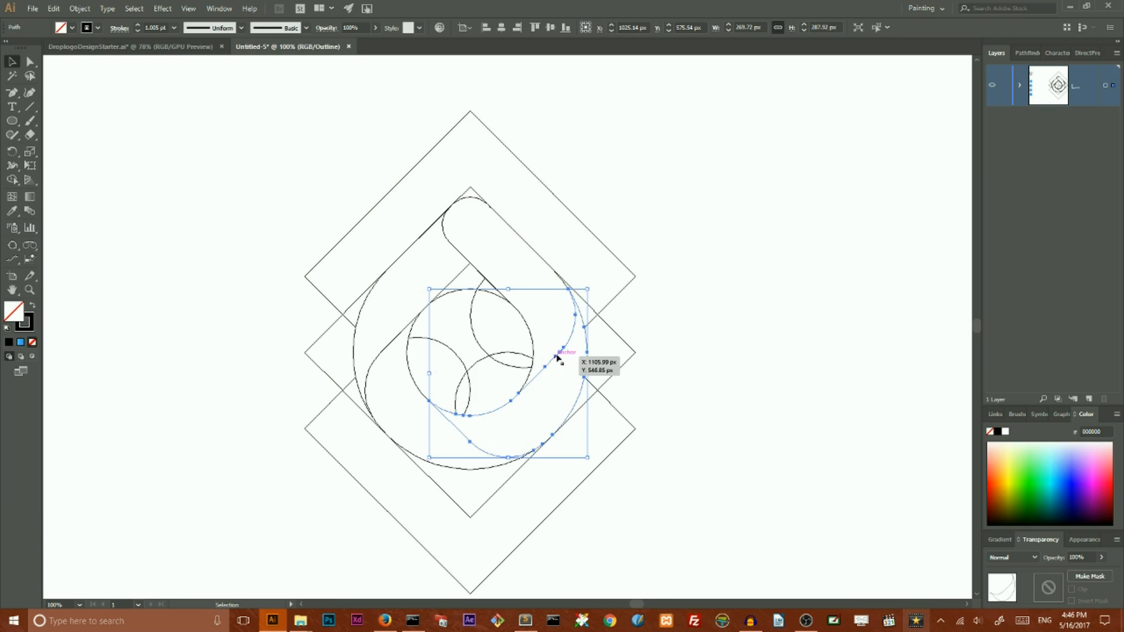
left_click(661, 140)
left_click_drag(658, 128, 561, 235)
key("Delete")
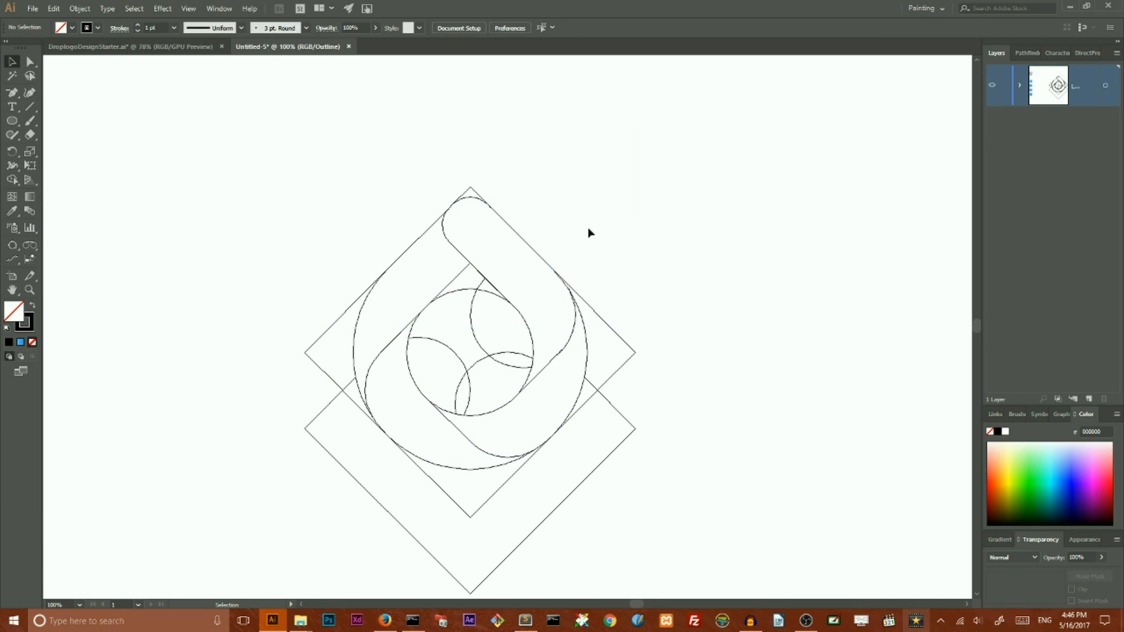
left_click_drag(667, 222, 605, 488)
key("Delete")
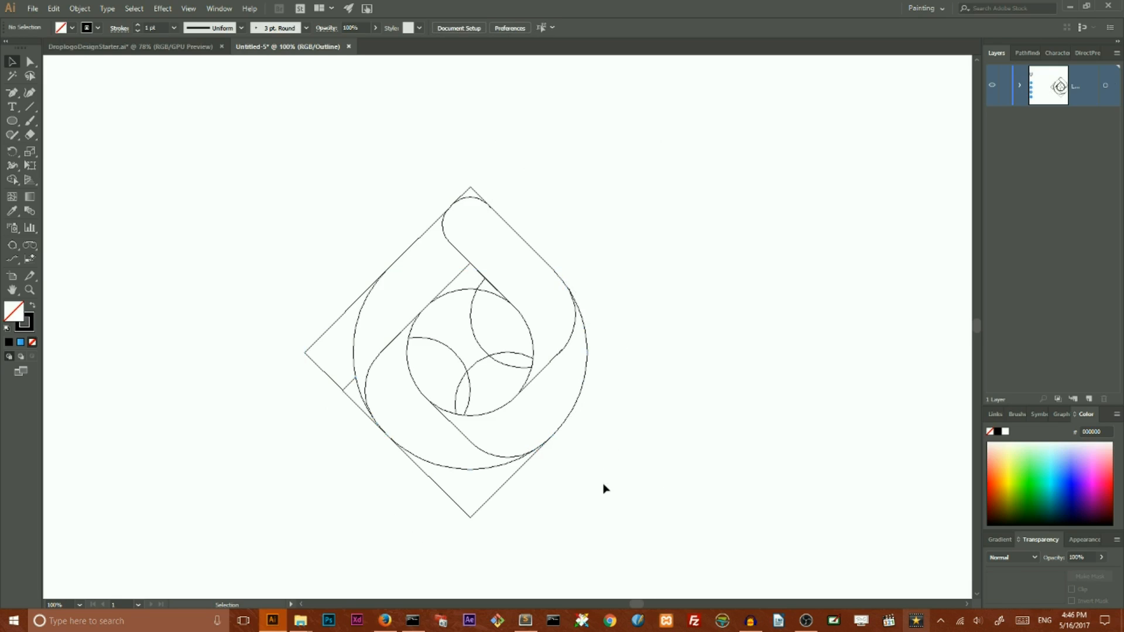
Delete the remaining diamond pieces around the drop and the leftover circle segments inside its central opening.
left_click_drag(286, 265, 348, 433)
key("Delete")
left_click_drag(387, 472, 592, 513)
left_click(417, 501)
key("Delete")
left_click_drag(518, 169, 444, 197)
key("Delete")
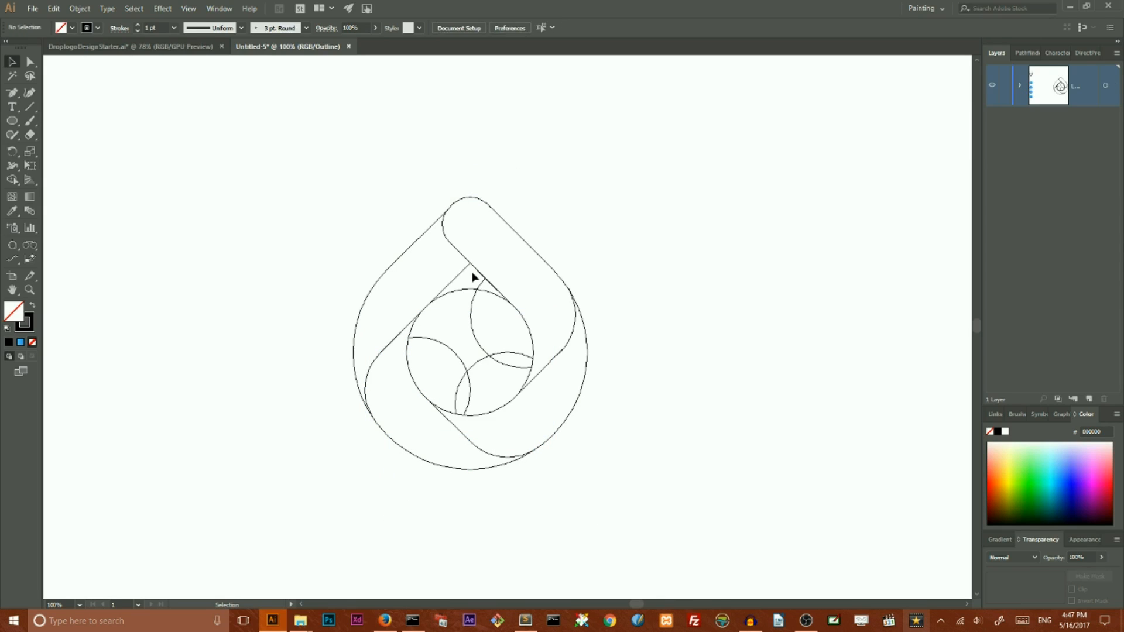
left_click(485, 401)
key("Delete")
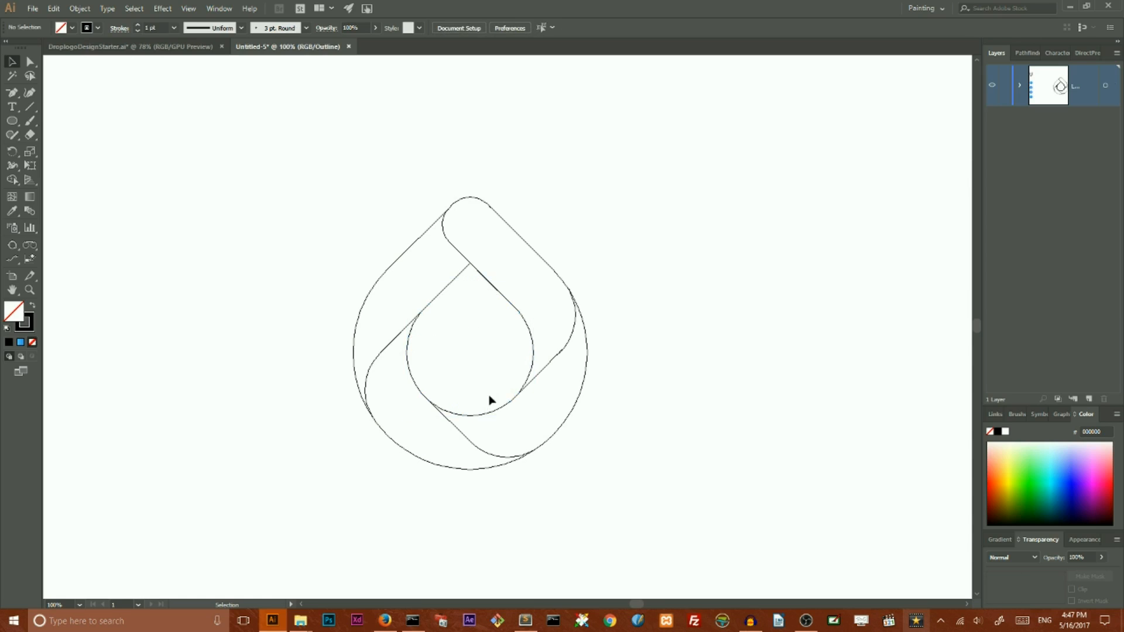
Expand the layer's contents, then select the four bands of the drop and move them clear of the leftover fragments.
left_click(1021, 86)
left_click(1021, 86)
left_click(1022, 86)
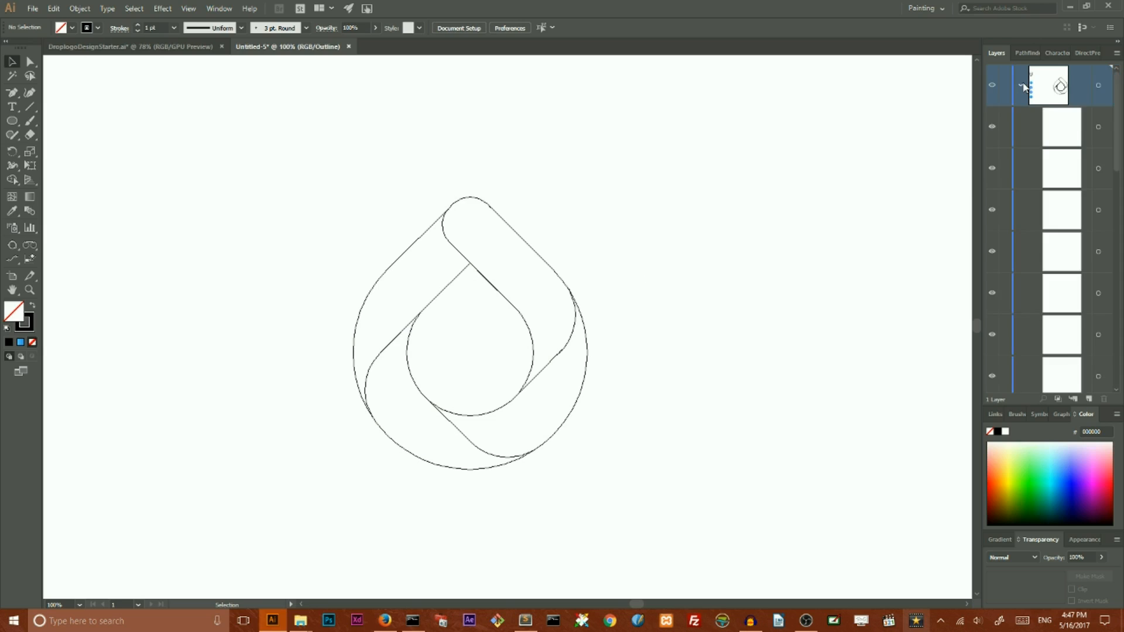
left_click(555, 272)
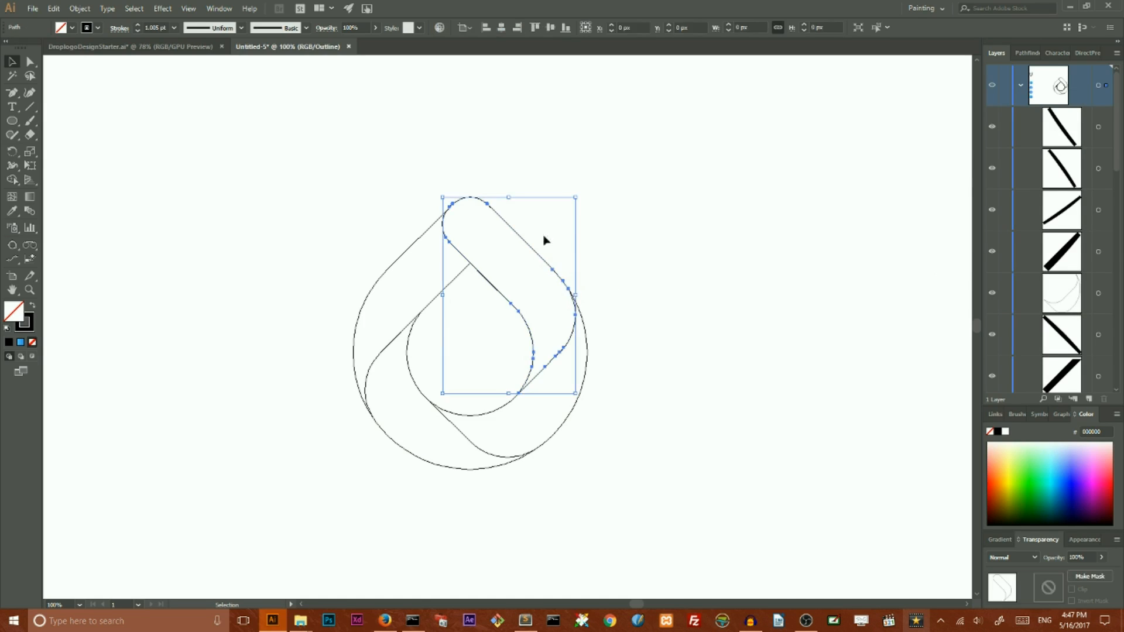
left_click(380, 278, "shift")
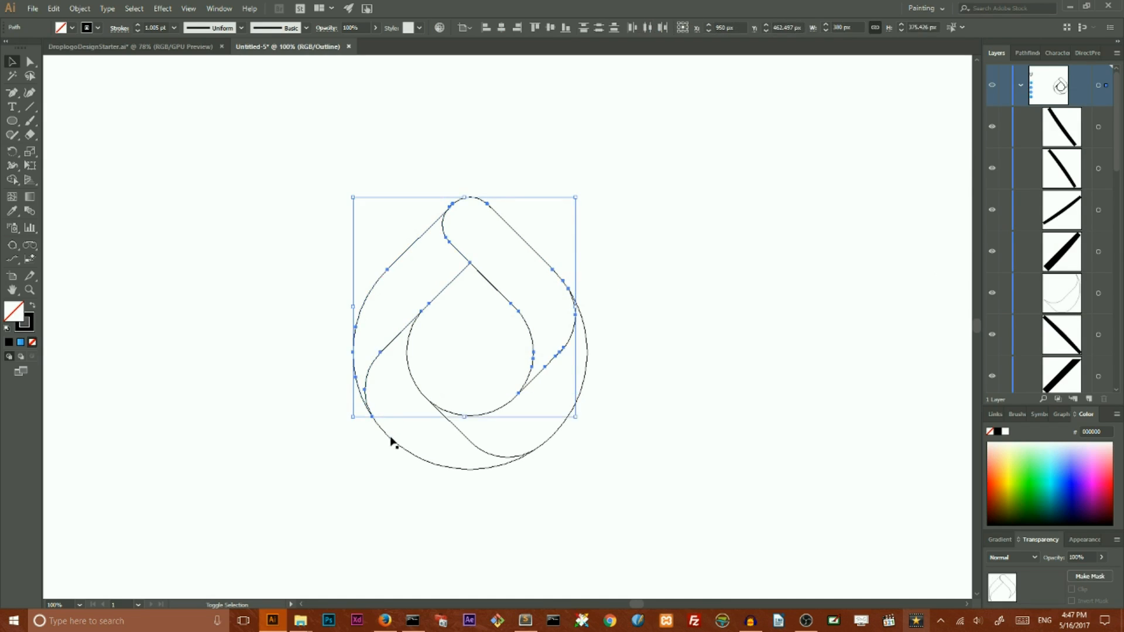
left_click(391, 443, "shift")
left_click(559, 436, "shift")
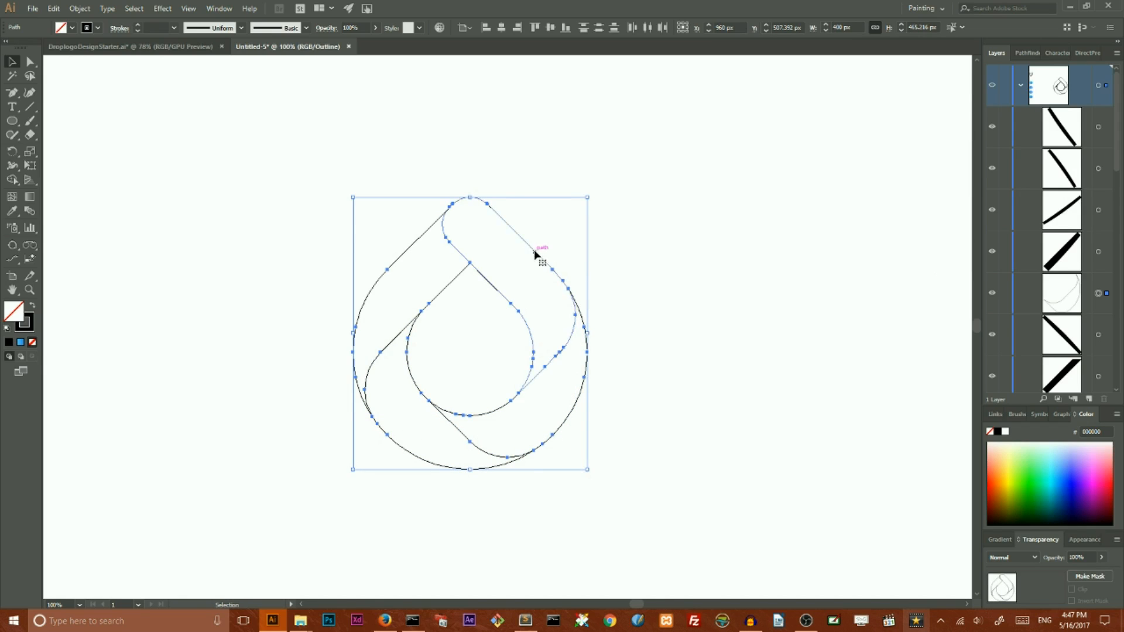
left_click_drag(536, 251, 847, 263)
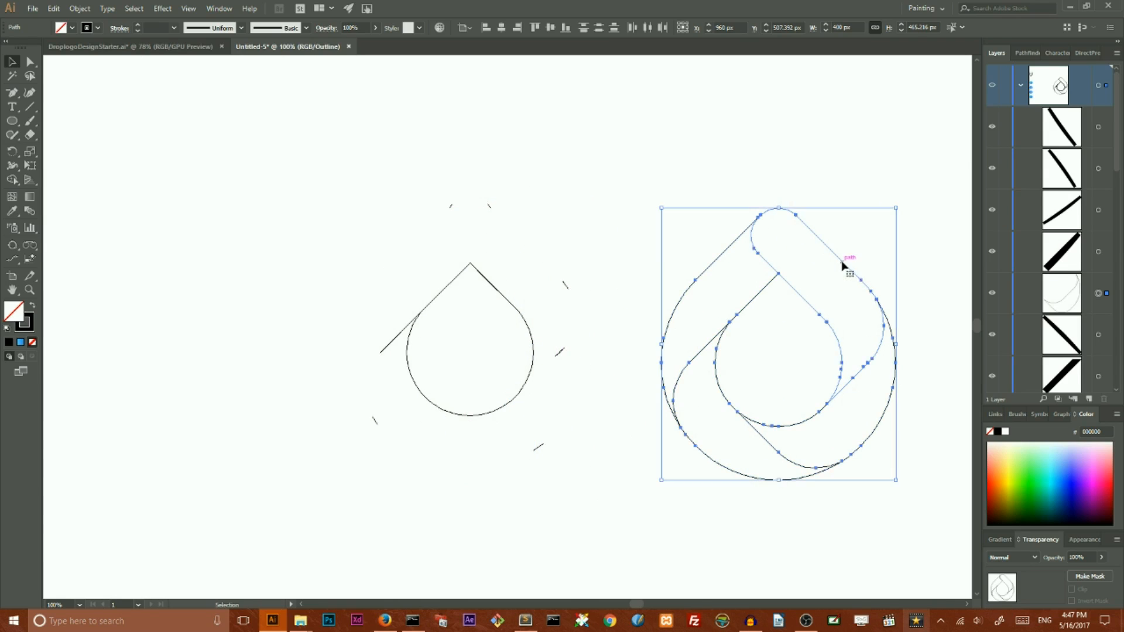
Delete all the leftover fragments and move the four-band drop back to the middle of the artboard.
left_click_drag(286, 120, 609, 523)
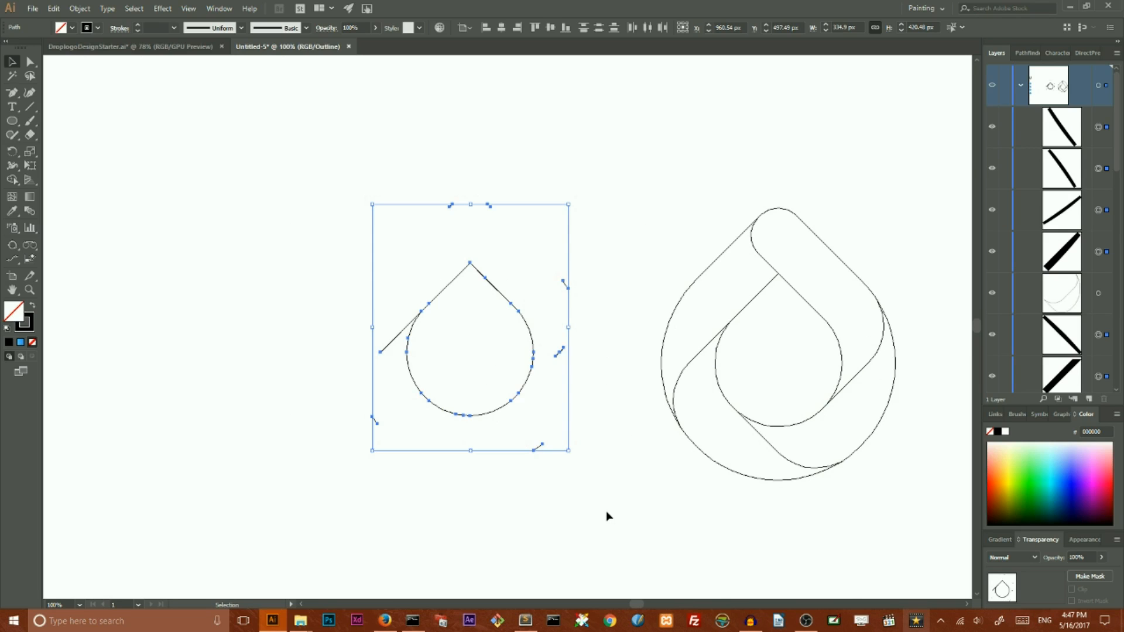
key("Delete")
left_click_drag(539, 186, 907, 533)
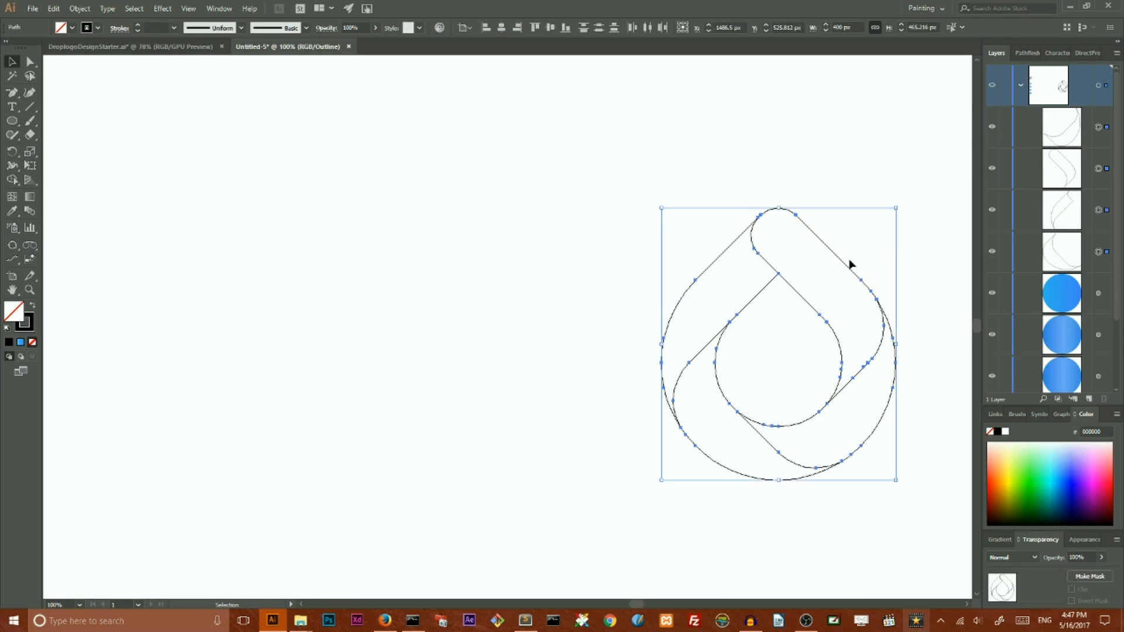
left_click_drag(813, 257, 519, 251)
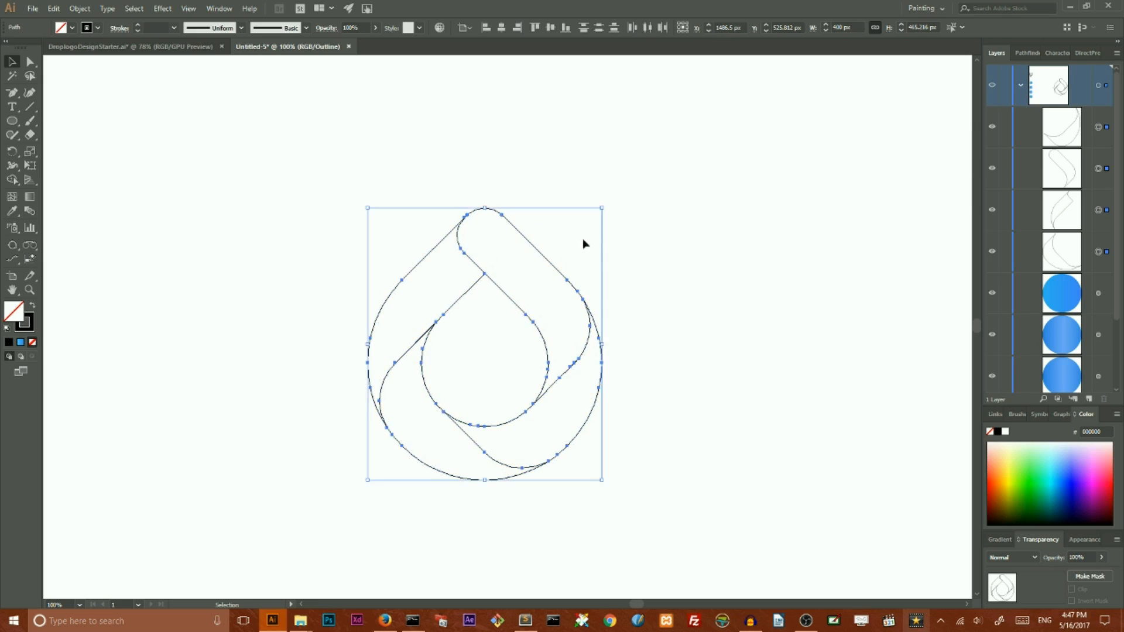
left_click(646, 211)
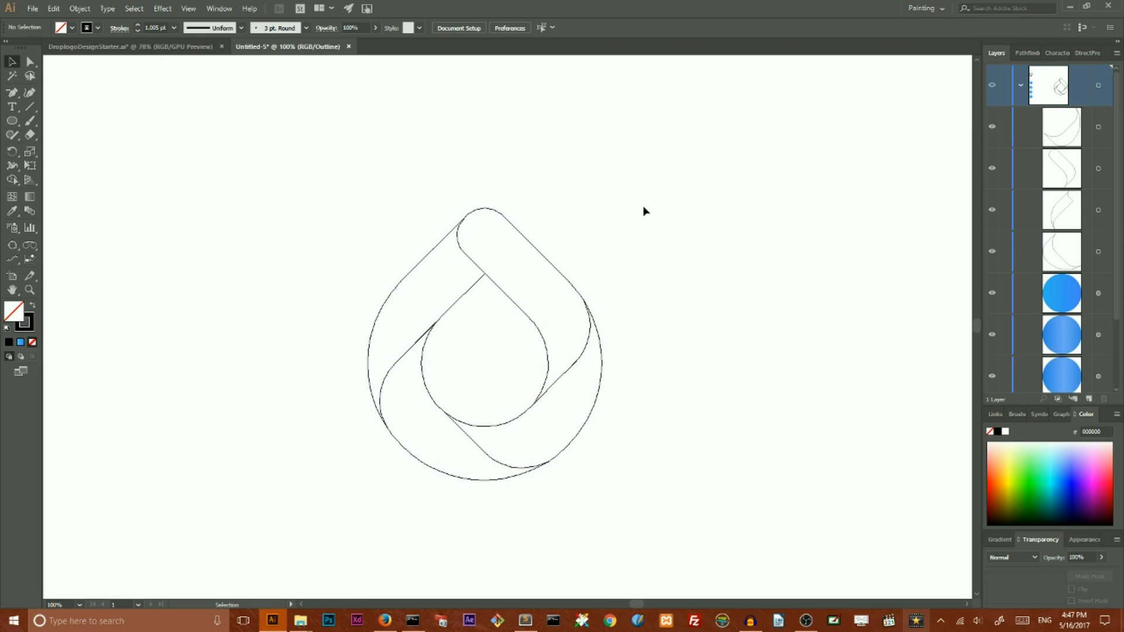
Show the rulers and switch the artwork from outline to preview mode.
key("a")
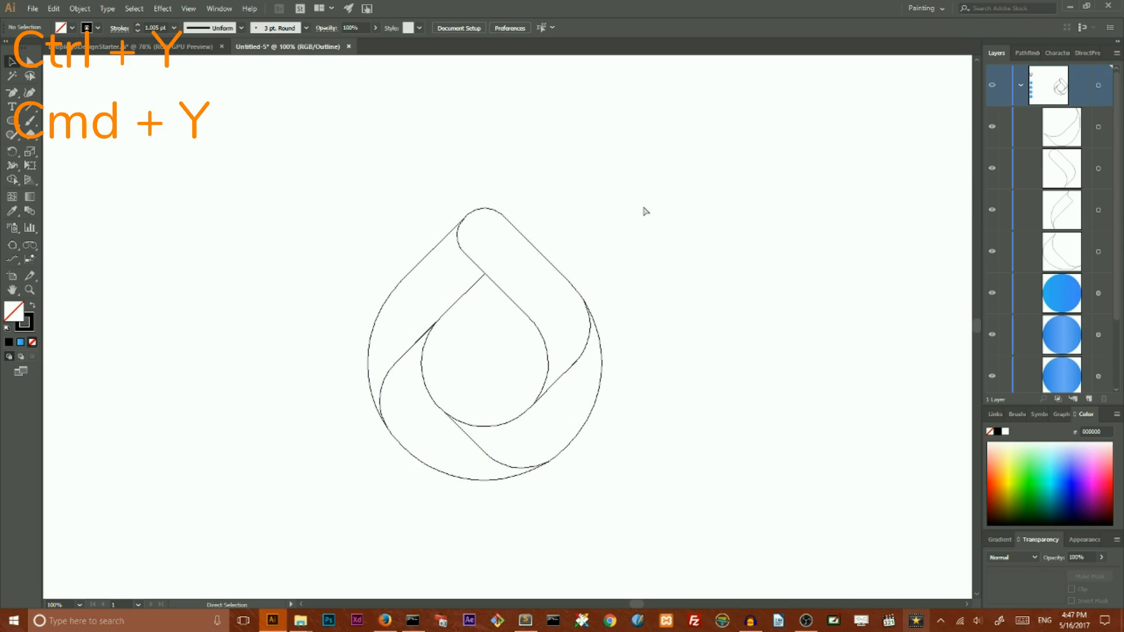
key("ctrl+r")
key("ctrl+y")
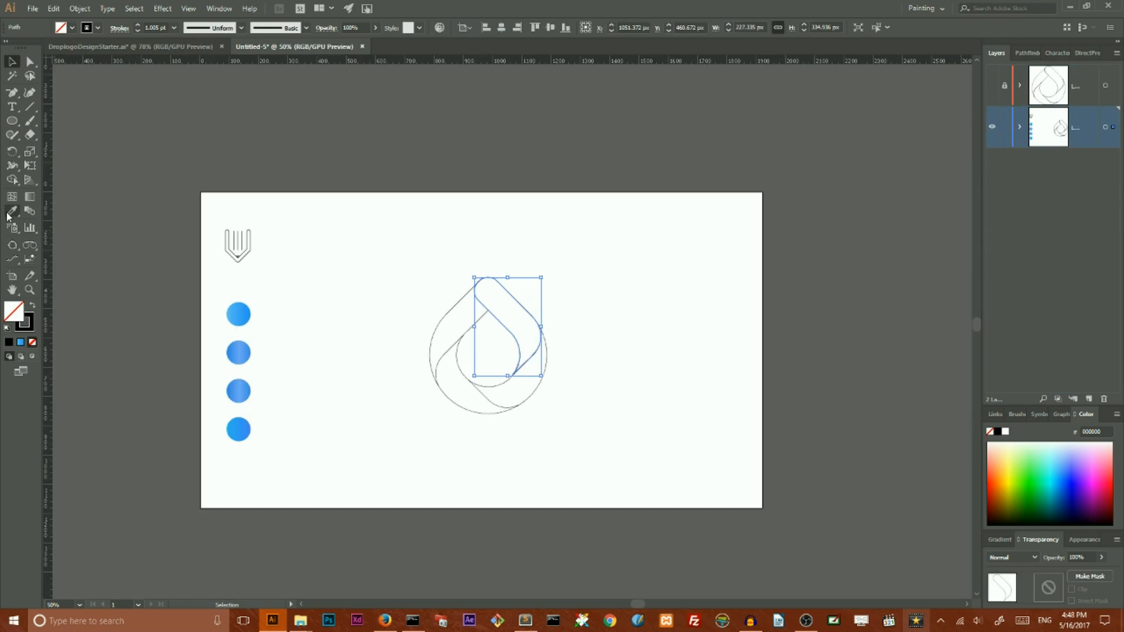
Fill the drop's upper-right band with the gradient sampled from the topmost blue circle and display its gradient settings.
left_click(239, 314)
left_click(12, 61)
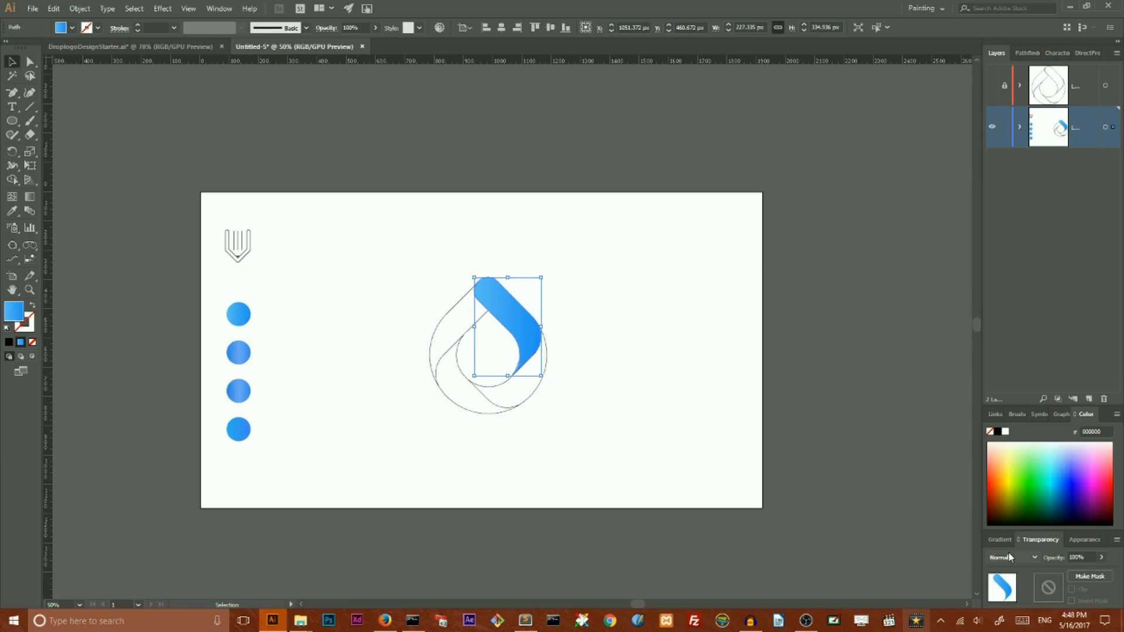
left_click(997, 540)
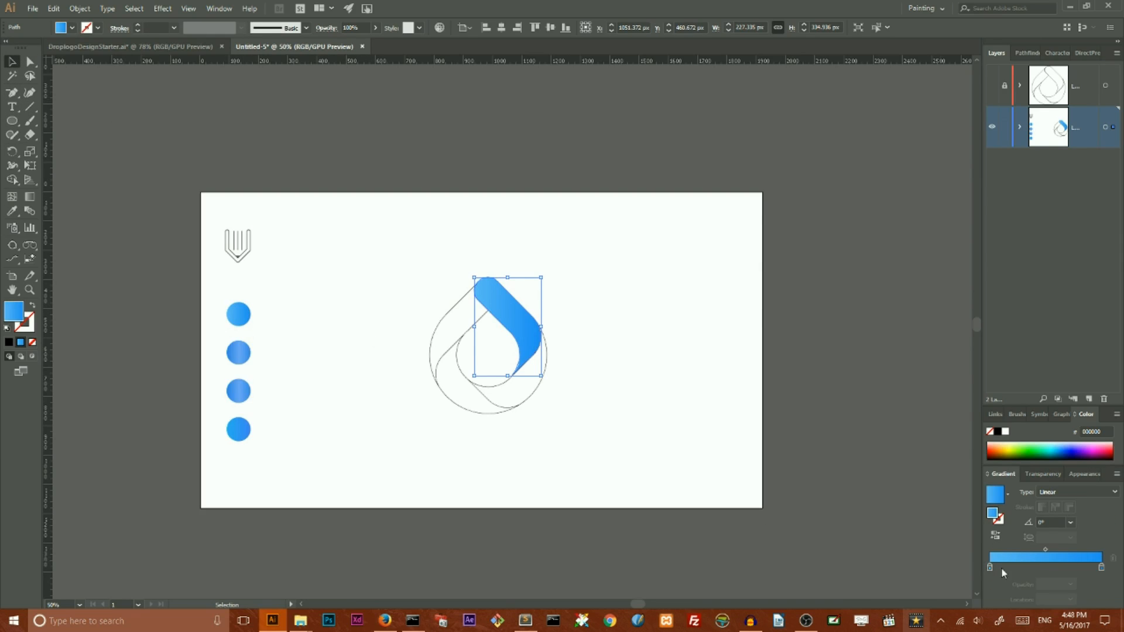
Fill the drop's upper-left band with the gradient sampled from the lowest blue circle and deselect it.
left_click(452, 316)
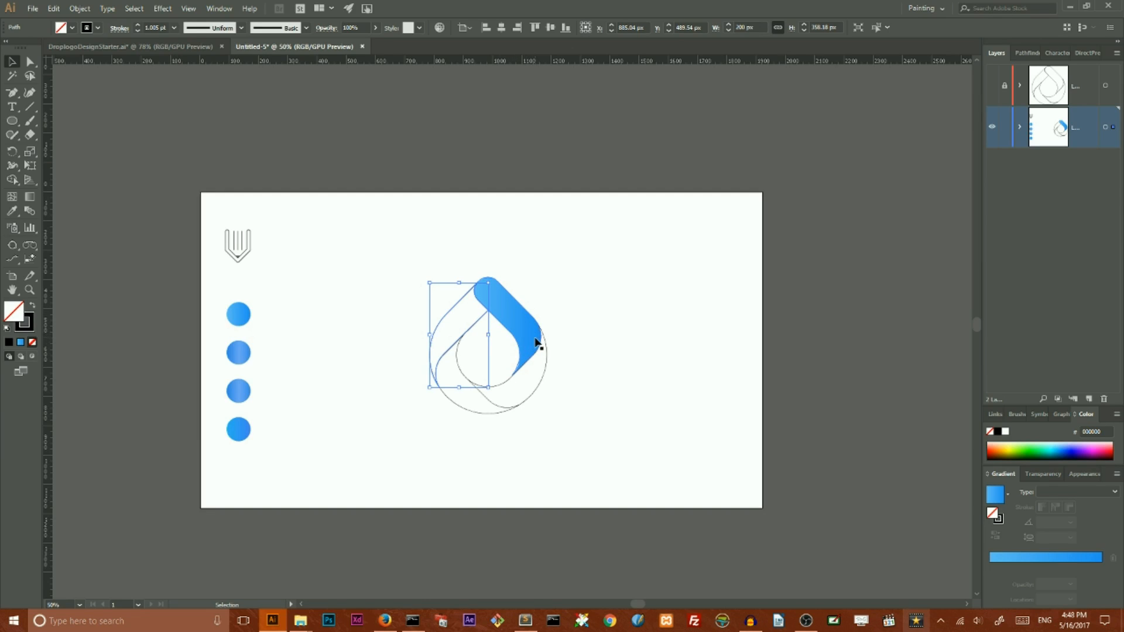
key("i")
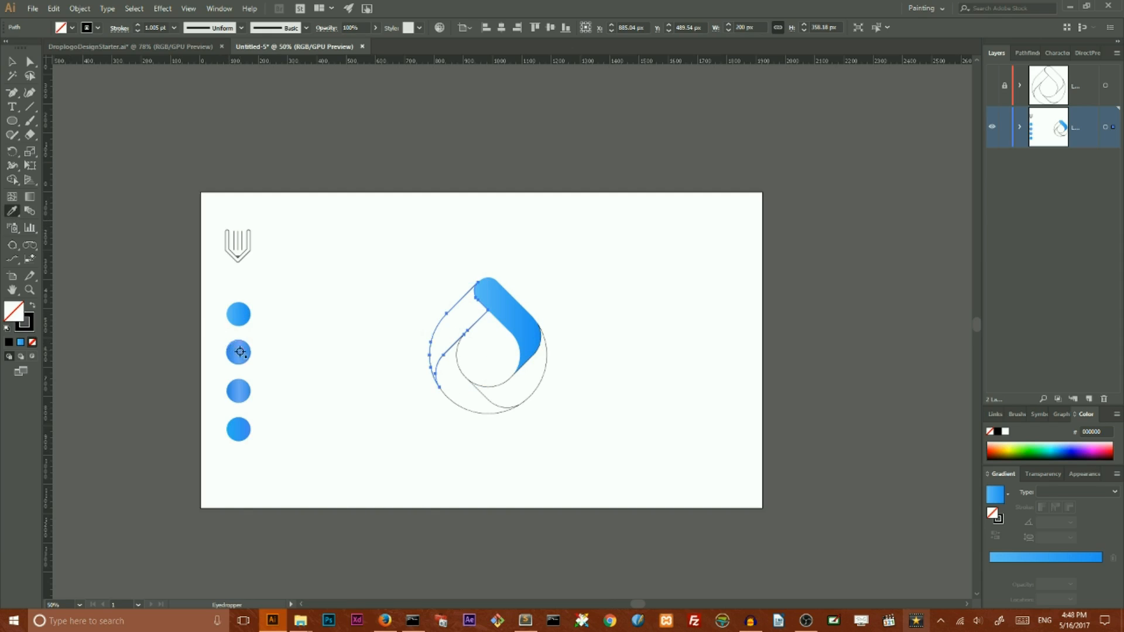
left_click(237, 427)
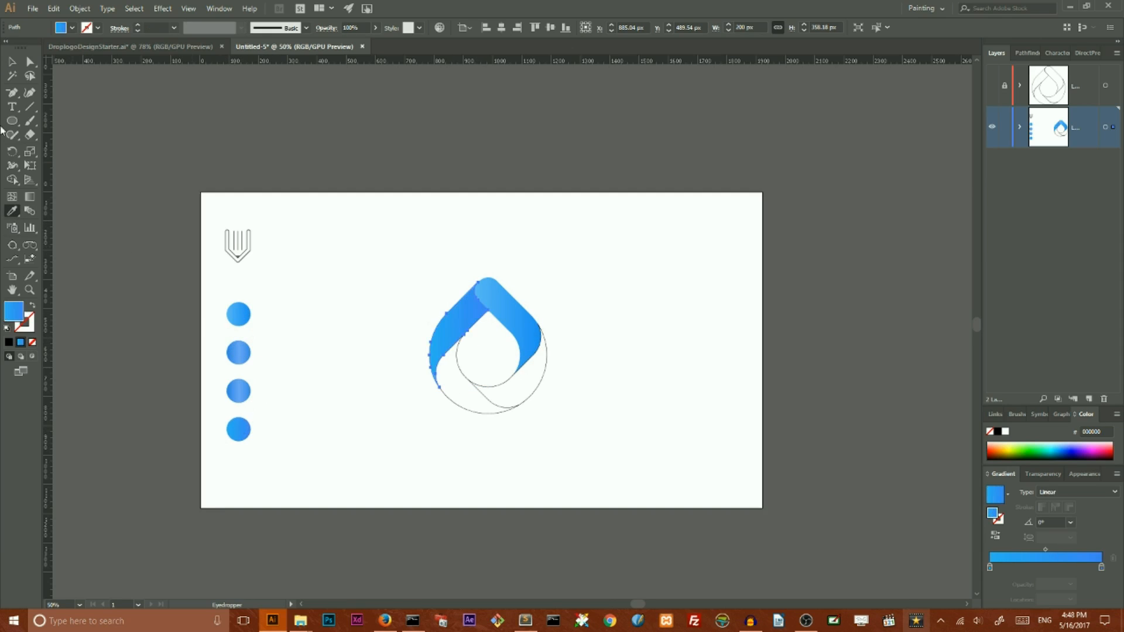
left_click(12, 61)
left_click(406, 435)
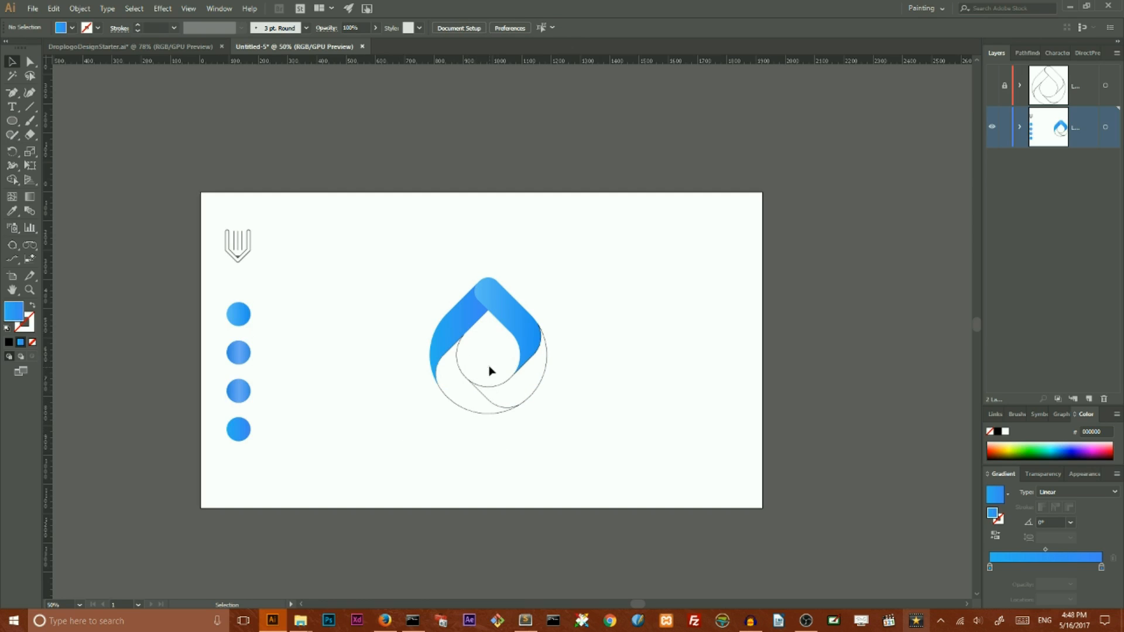
Fill the drop's lower-right band with the gradient sampled from the second blue circle from the top and deselect it.
left_click(483, 407)
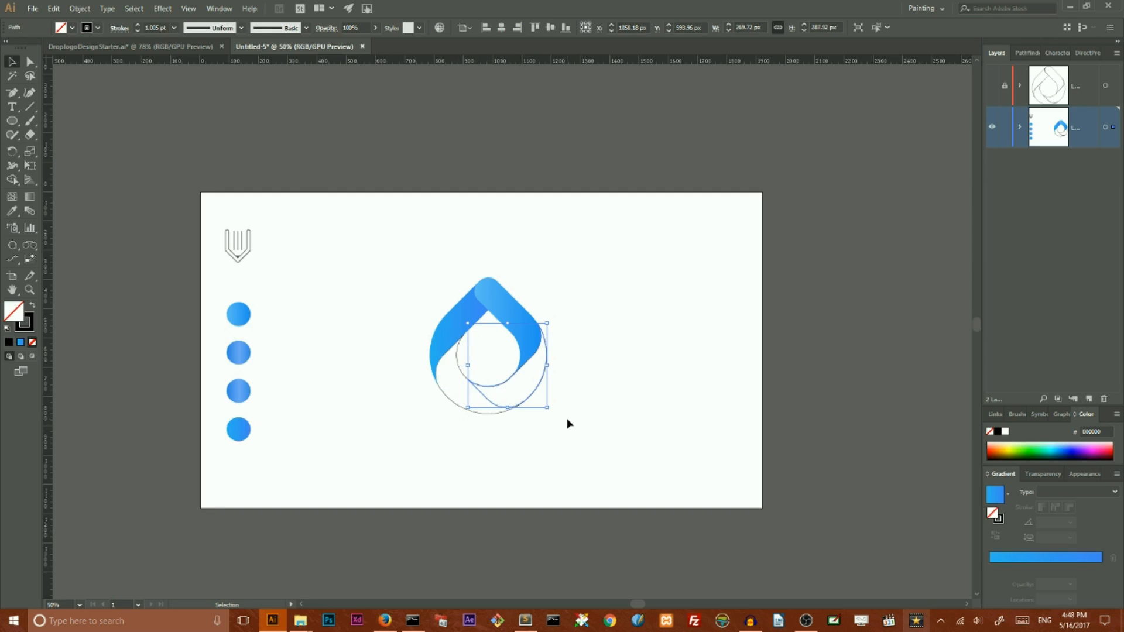
left_click(11, 211)
left_click(238, 353)
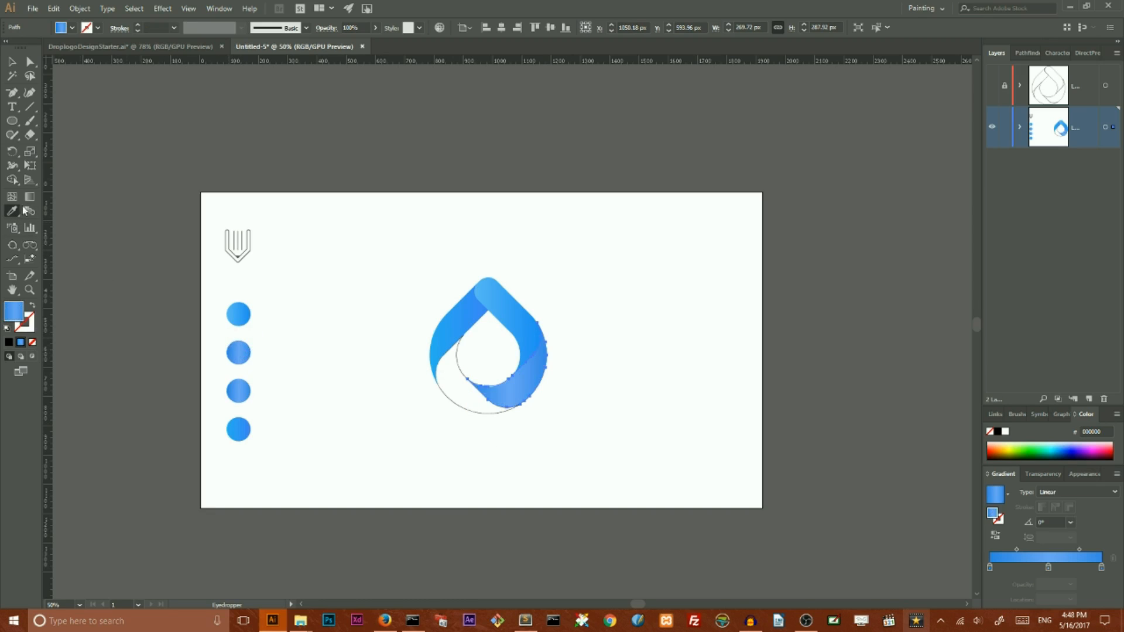
left_click(13, 61)
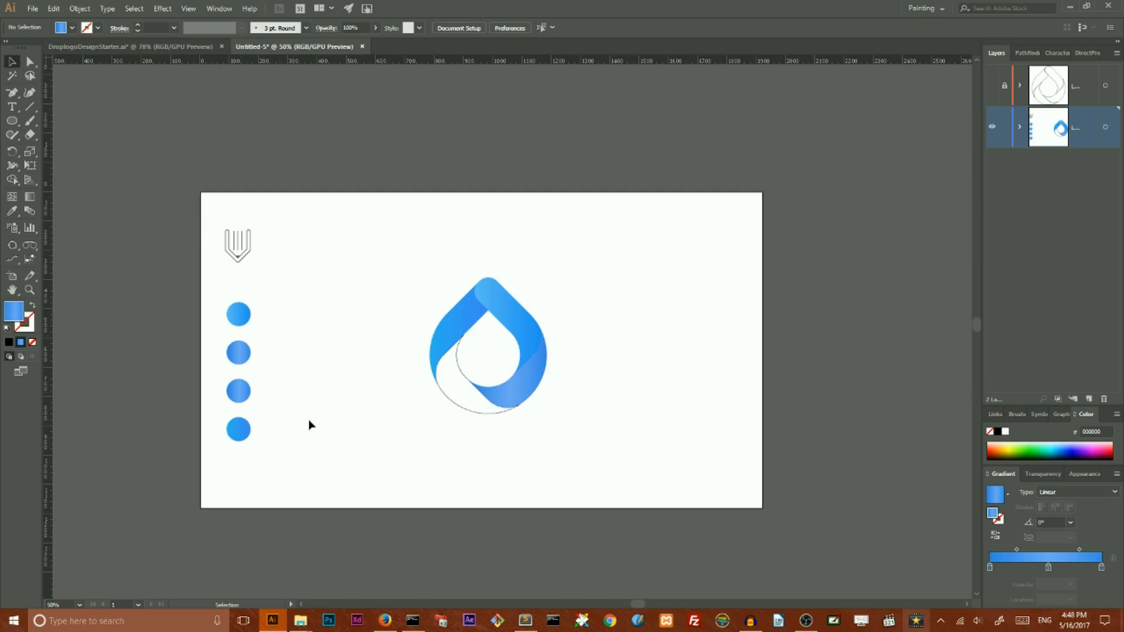
Fill the drop's lower-left band with the gradient sampled from the third blue circle from the top and deselect it.
scroll(902, 524, "down", 2)
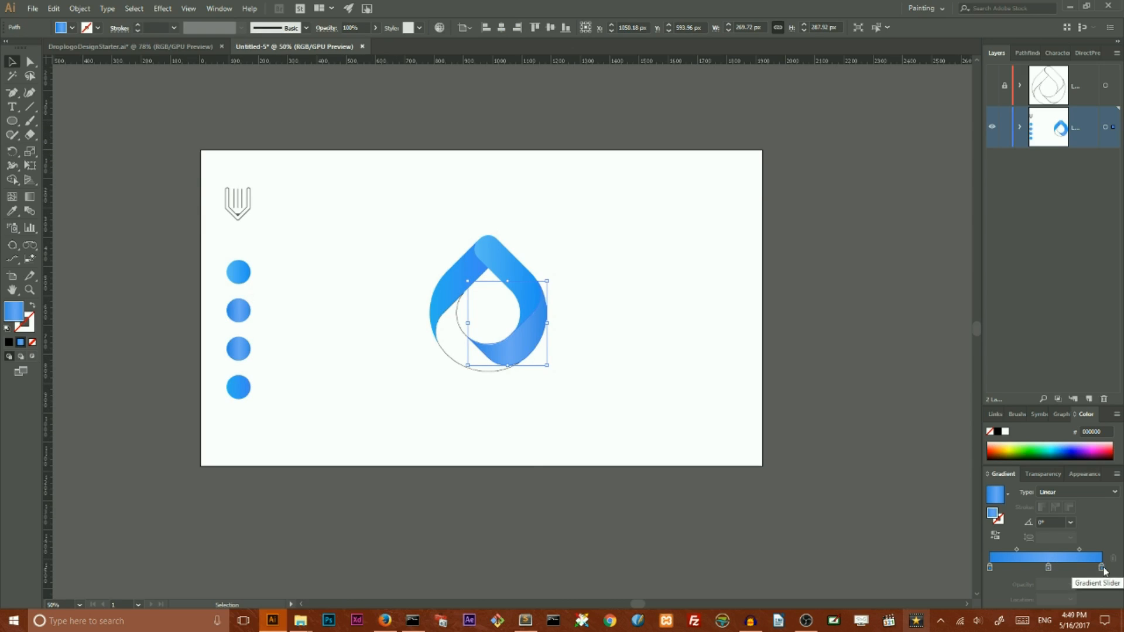
left_click(459, 363)
left_click(460, 368)
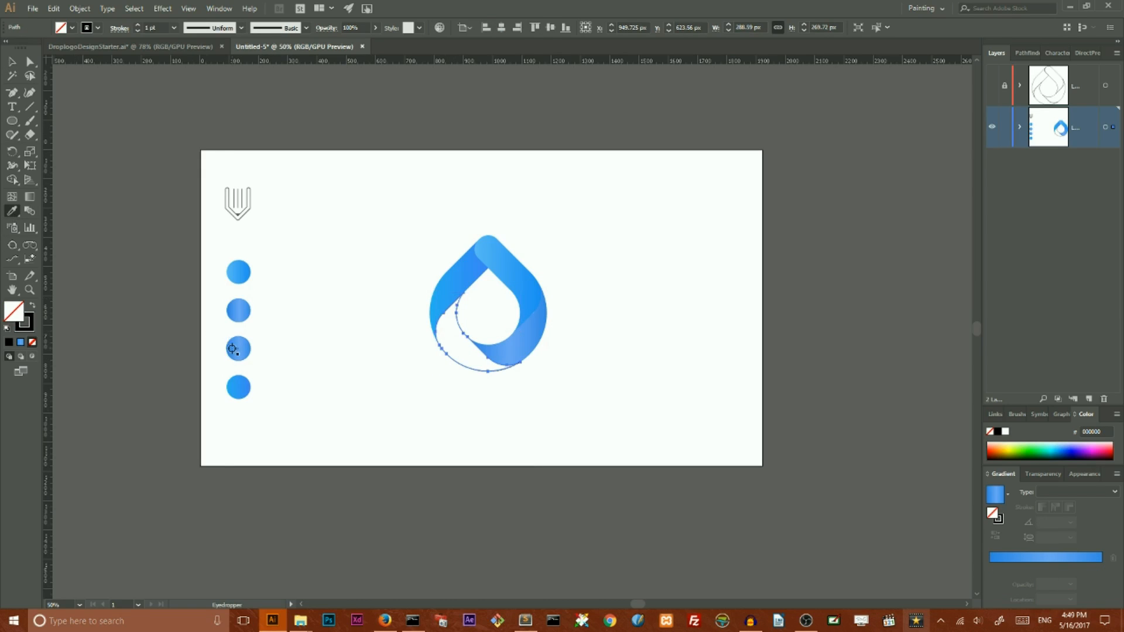
left_click(237, 349)
left_click(14, 63)
left_click(392, 324)
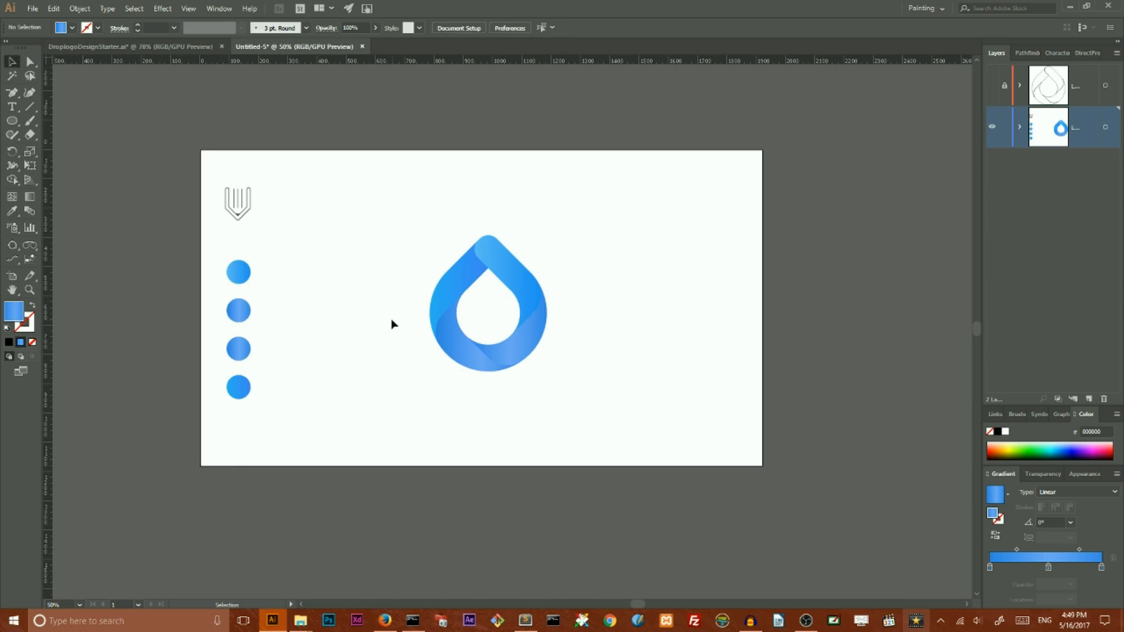
Try redirecting the upper-left band's gradient diagonally from the drop's tip down to its outer left edge, at about -125.8°.
left_click(436, 302)
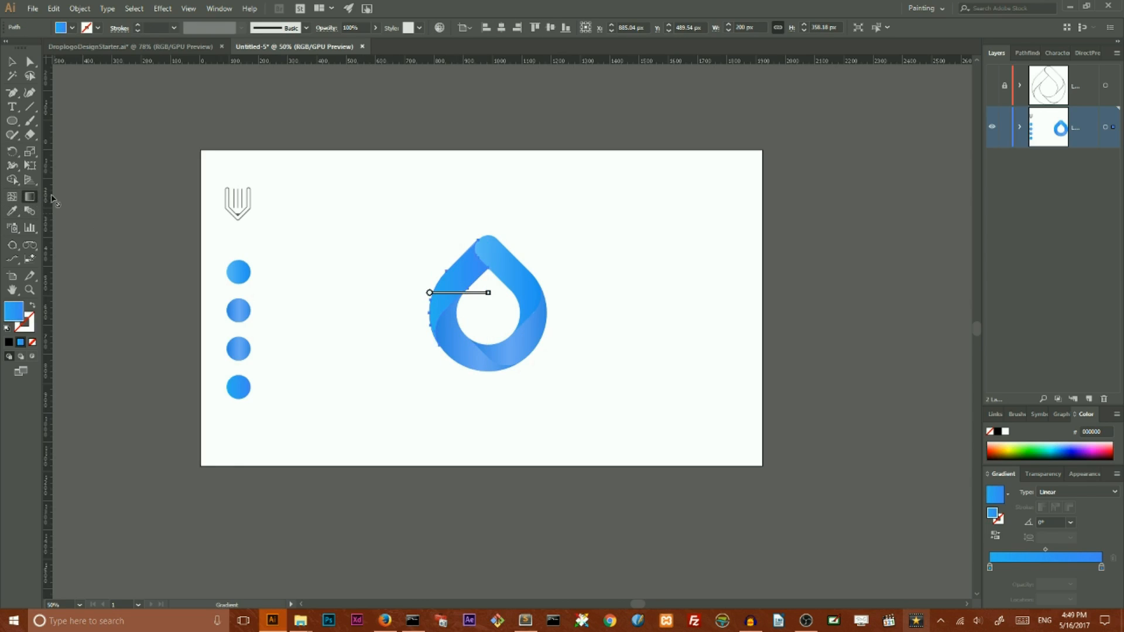
left_click_drag(477, 251, 431, 323)
left_click(12, 62)
left_click(381, 266)
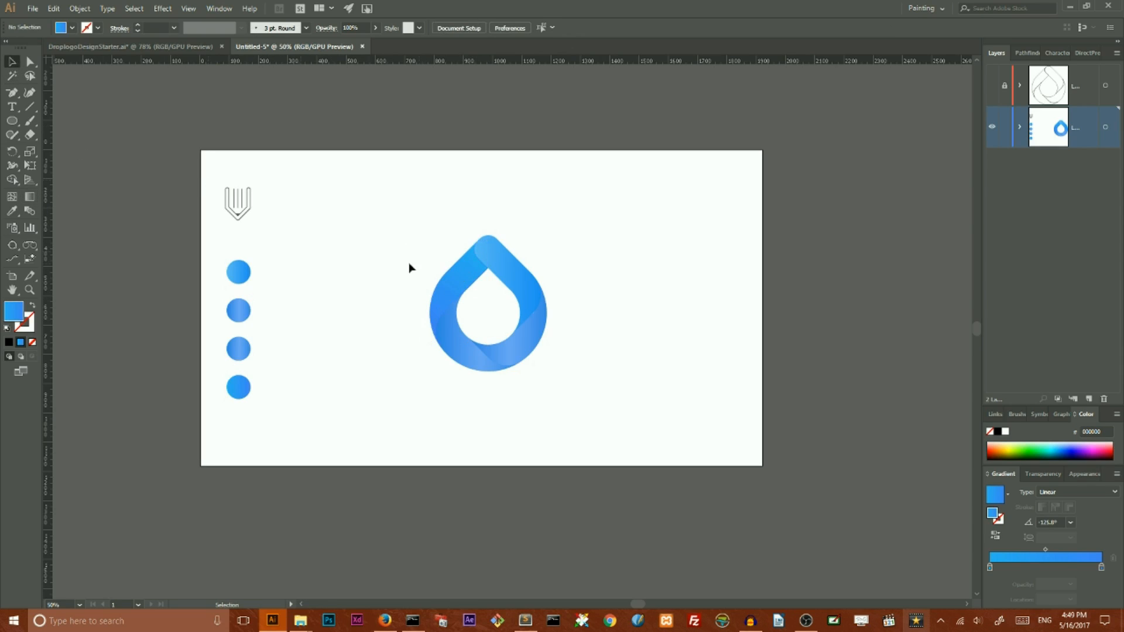
Redirect the upper-right band's gradient diagonally from the drop's tip down along the band, at about -50.8°.
left_click(515, 266)
key("g")
left_click_drag(479, 237, 534, 306)
key("v")
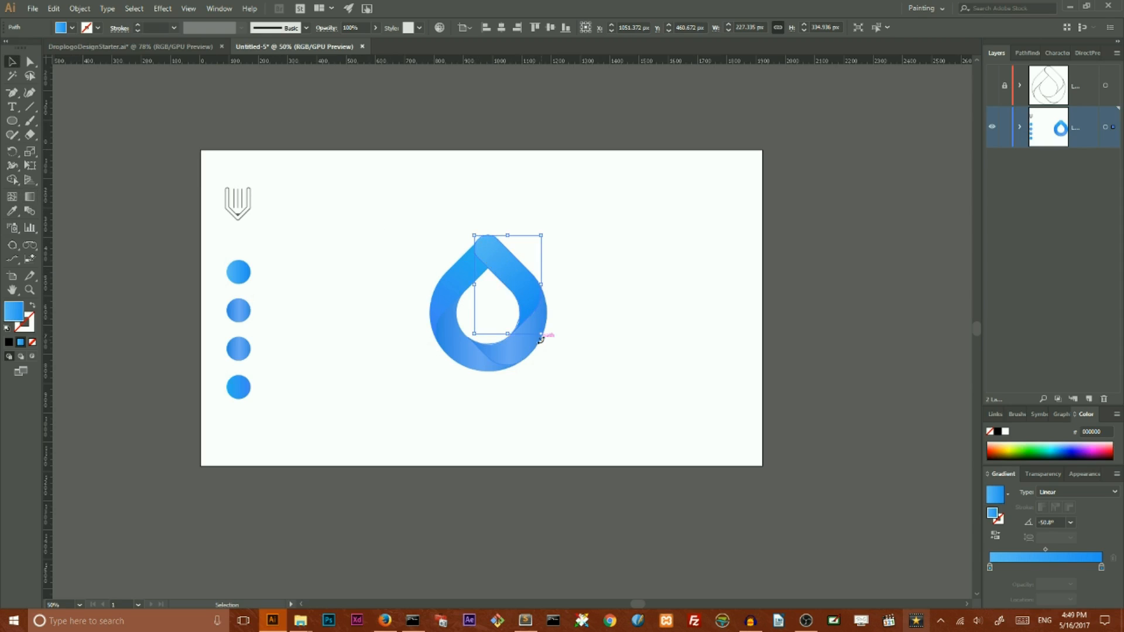
Redirect the lower-right band's gradient diagonally from its upper end down to the bottom of the drop and deselect it.
left_click(539, 341)
left_click(29, 196)
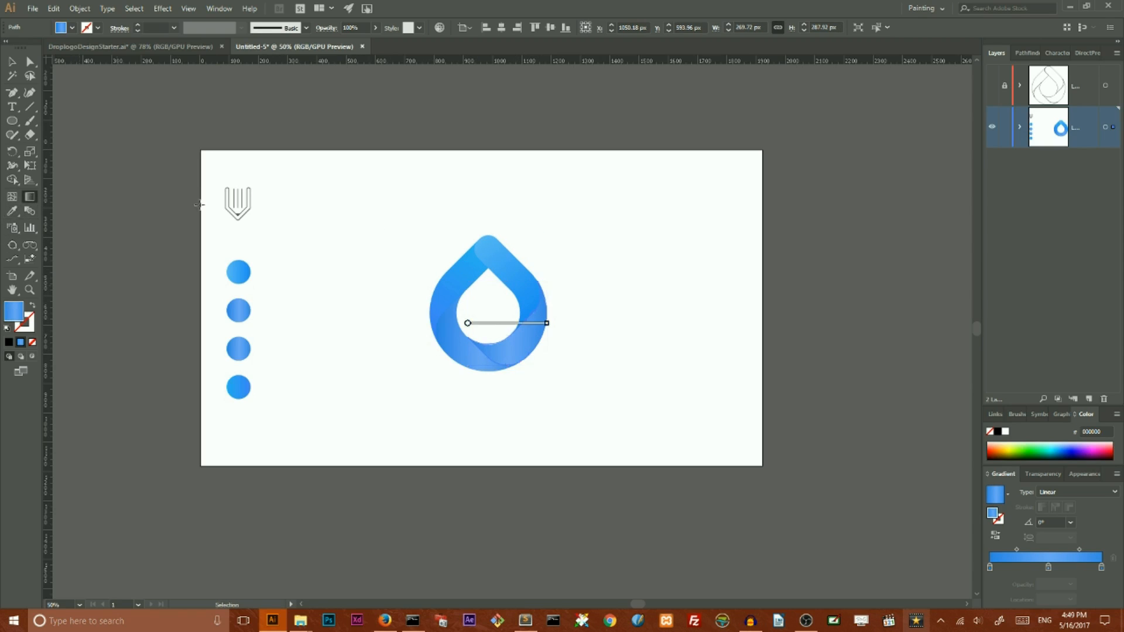
mouse_move(533, 294)
left_mouse_down()
mouse_move(501, 377)
mouse_move(486, 365)
left_mouse_up()
left_click(12, 60)
left_click(243, 293)
Redirect the lower-left band's gradient diagonally from its upper end down to the bottom of the drop, at about -57.2°.
left_click(457, 356)
key("g")
left_click_drag(446, 301, 490, 370)
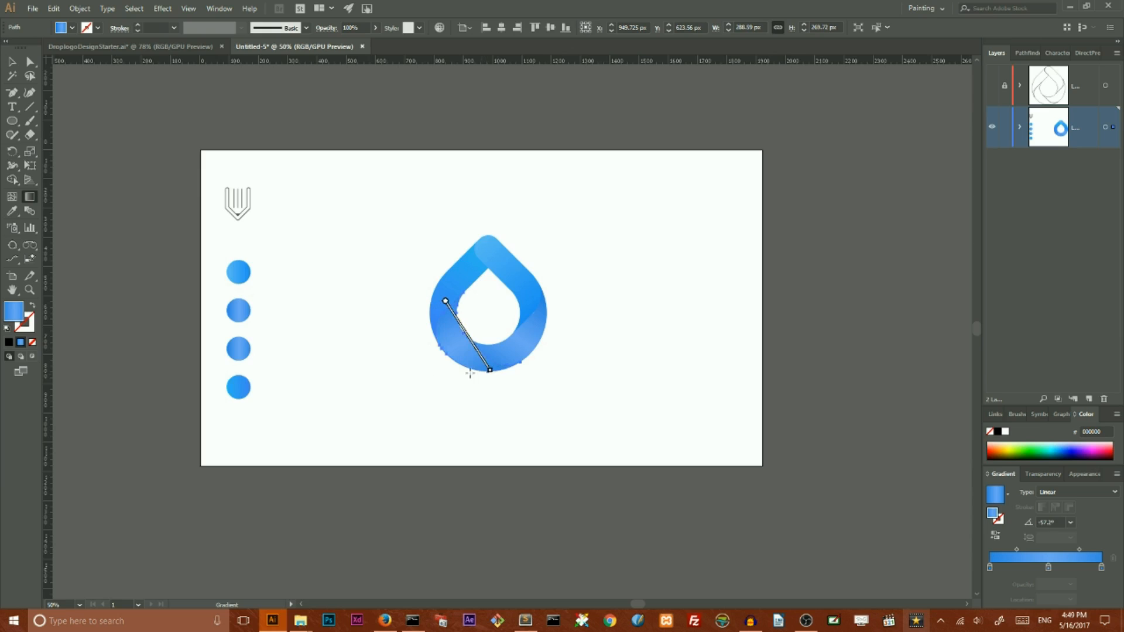
left_click(11, 61)
left_click(126, 166)
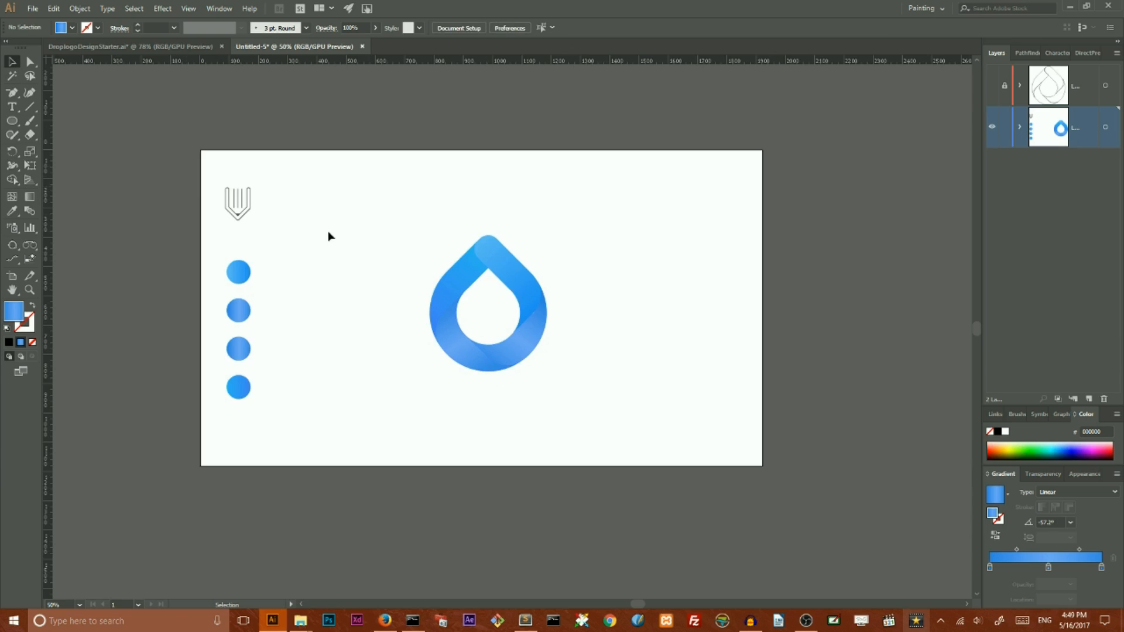
Redraw the upper-left band's gradient almost horizontally from its outer edge toward the drop's center, at about -4.3°.
left_click(459, 288)
key("g")
left_click_drag(438, 291, 478, 294)
left_click(12, 62)
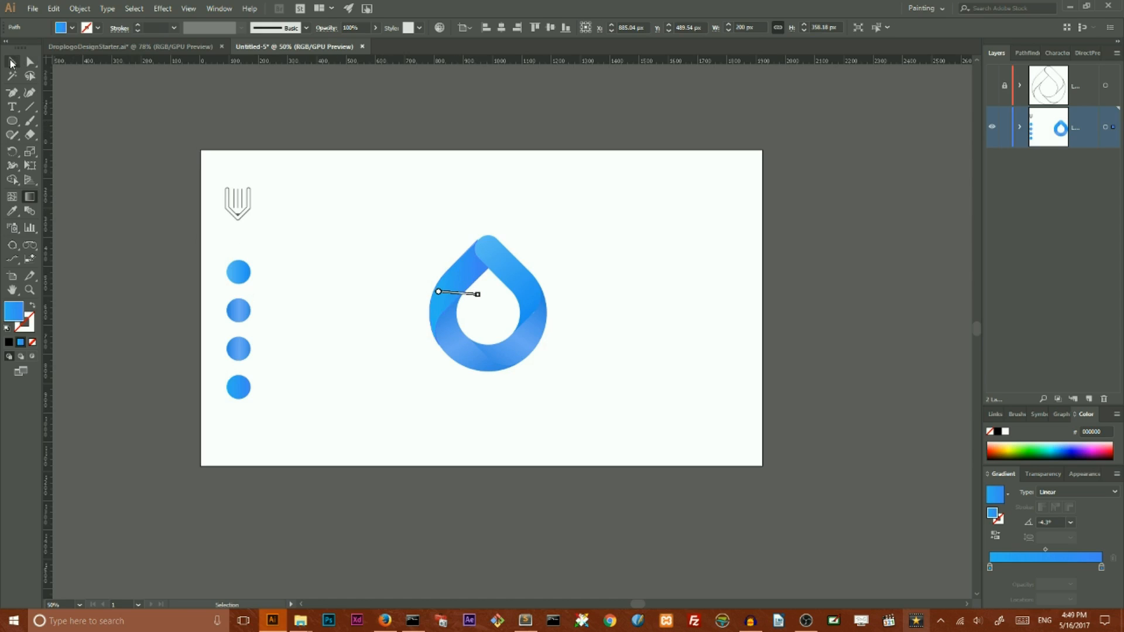
left_click(294, 210)
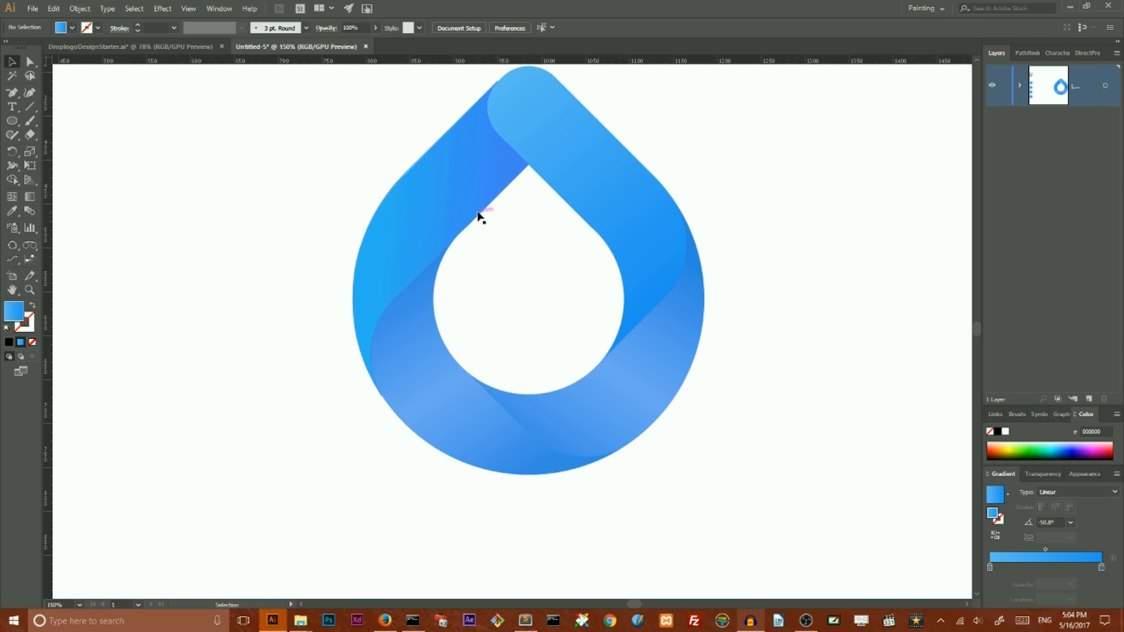
Remove the surplus anchor point on the upper-left band's inner edge, where the straight side begins to curve.
left_click(437, 156)
scroll(282, 256, "up", 1)
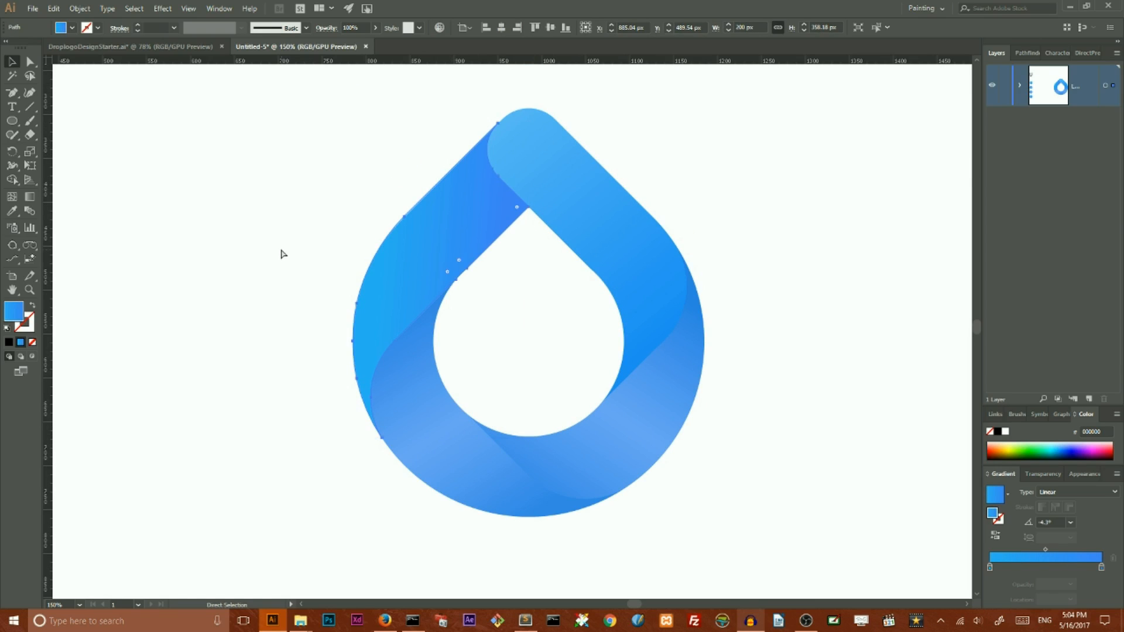
key("ctrl+plus")
key("ctrl+plus")
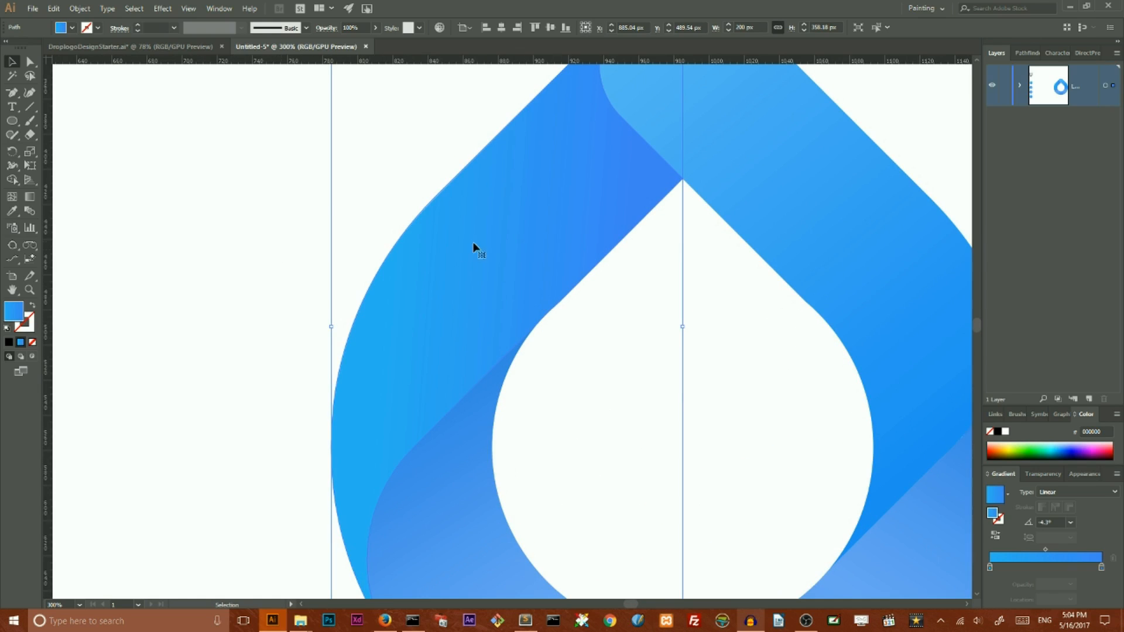
left_click(13, 92)
left_click(52, 121)
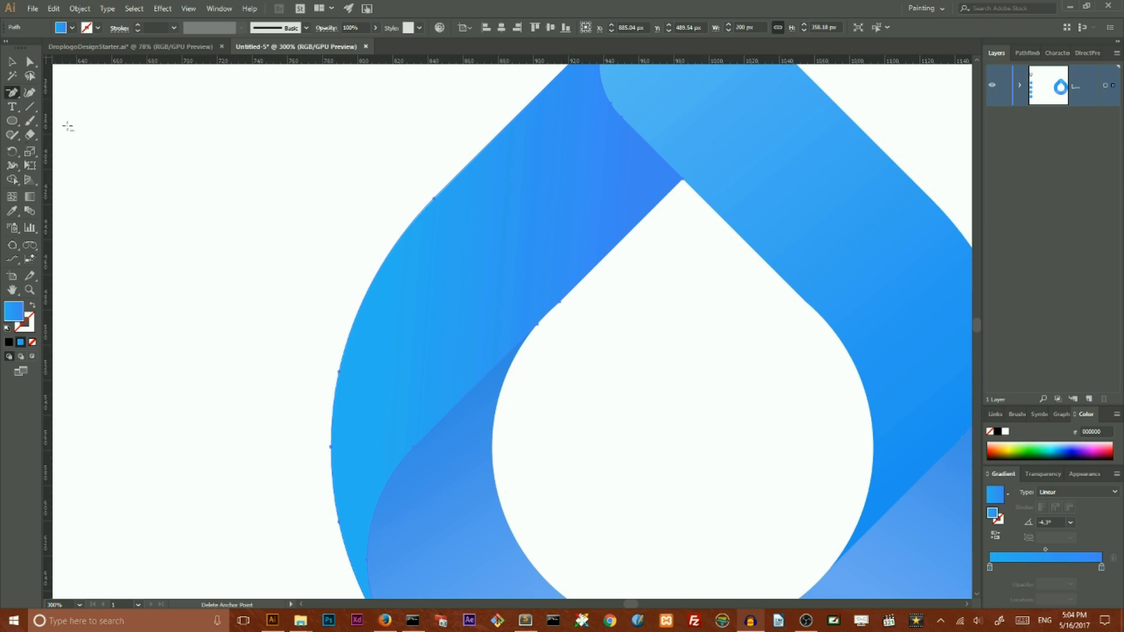
left_click(561, 300)
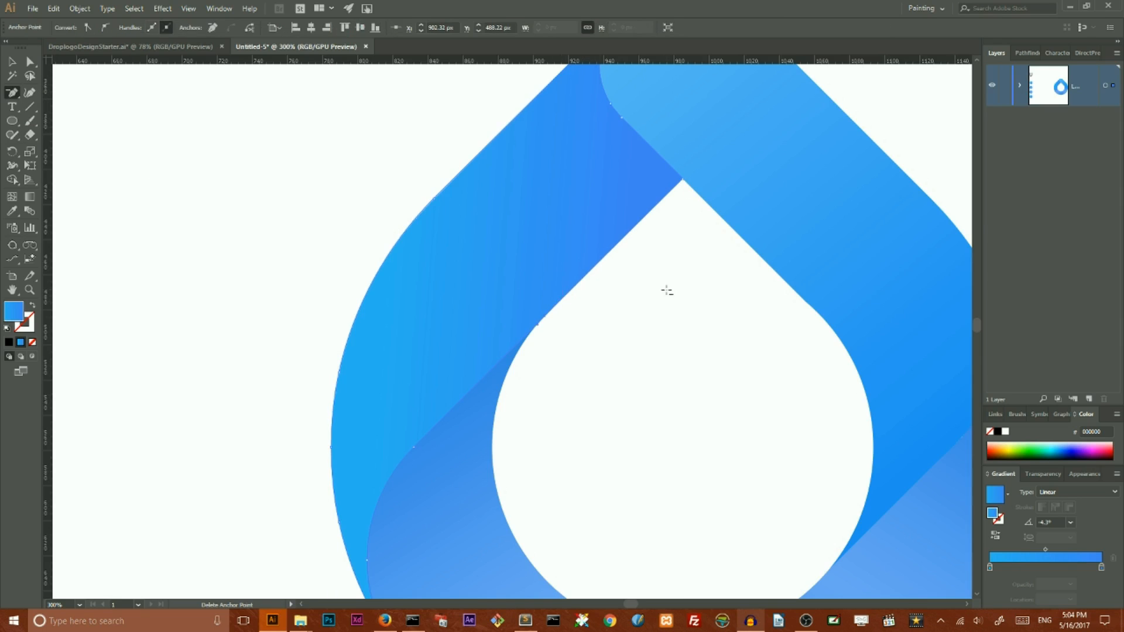
Remove the matching surplus anchor point on the upper-right band's inner edge and deselect the band.
left_click(784, 269, "ctrl")
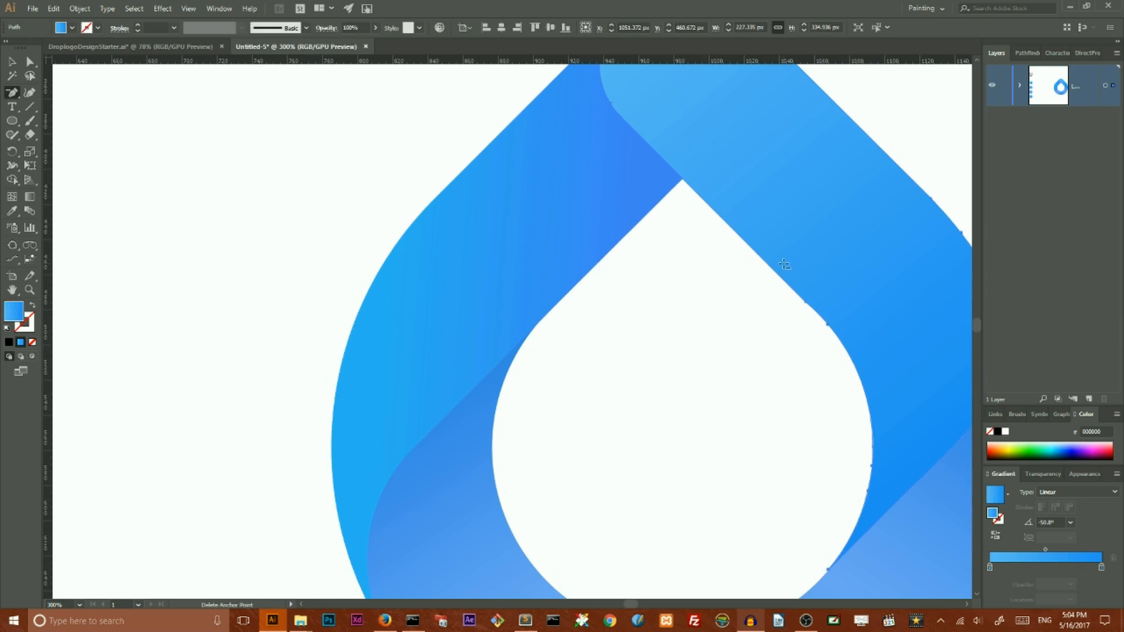
left_click(806, 301)
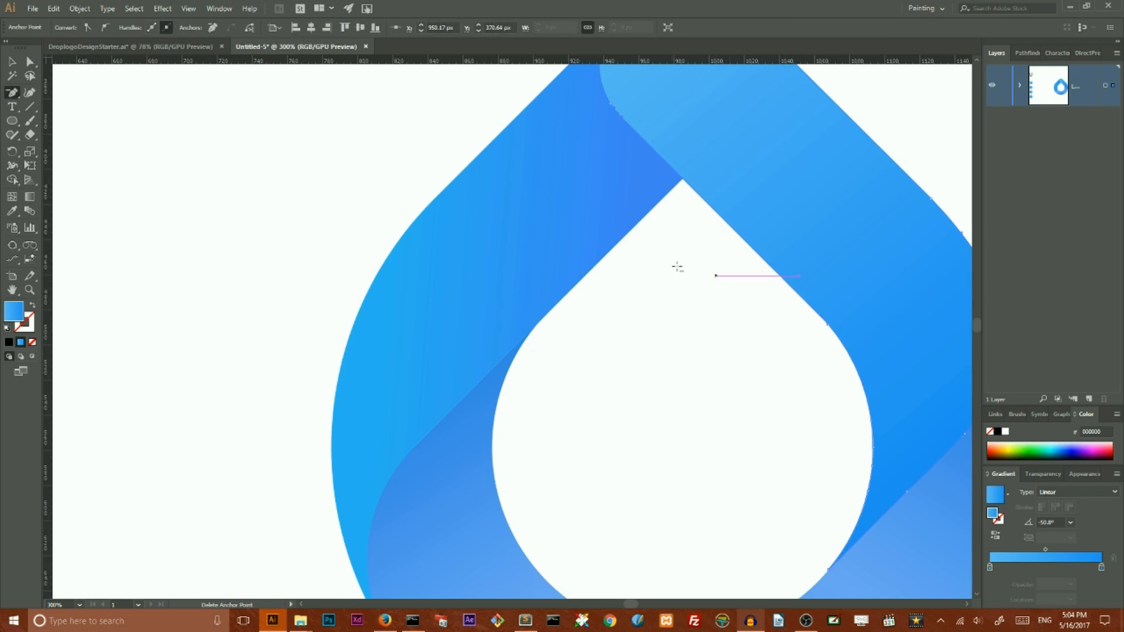
left_click(10, 62)
left_click(234, 158)
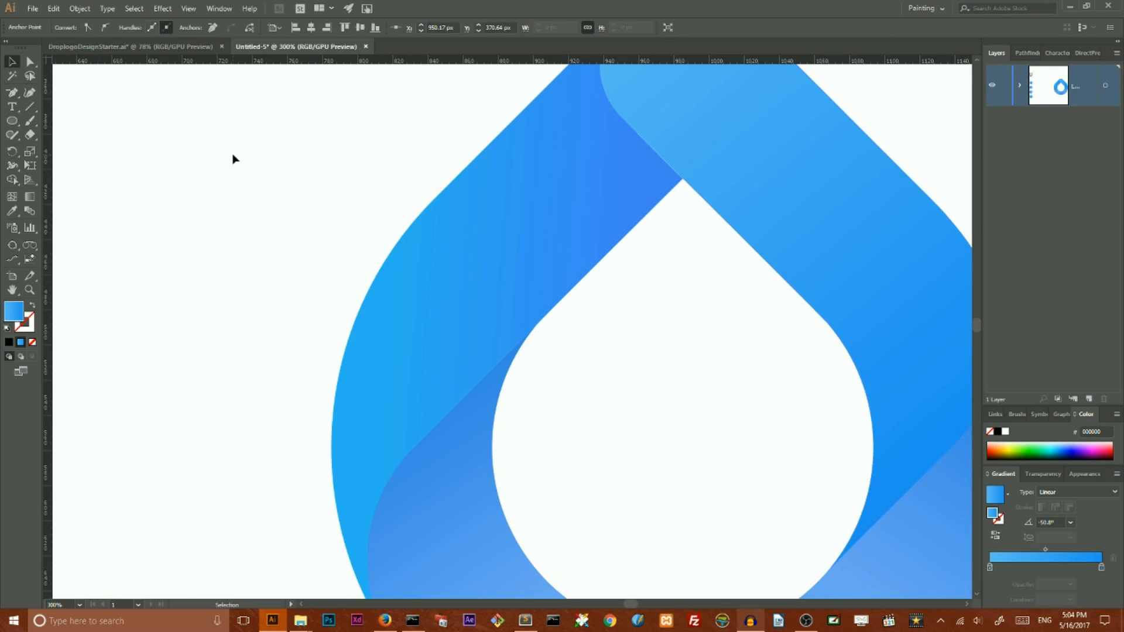
Add a new layer, place an in-place copy of the four drop bands on it, and lock the original layer.
key("ctrl+minus")
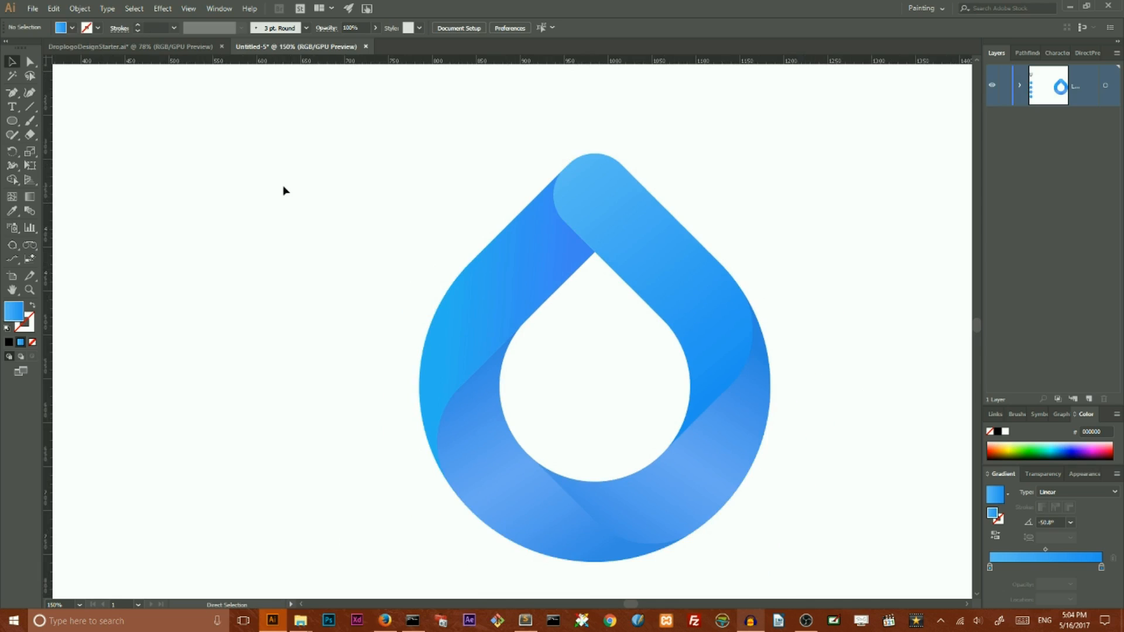
scroll(287, 190, "down", 2)
left_click_drag(336, 112, 815, 509)
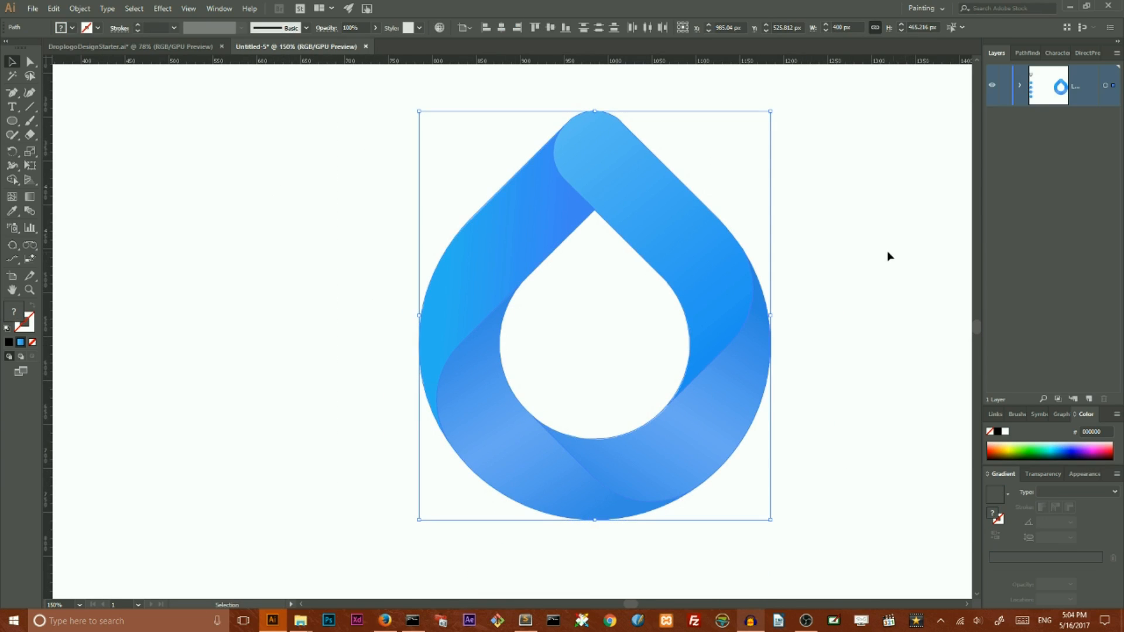
left_click(1090, 399)
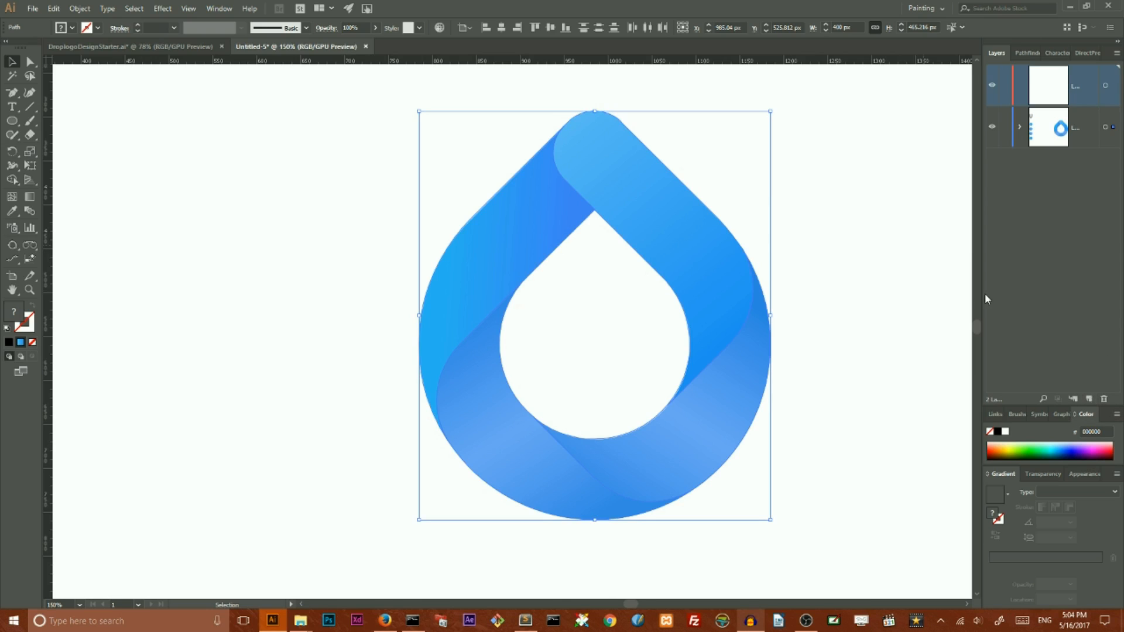
key("a")
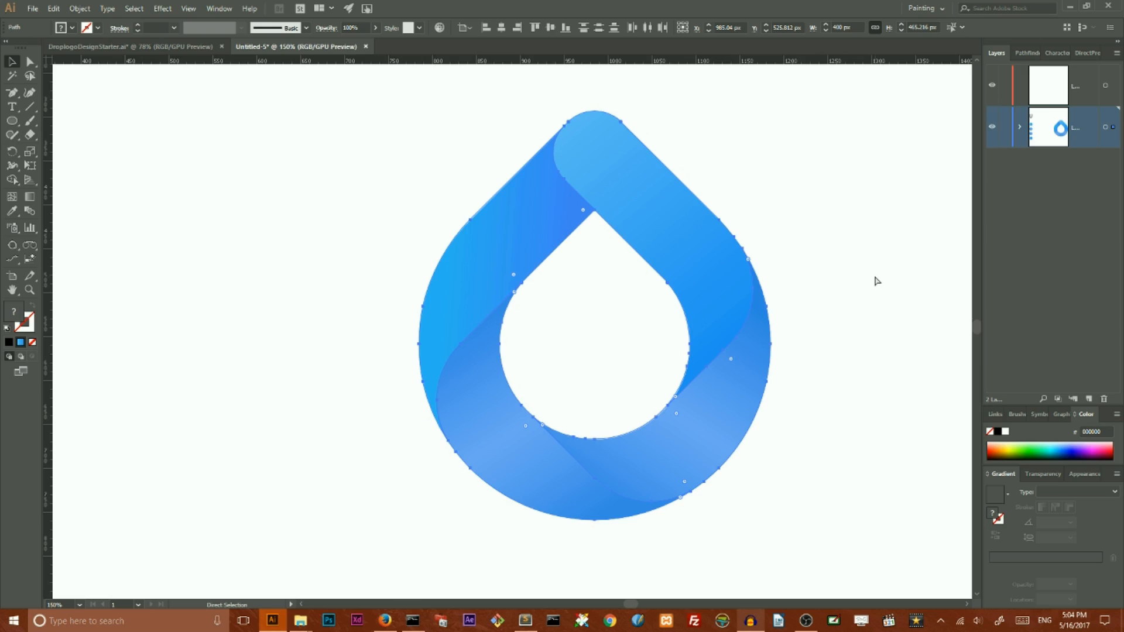
key("v")
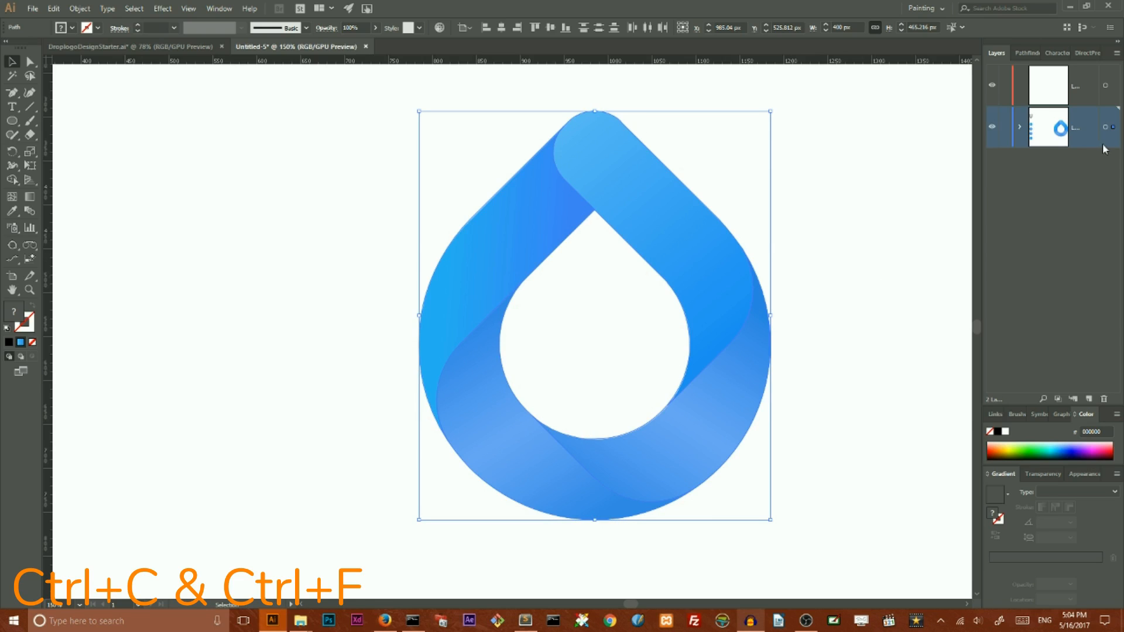
left_click_drag(1113, 128, 1114, 98)
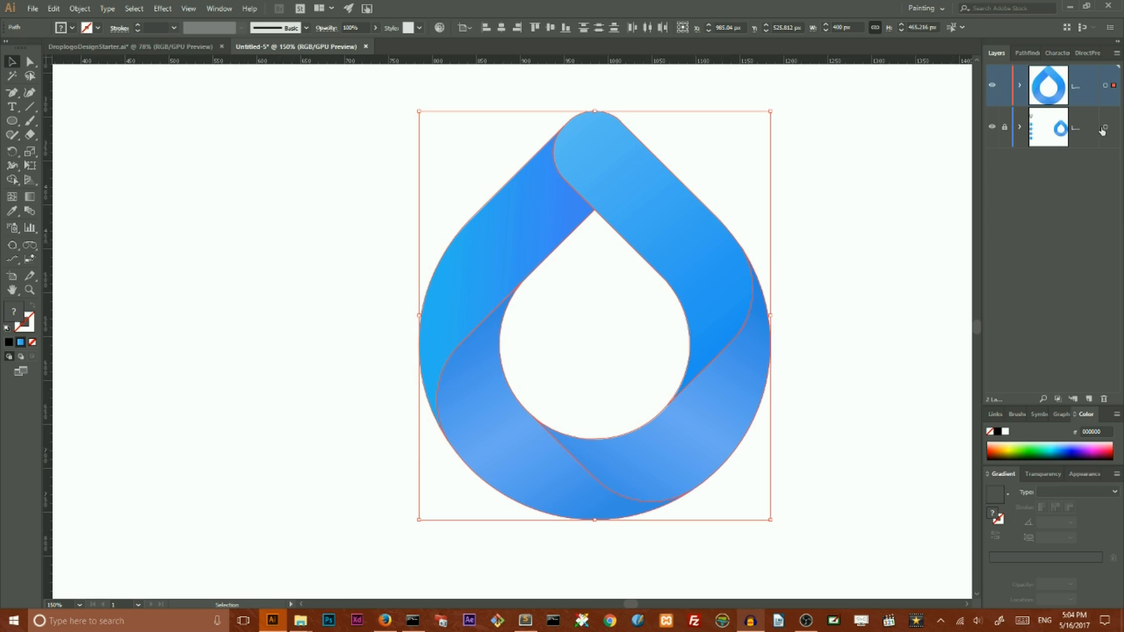
Hide the original drop's layer and give the copied bands no fill and a 1 pt black stroke.
left_click(993, 128)
left_click(33, 344)
left_click(29, 330)
left_click(8, 342)
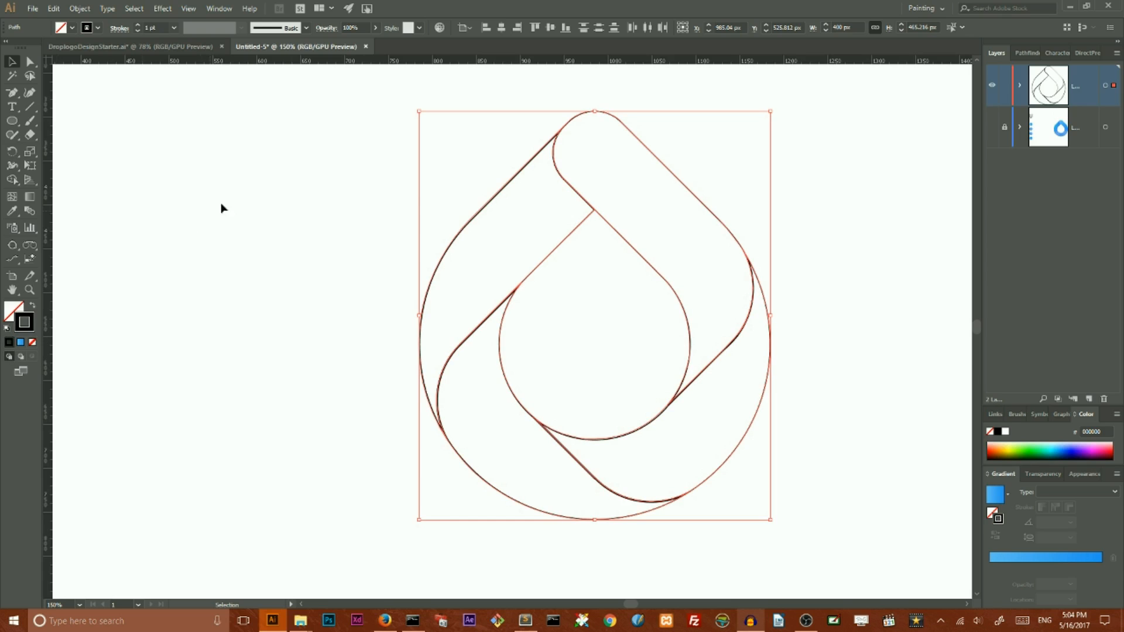
left_click(343, 194)
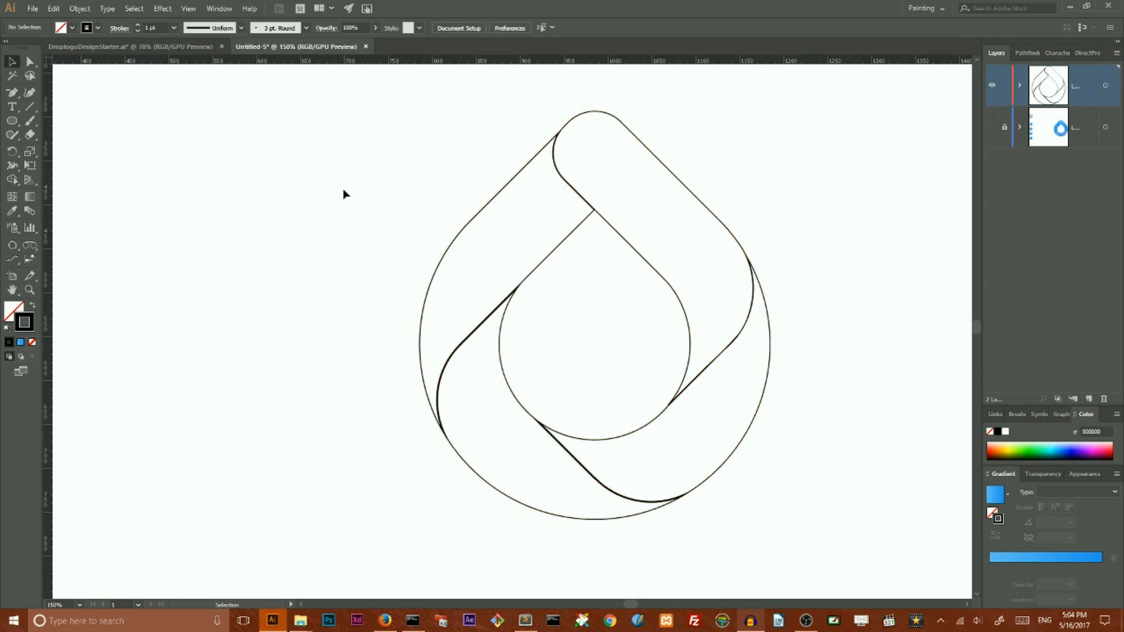
left_click_drag(319, 160, 813, 511)
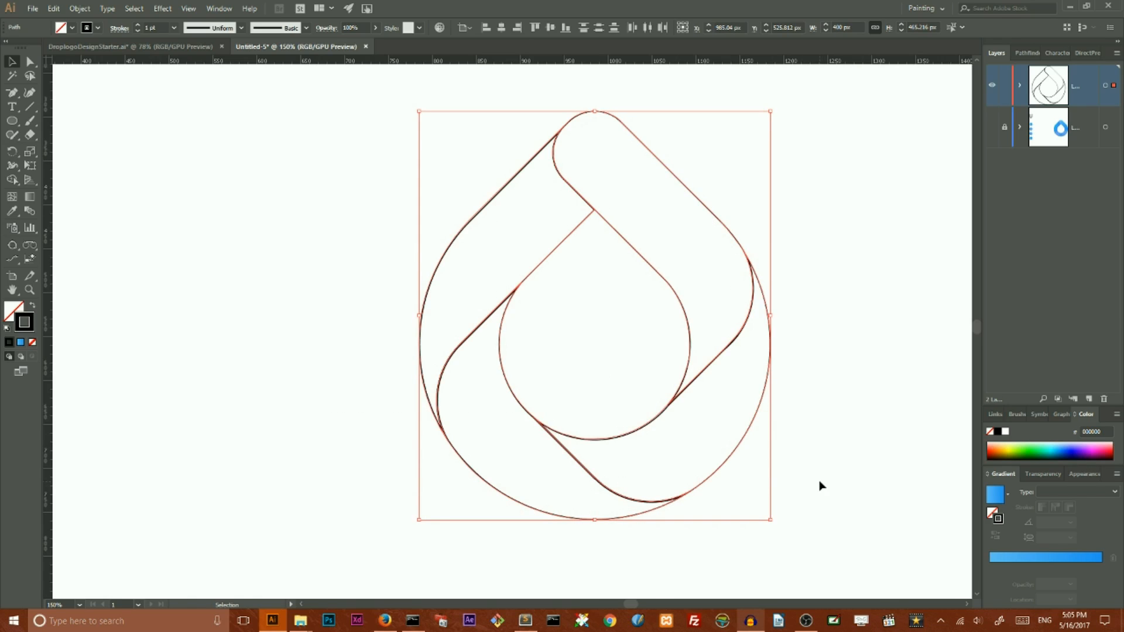
left_click(585, 345)
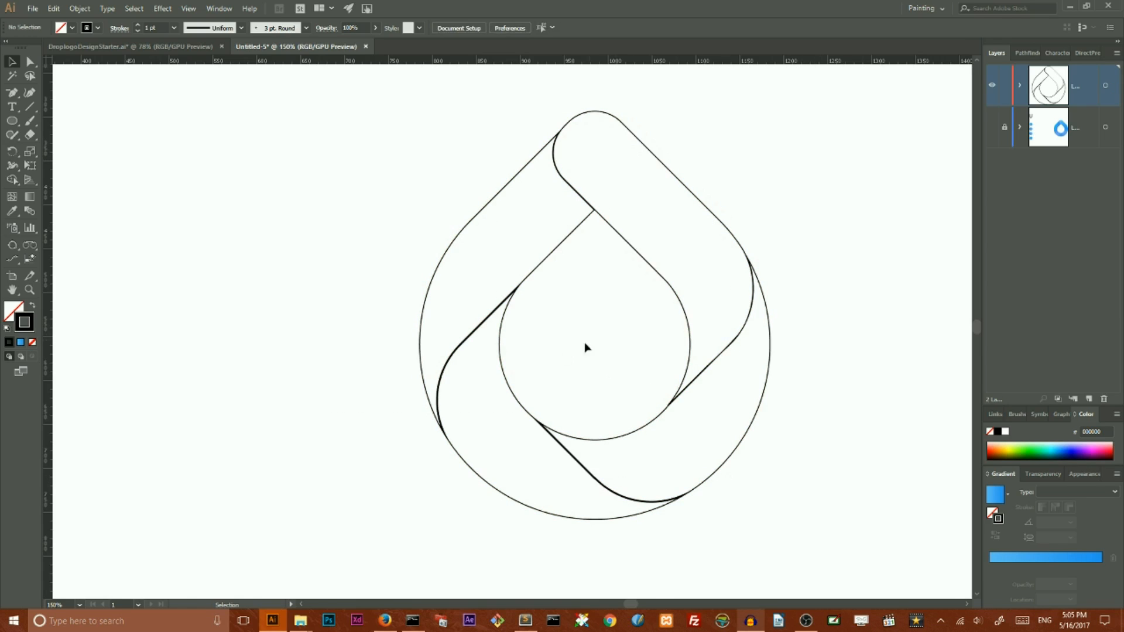
Create a copy of the lower-left band rotated 2° around the anchor point at its upper inner tip.
left_click(497, 362)
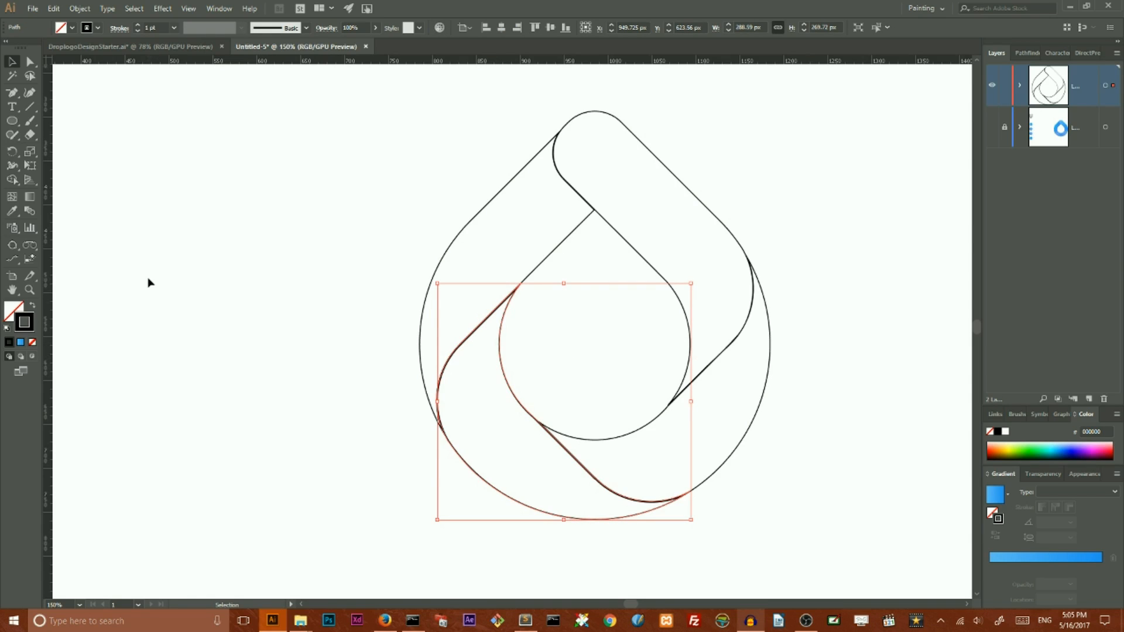
key("r")
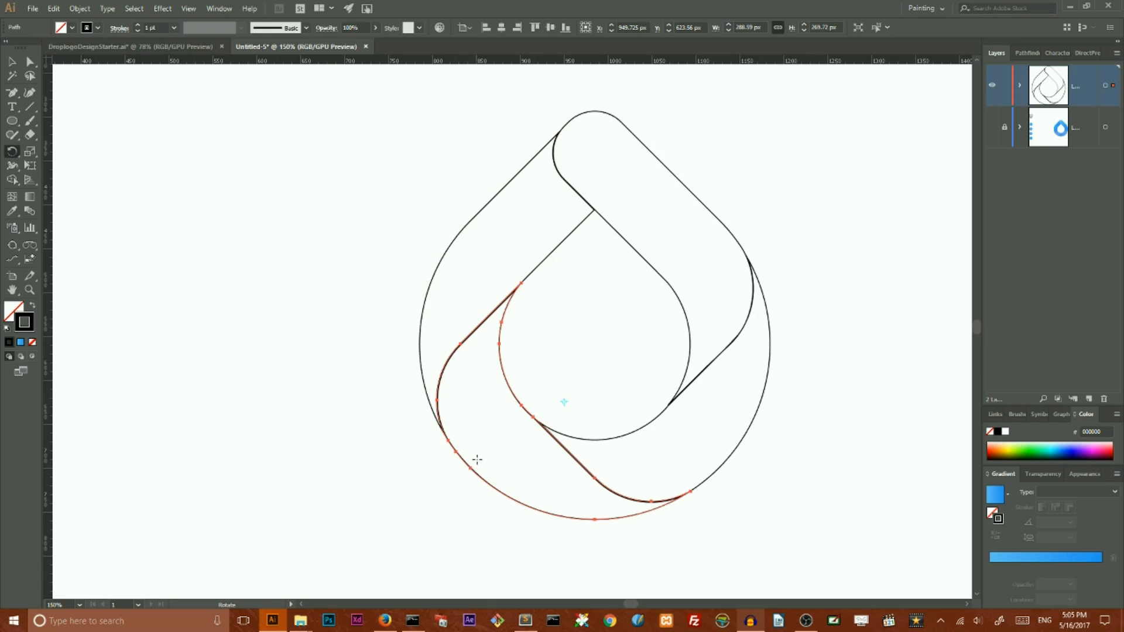
left_click(521, 283, "alt")
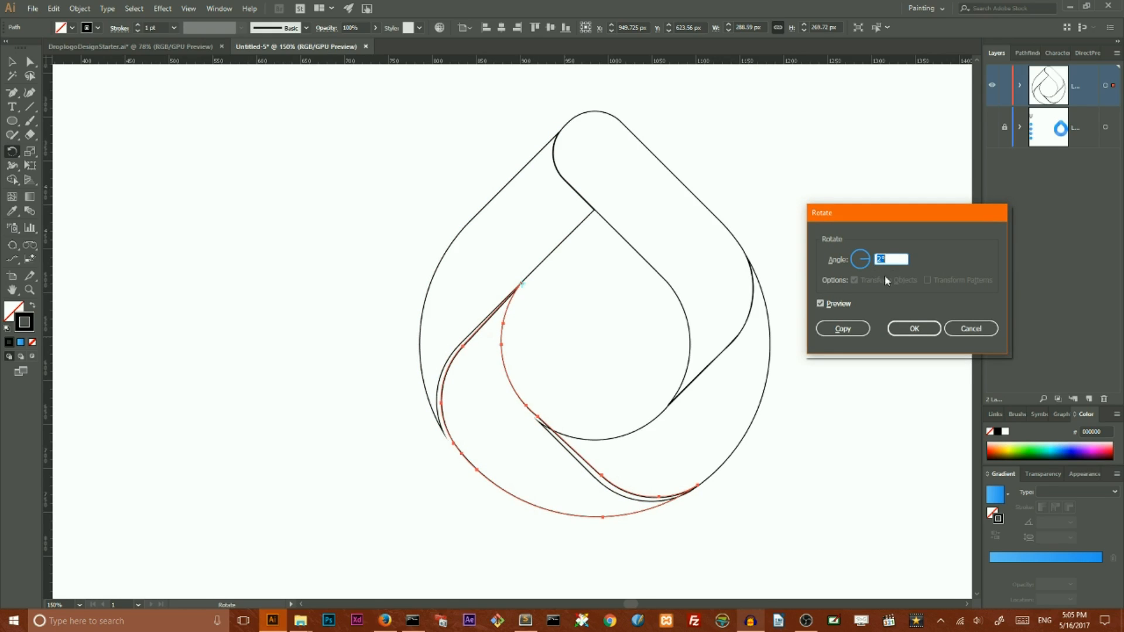
left_click(841, 329)
left_click(12, 61)
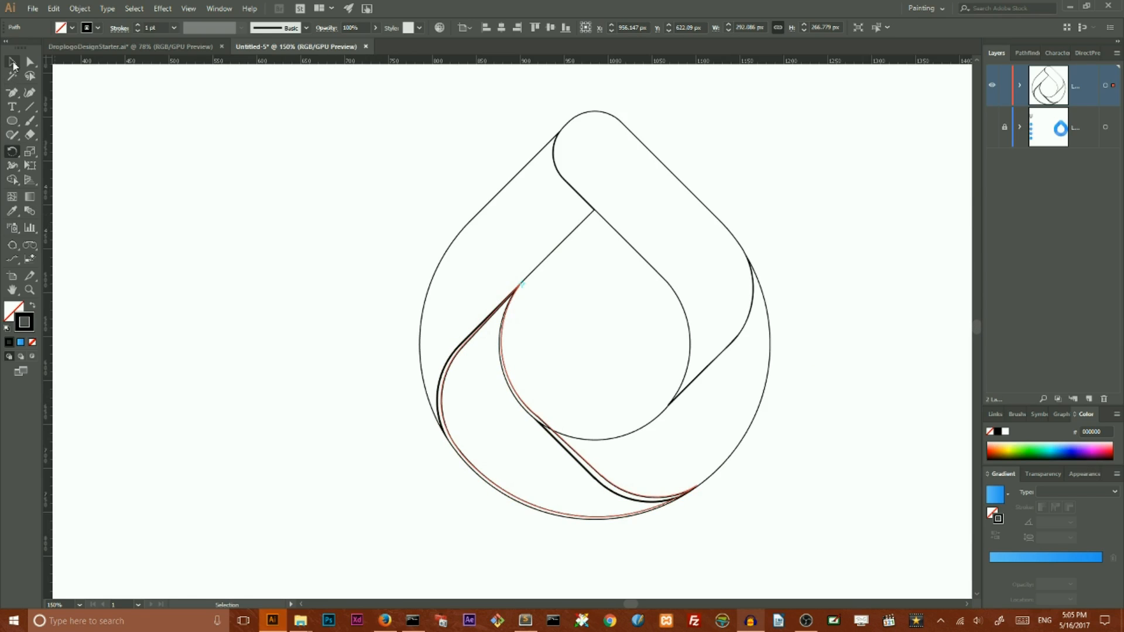
Stretch the rotated lower-left band copy to about 273 px high so it extends past the drop's lower outer edge.
left_click(407, 504)
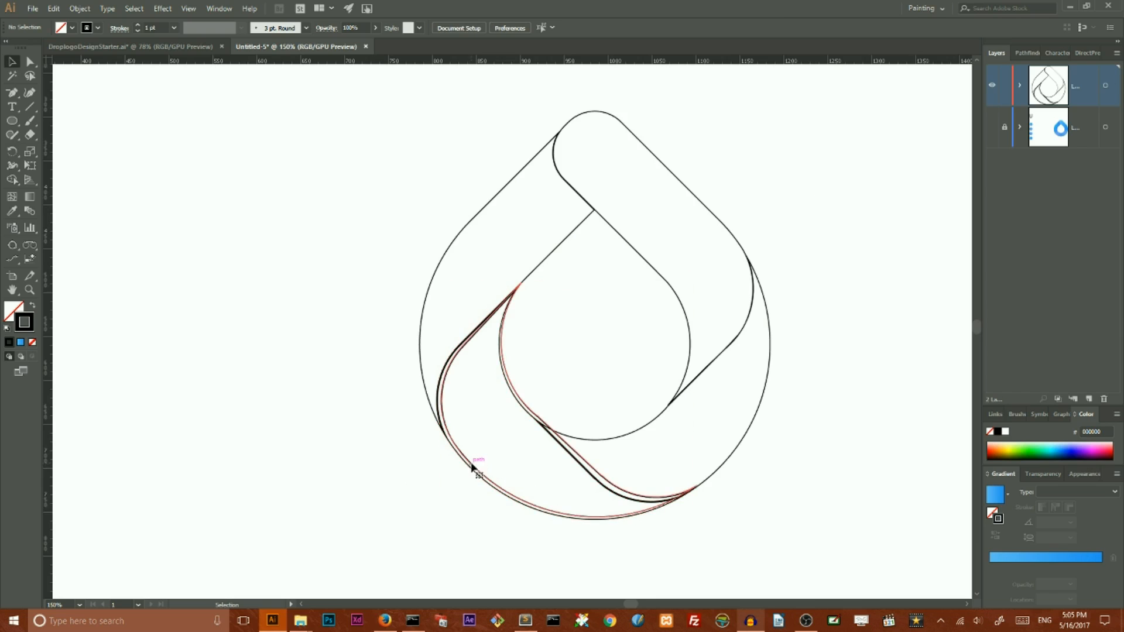
left_click(472, 465)
key("ctrl+=")
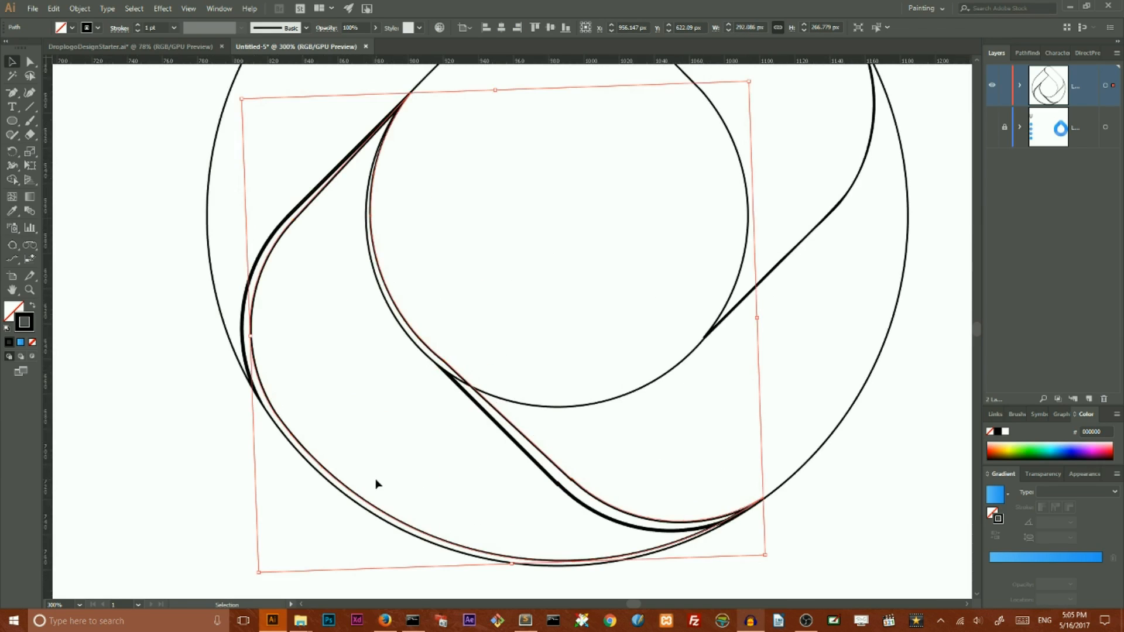
left_click_drag(258, 572, 258, 584)
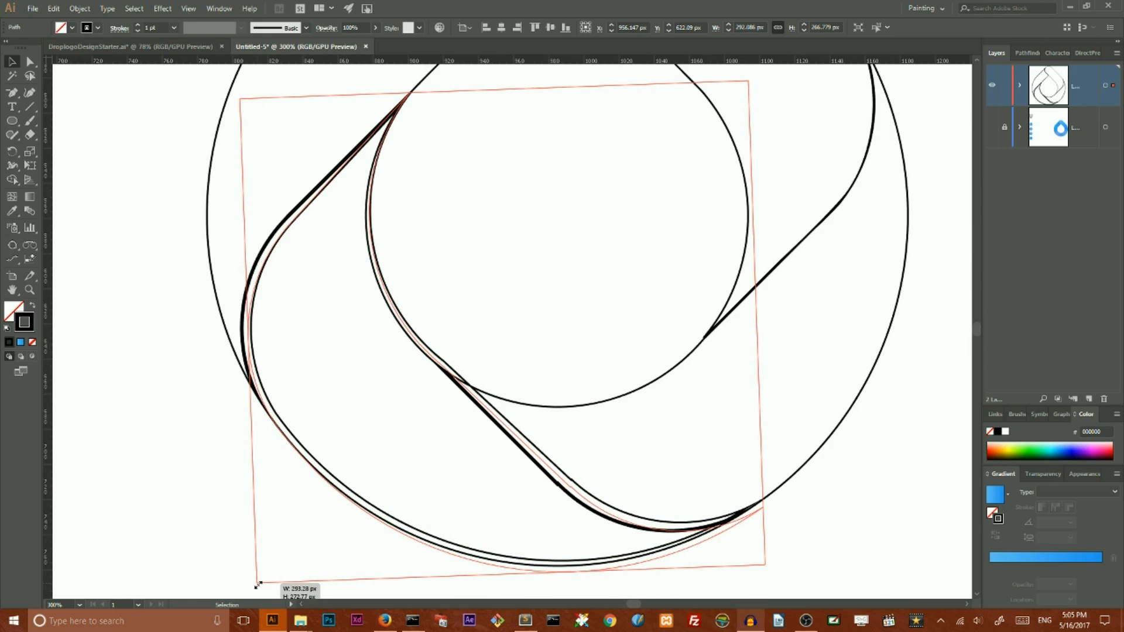
left_click_drag(258, 584, 258, 583)
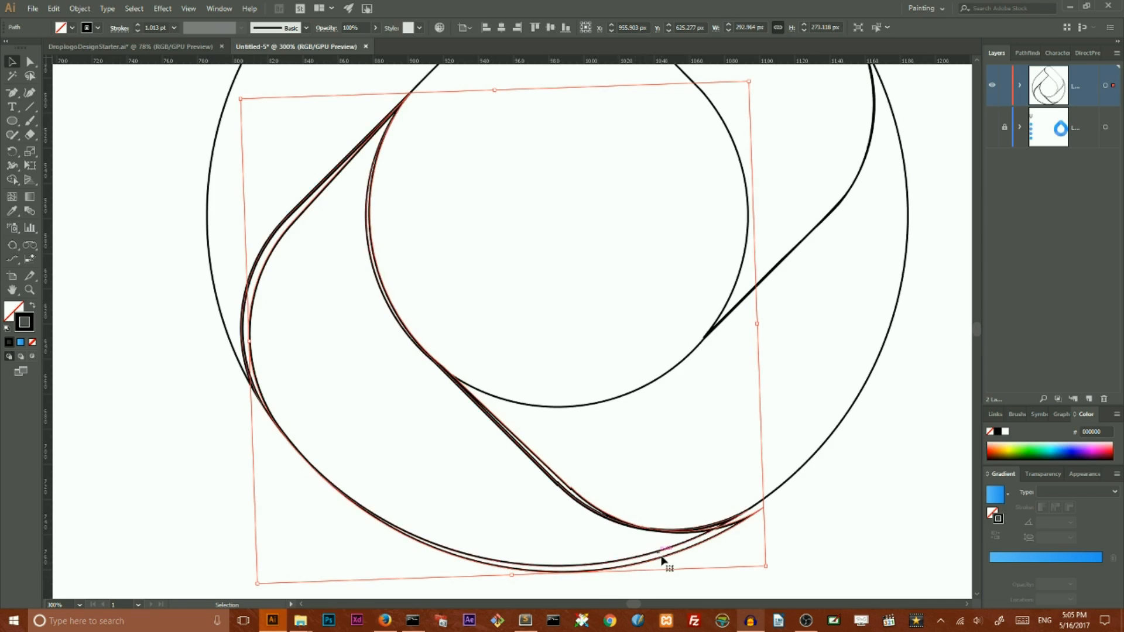
left_click(199, 463)
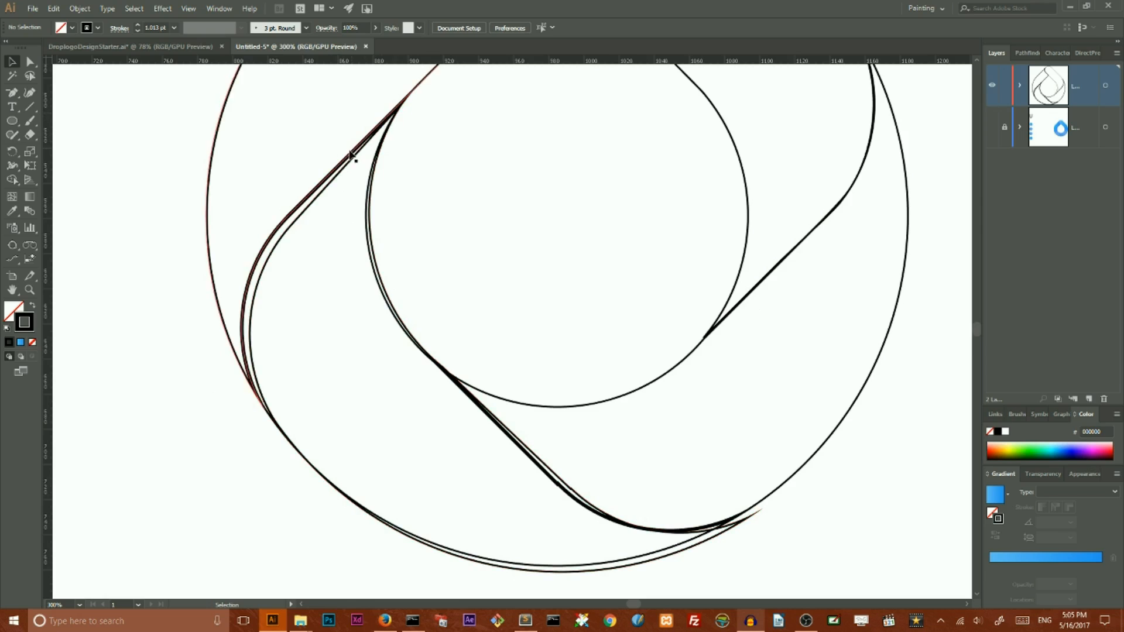
Create a narrow fold shape between the upper-left band's lower end and the rotated lower-left copy with the Shape Builder tool.
left_click(274, 242)
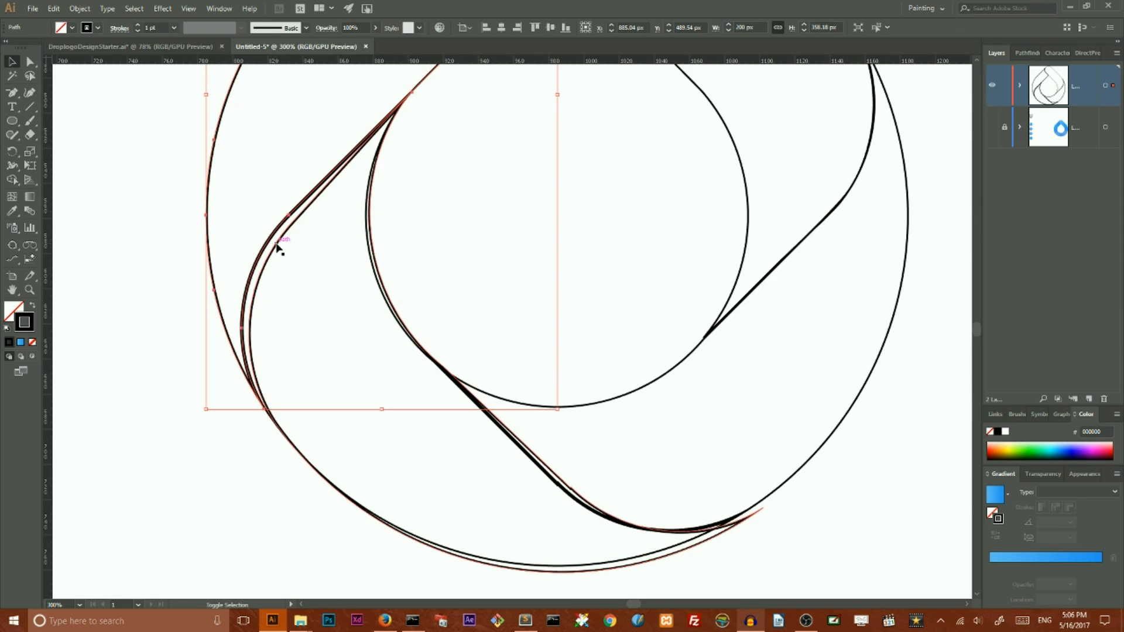
left_click(275, 244)
left_click(13, 180)
key("ctrl")
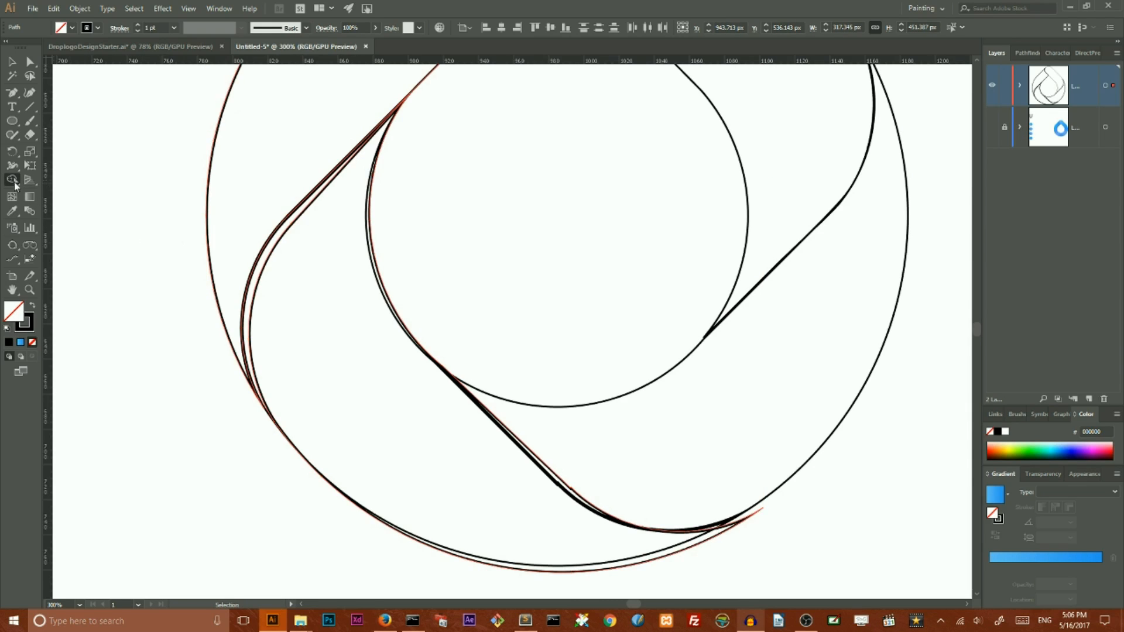
left_click(285, 230)
left_click(285, 229)
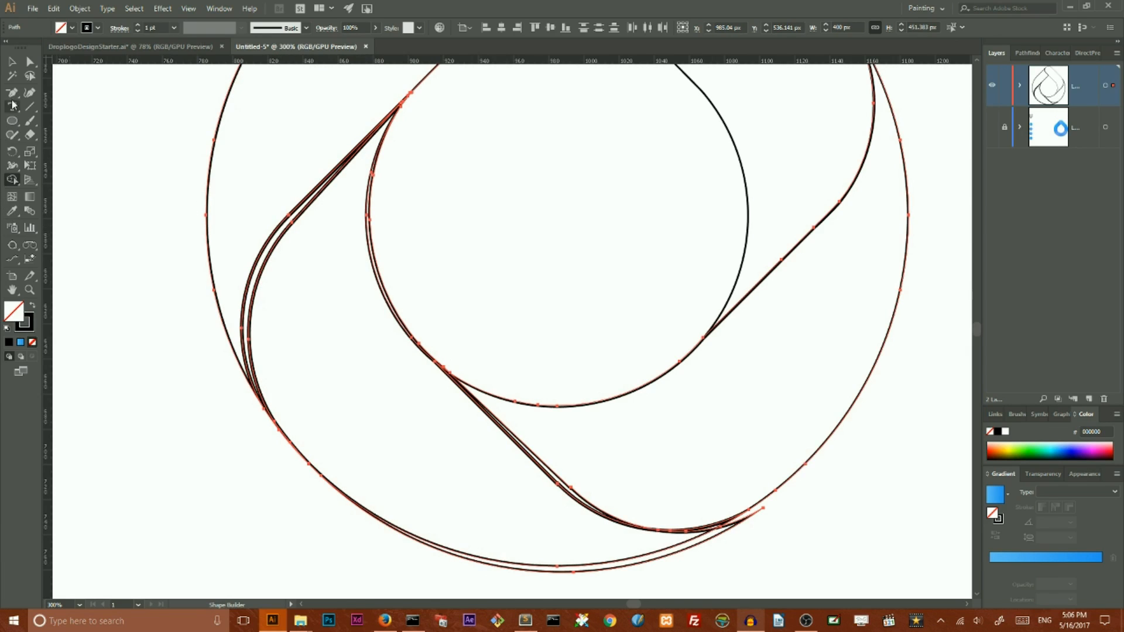
left_click(13, 61)
left_click(107, 208)
Make a copy of the upper-right band shifted slightly diagonally down and to the left.
scroll(107, 208, "up", 6)
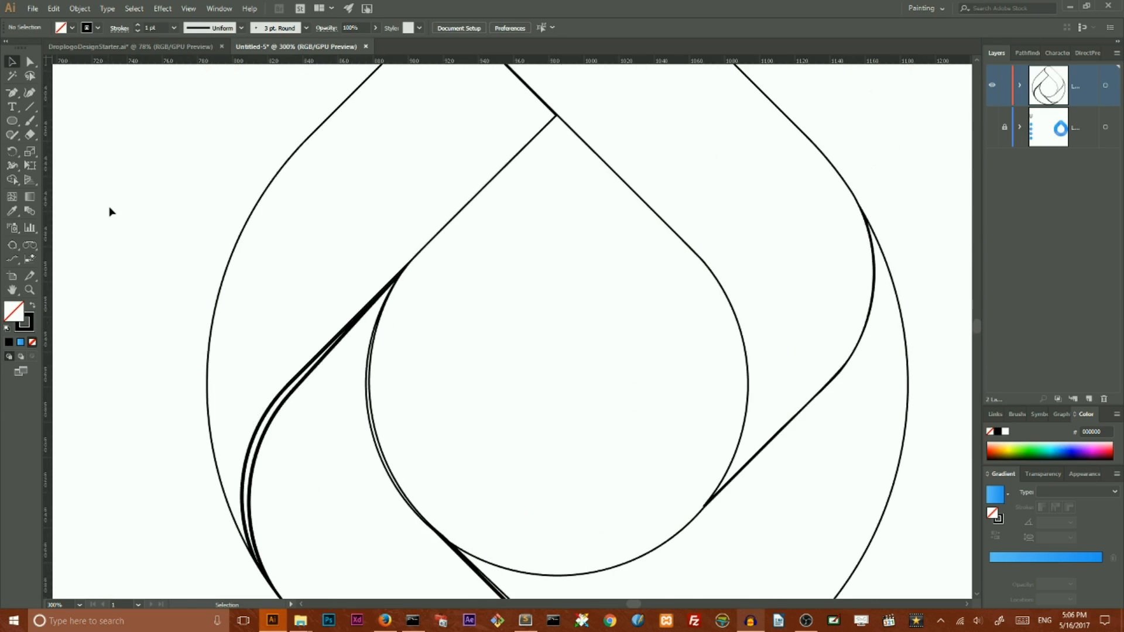
scroll(218, 248, "up", 5)
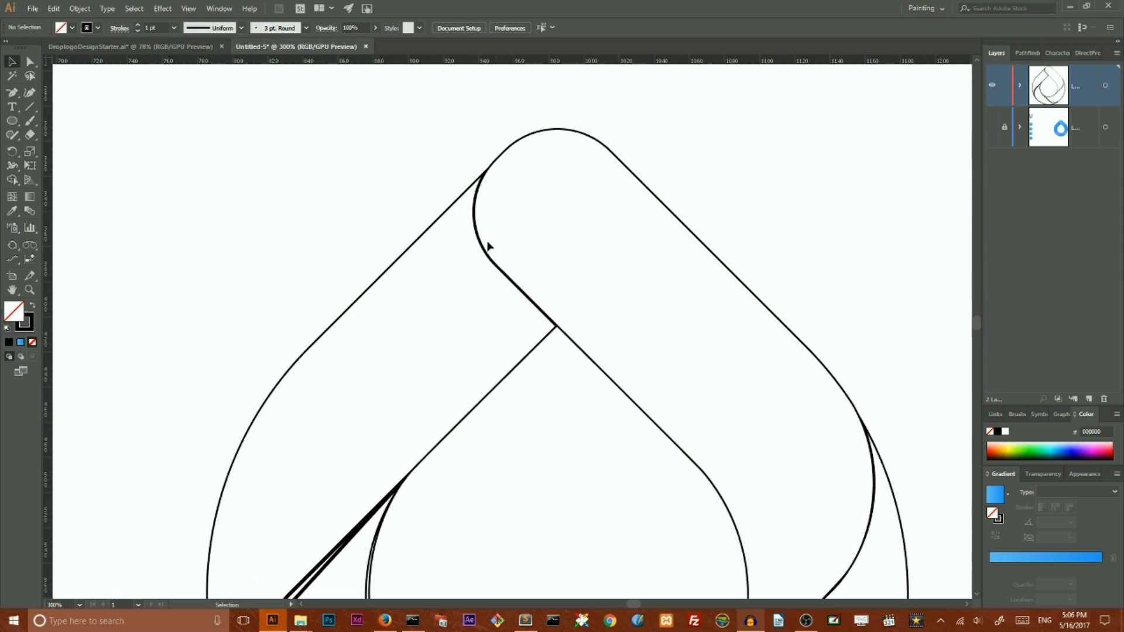
left_click(479, 243)
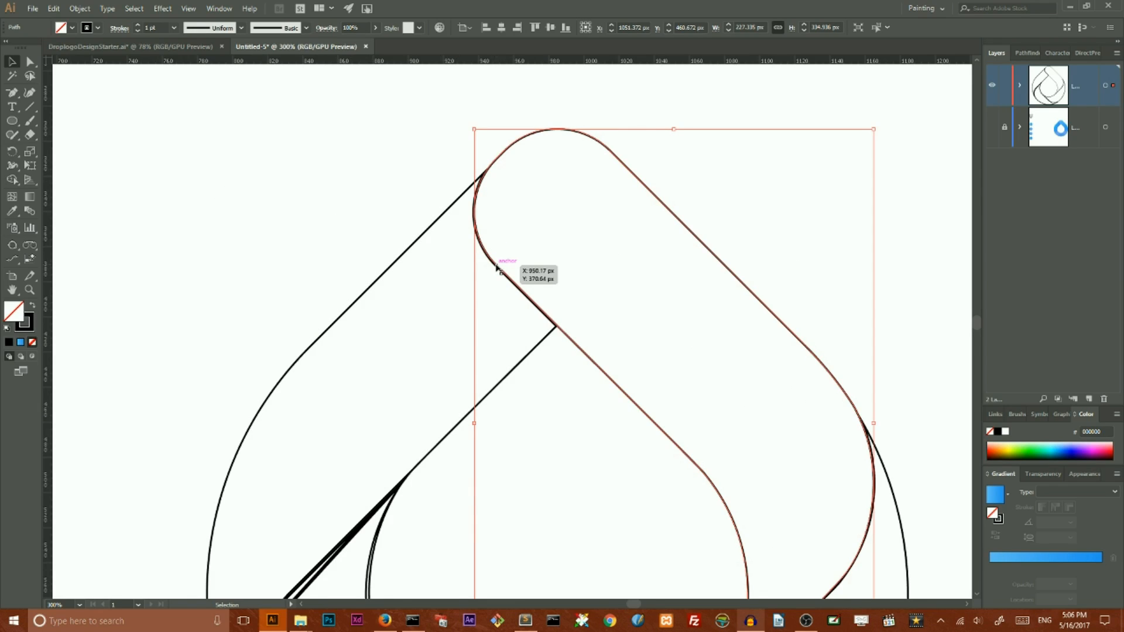
left_click_drag(497, 266, 490, 272)
left_click(409, 126)
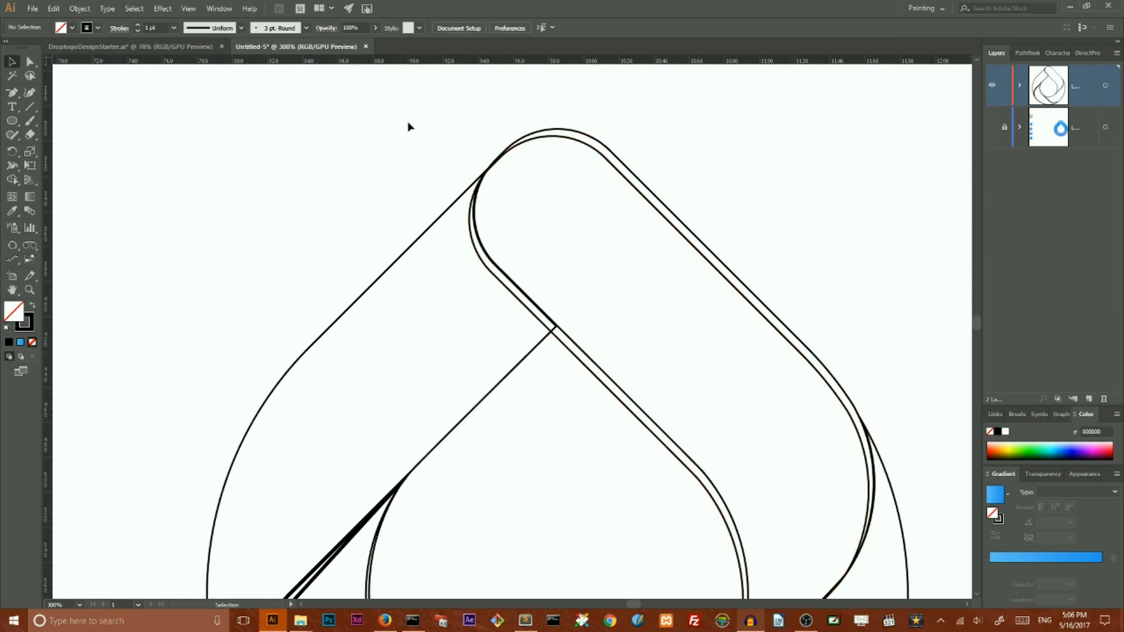
Create a narrow fold shape along the upper-right band's rounded upper-left edge with the Shape Builder tool and deselect everything.
left_click_drag(410, 130, 585, 419)
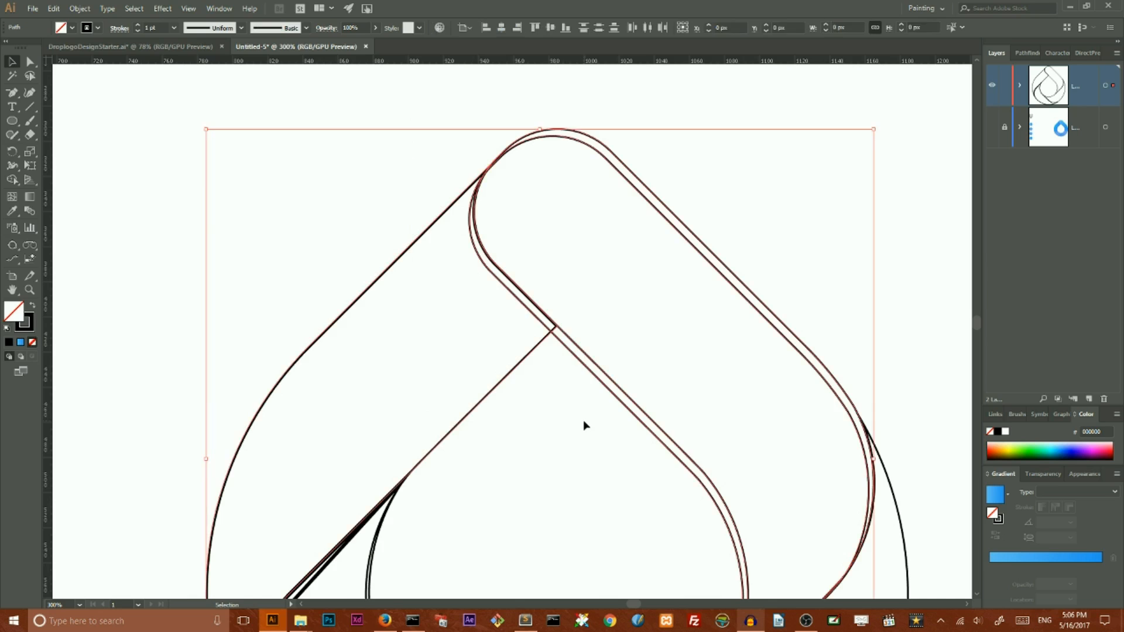
left_click(13, 181)
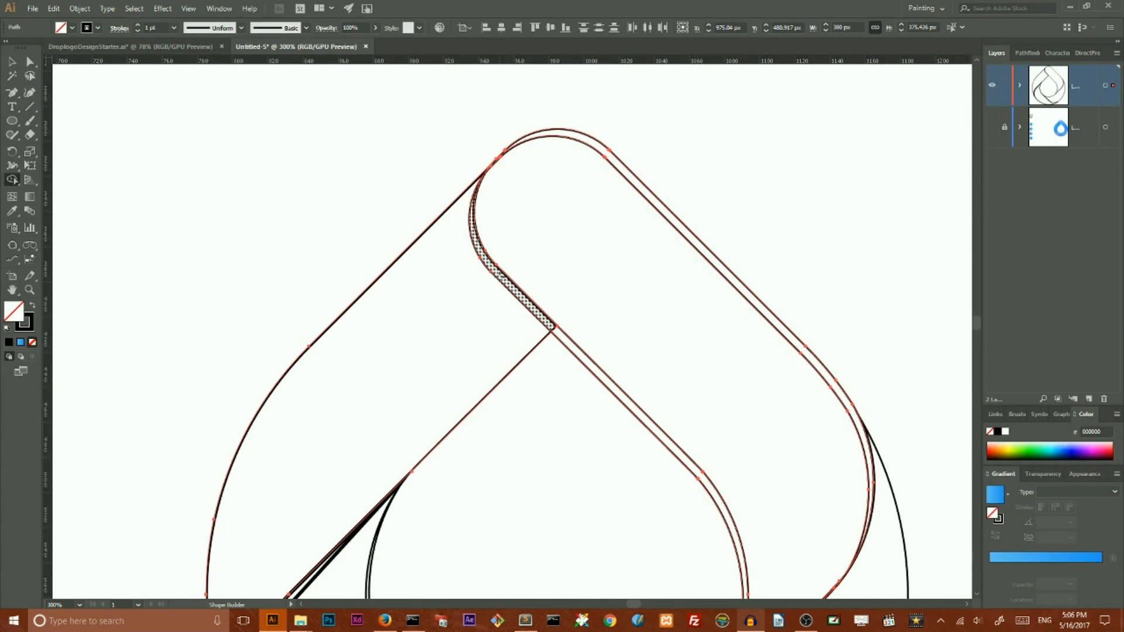
left_click(498, 274)
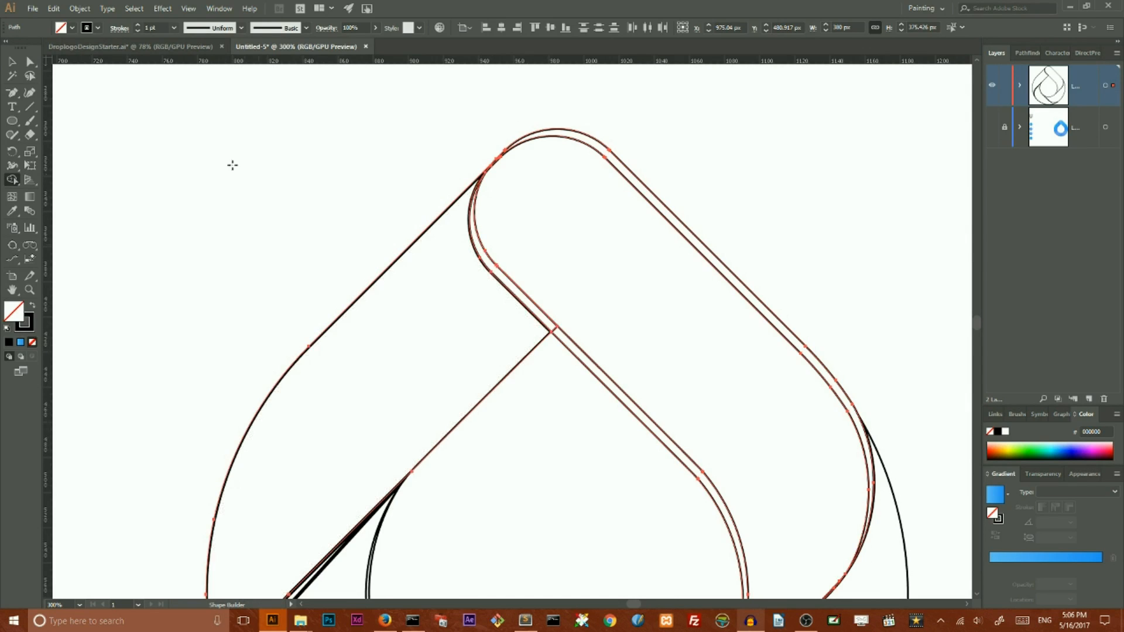
left_click(13, 62)
left_click(152, 181)
Delete the leftover rotated copy of the lower-left band.
scroll(201, 286, "down", 10)
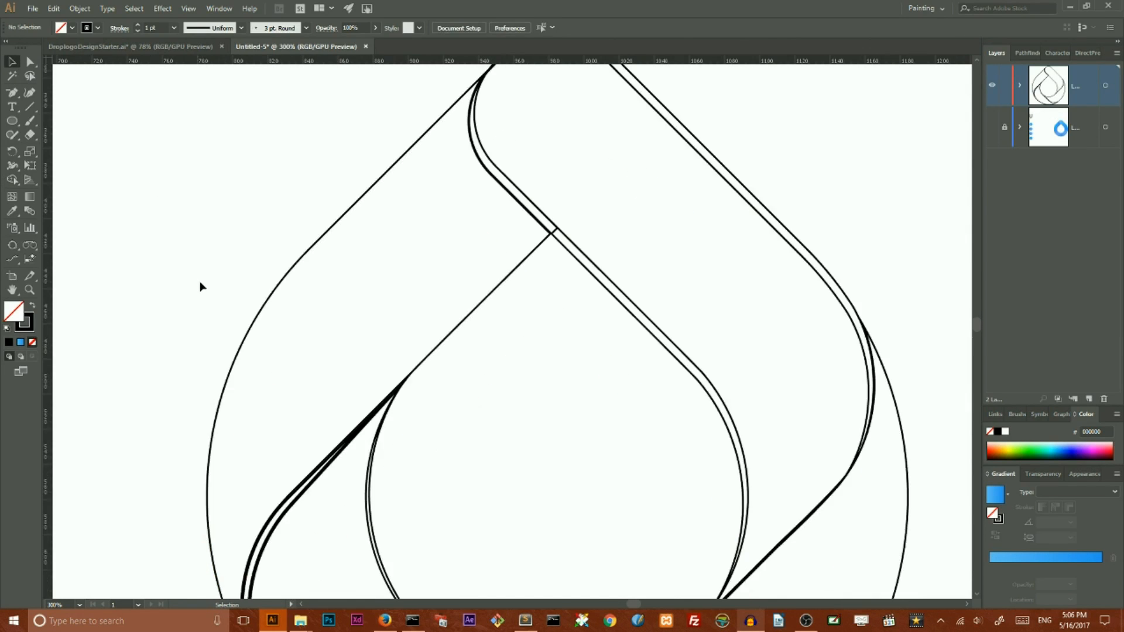
scroll(265, 287, "down", 5)
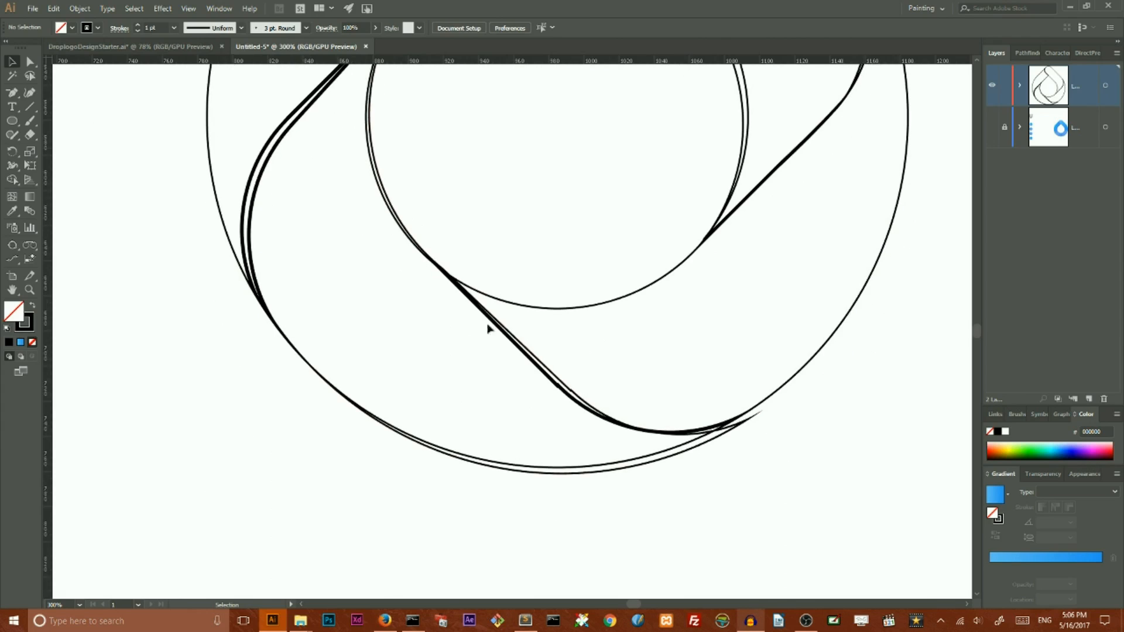
left_click(487, 325)
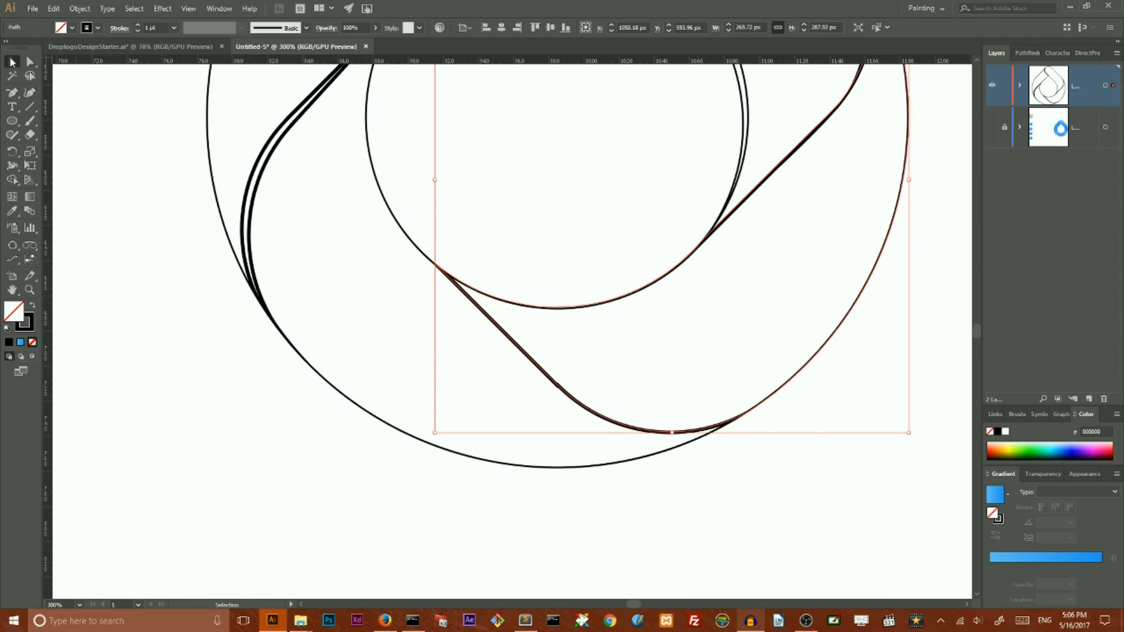
Create a copy of the lower-right band rotated -2° around the anchor point at its left inner tip.
left_click(12, 151)
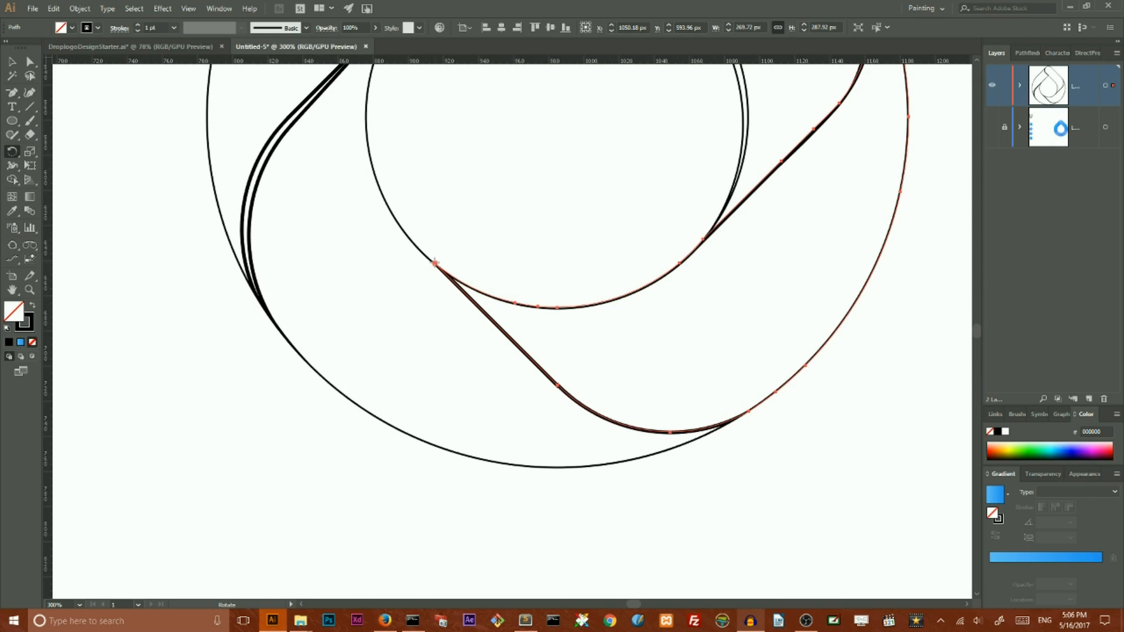
left_click(435, 263, "alt")
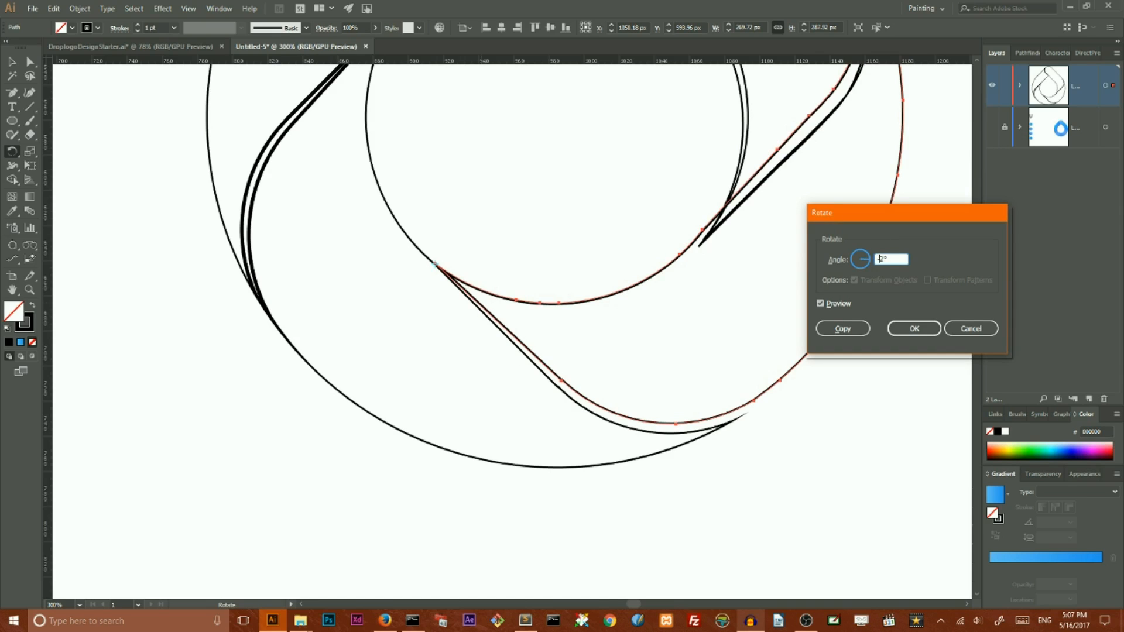
left_click(821, 304)
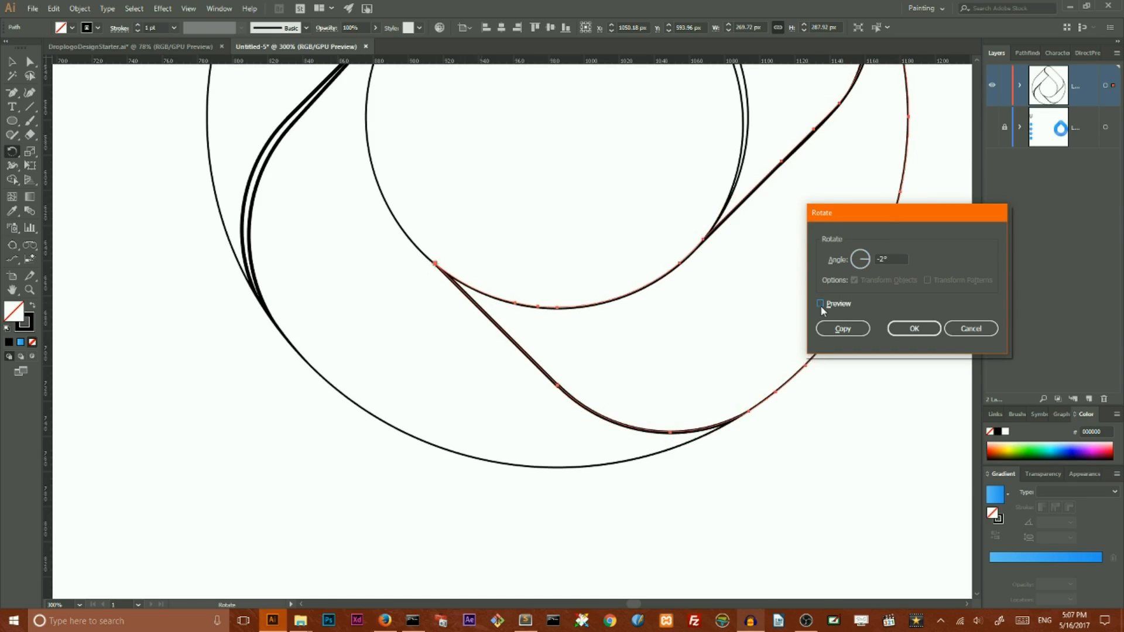
left_click(820, 303)
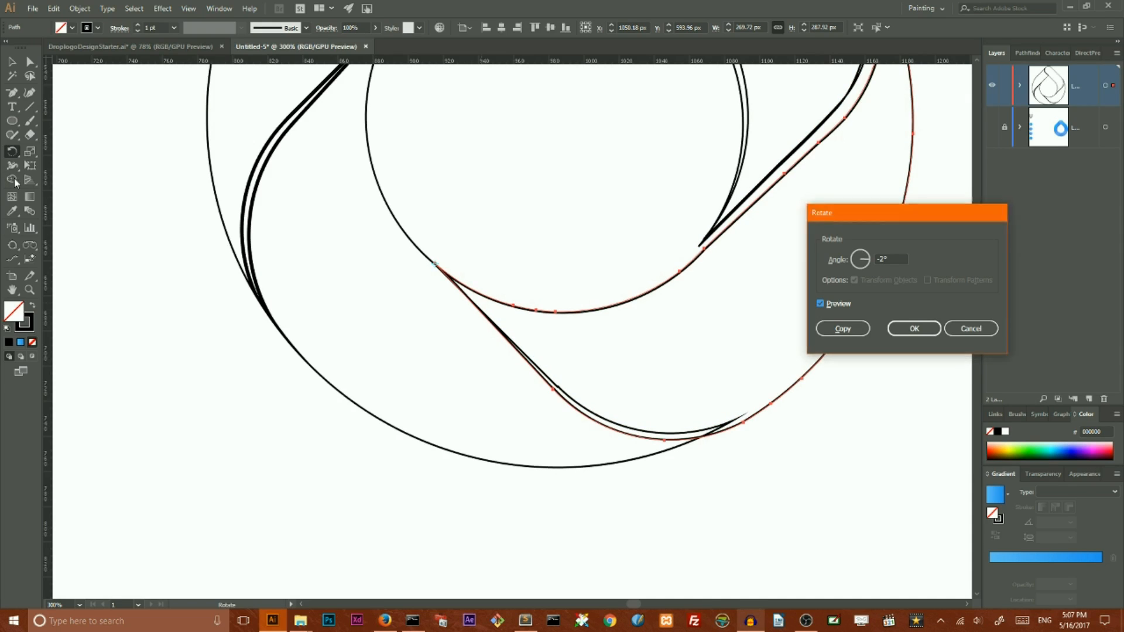
left_click(842, 328)
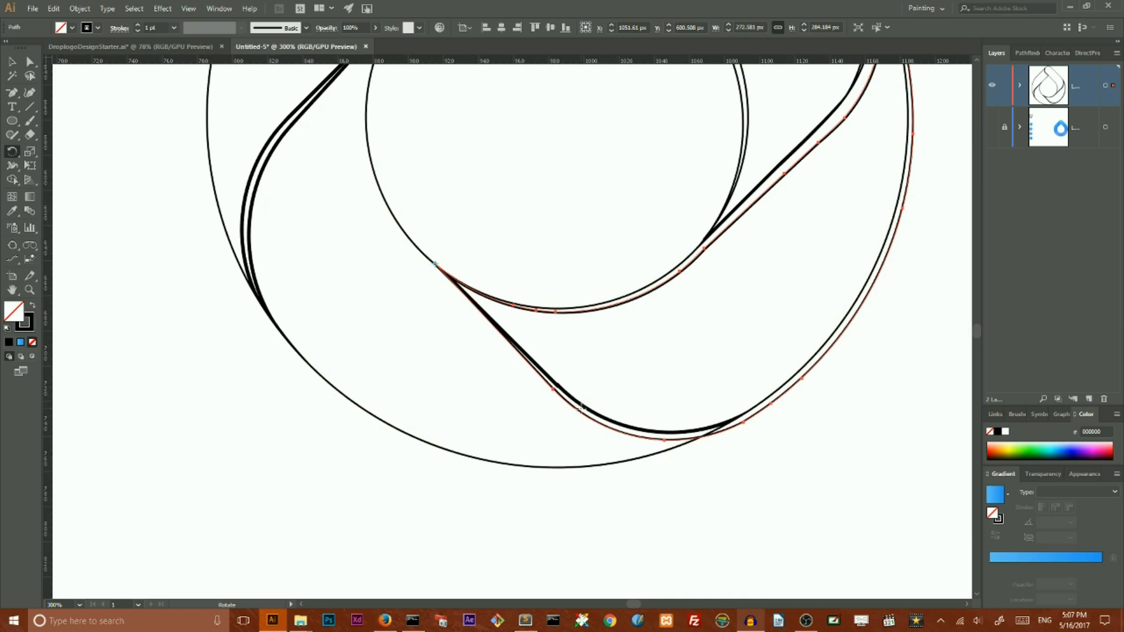
Try to remove the surplus anchor point at the lower bend of the rotated lower-right band copy.
key("v")
left_click_drag(514, 228, 651, 511)
key("minus")
left_click(560, 382)
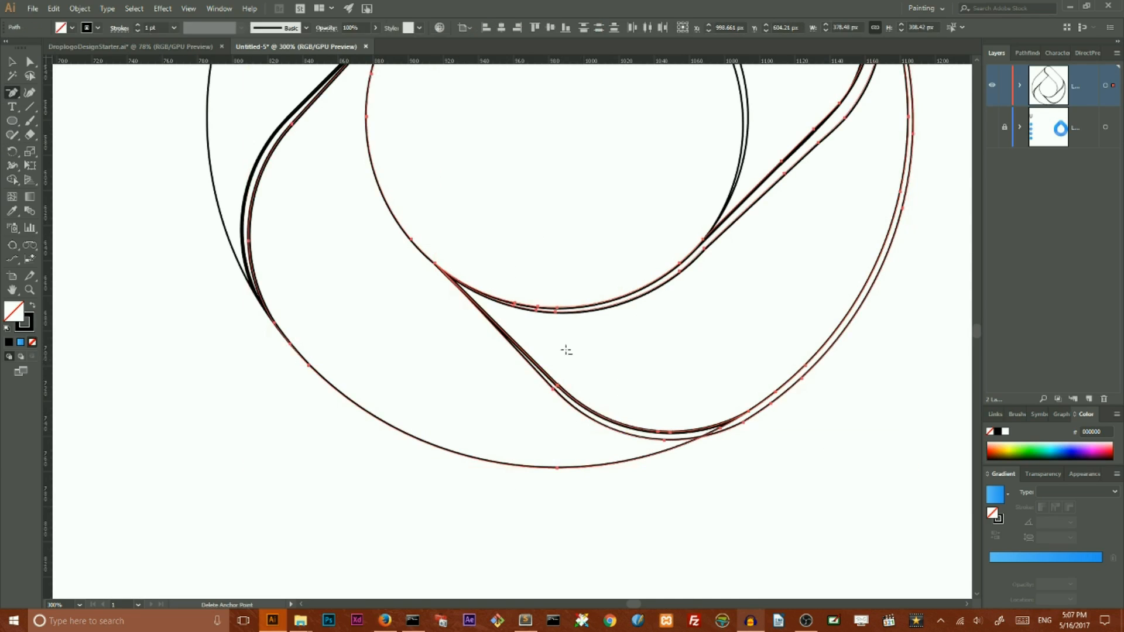
key("v")
left_click_drag(465, 265, 615, 501)
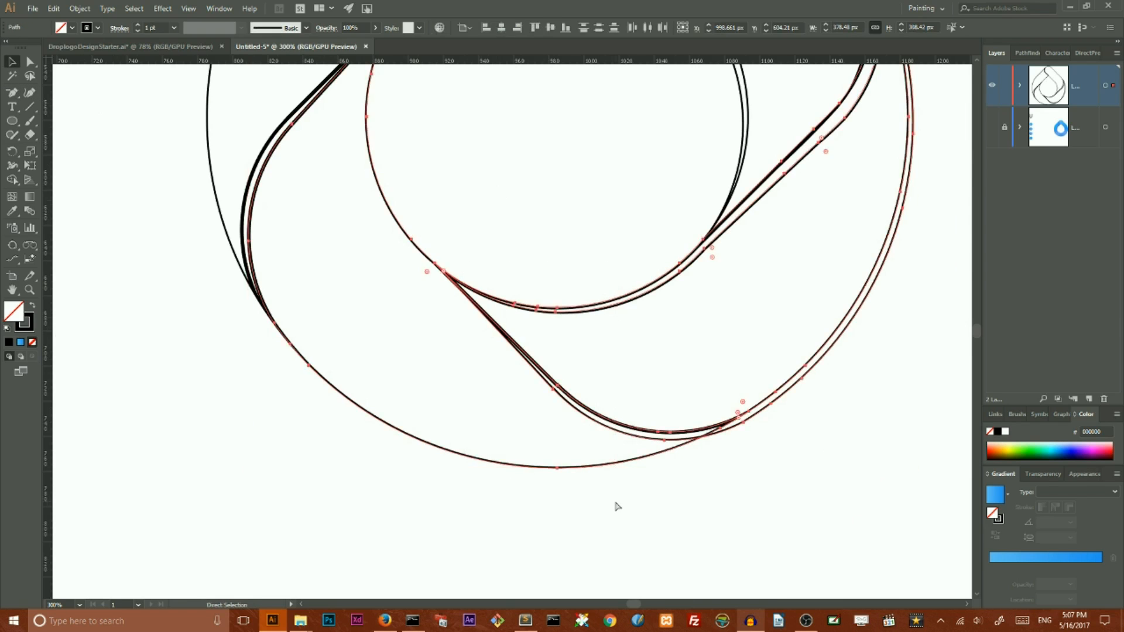
key("ctrl+plus")
key("ctrl+plus")
scroll(615, 501, "down", 5)
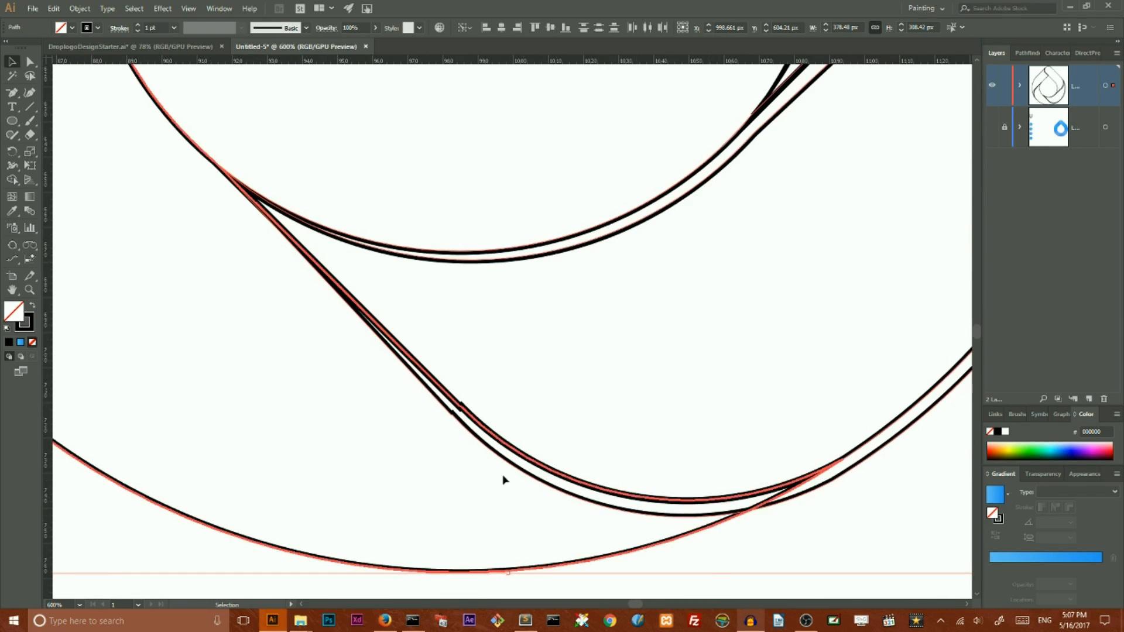
left_click(12, 92)
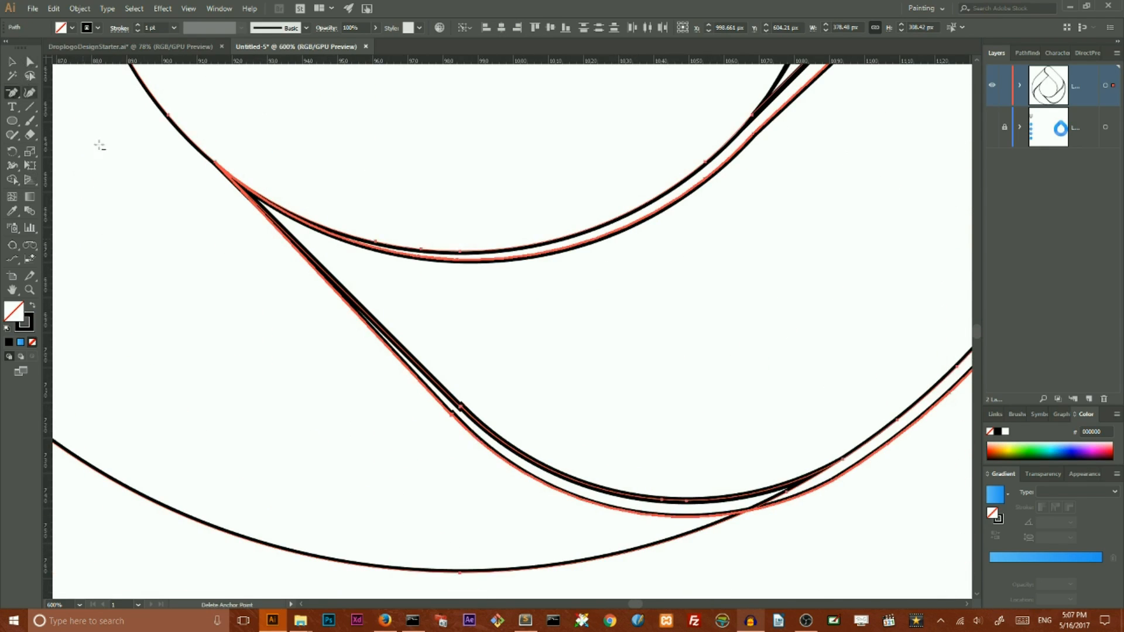
left_click(453, 414)
key("ctrl+z")
left_click(449, 414)
key("ctrl+z")
Show the artwork as outlines and remove the surplus anchor points at the lower bend of the lower-right band and its rotated copy.
key("ctrl+y")
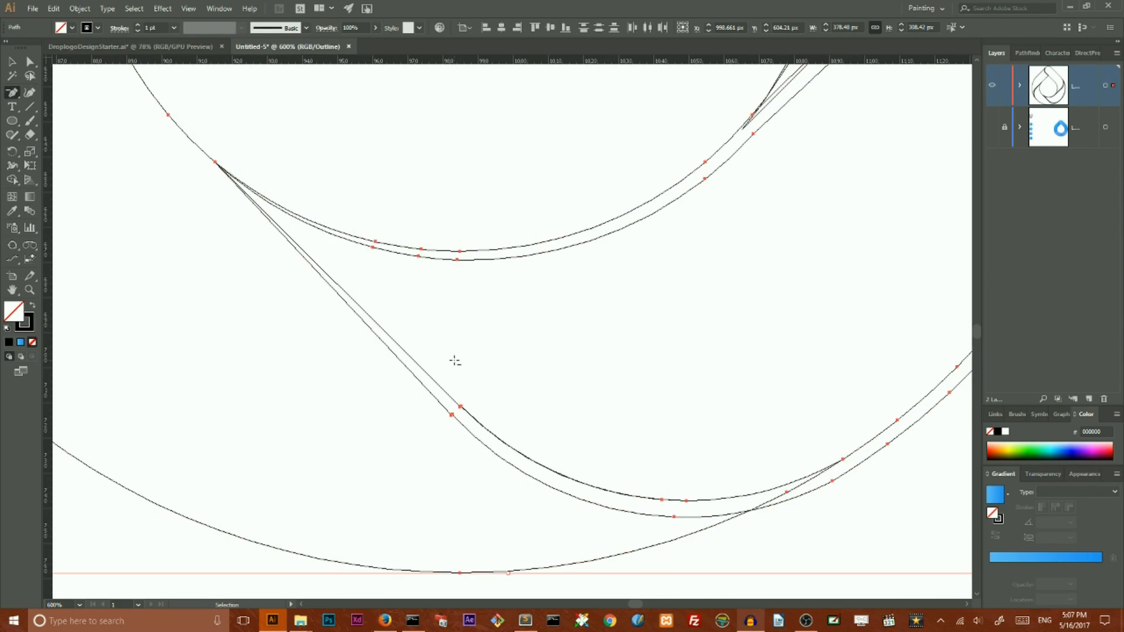
left_click(457, 403)
left_click(452, 414)
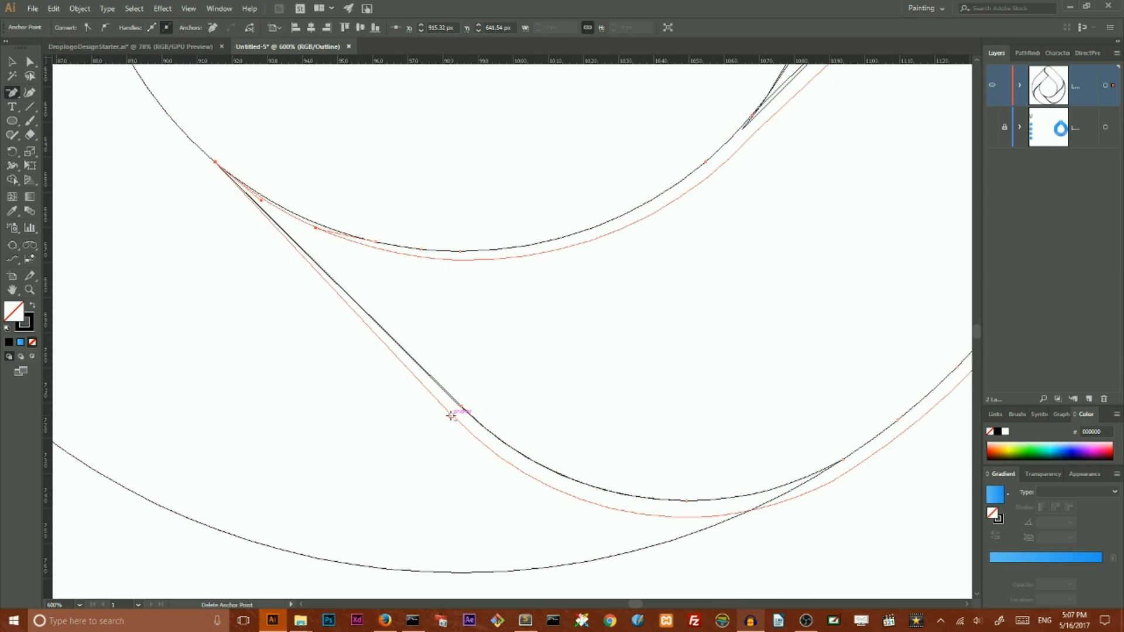
Create a narrow fold shape between the lower-right band's lower-left edge and its rotated copy with the Shape Builder tool.
left_click(11, 61)
left_click_drag(336, 154, 603, 585)
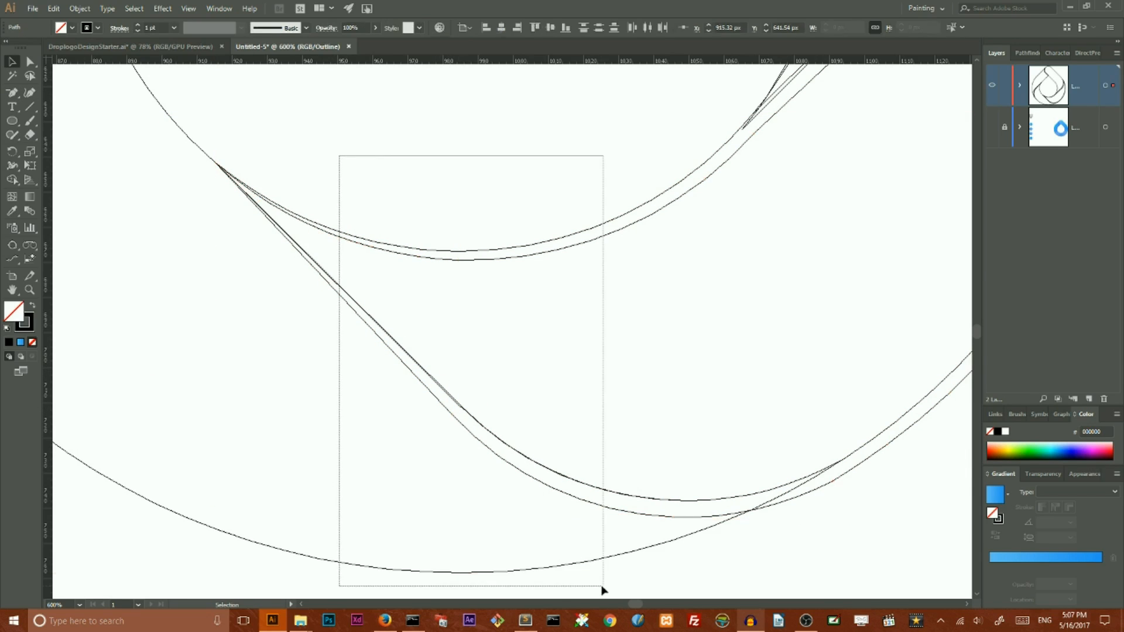
left_click(12, 180)
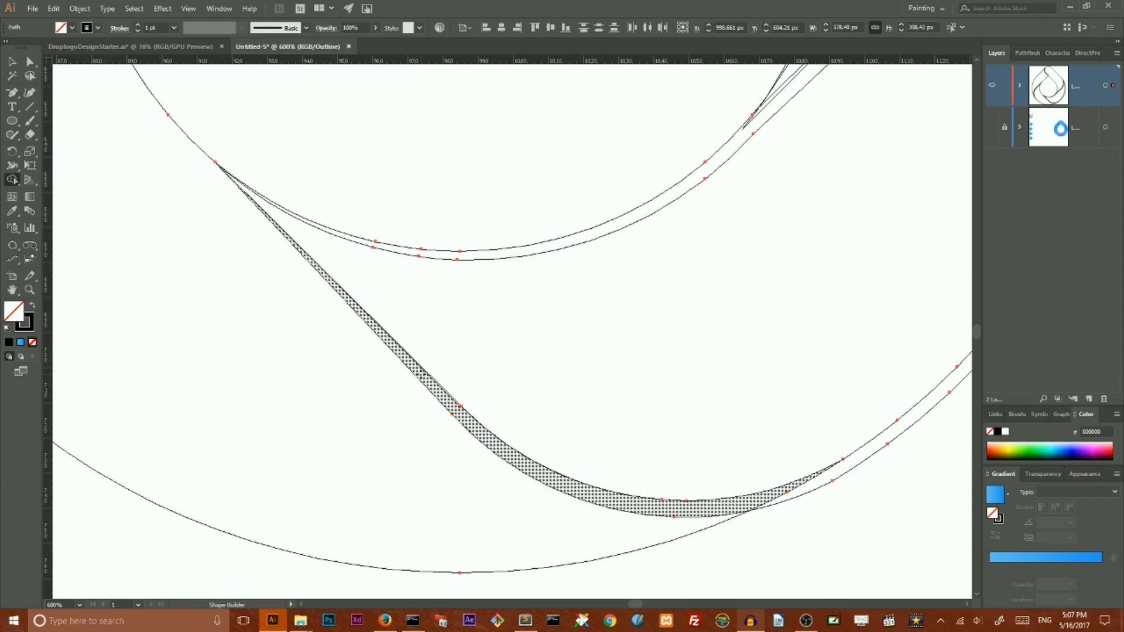
left_click(425, 377)
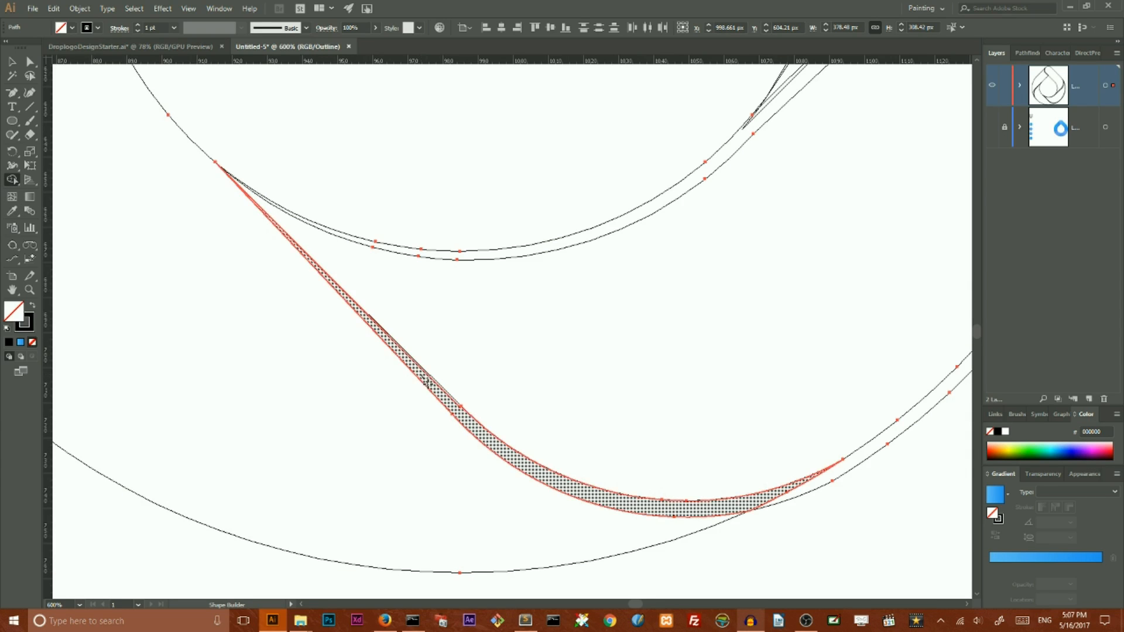
left_click(11, 61)
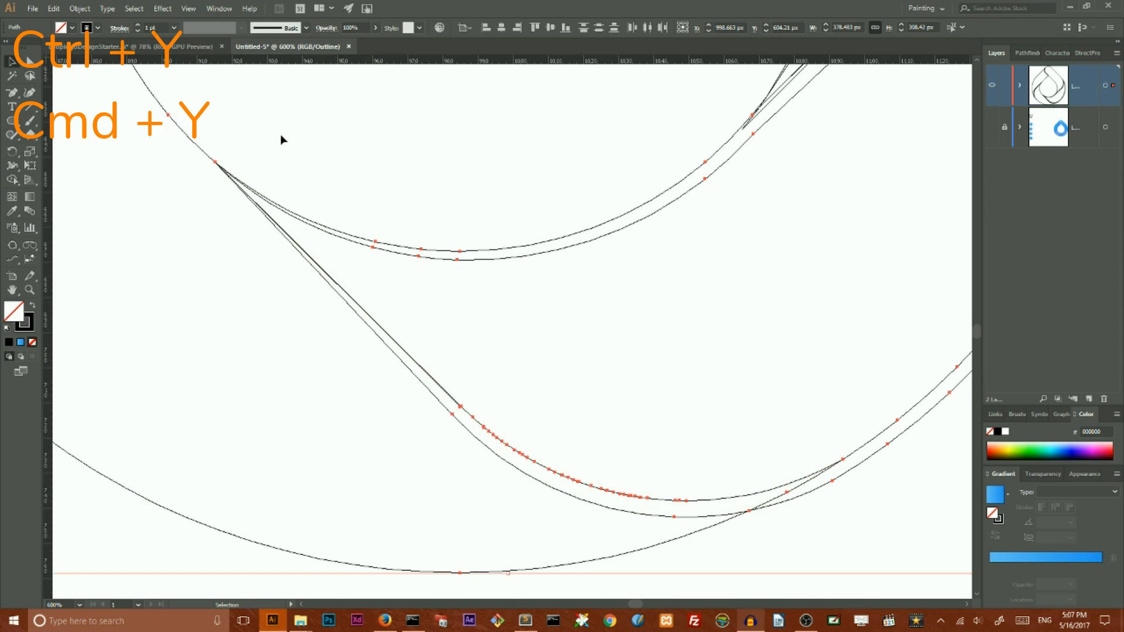
left_click(365, 170)
Return the artwork from outline display to the normal preview.
key("ctrl+minus")
key("ctrl+minus")
key("ctrl+minus")
key("ctrl+minus")
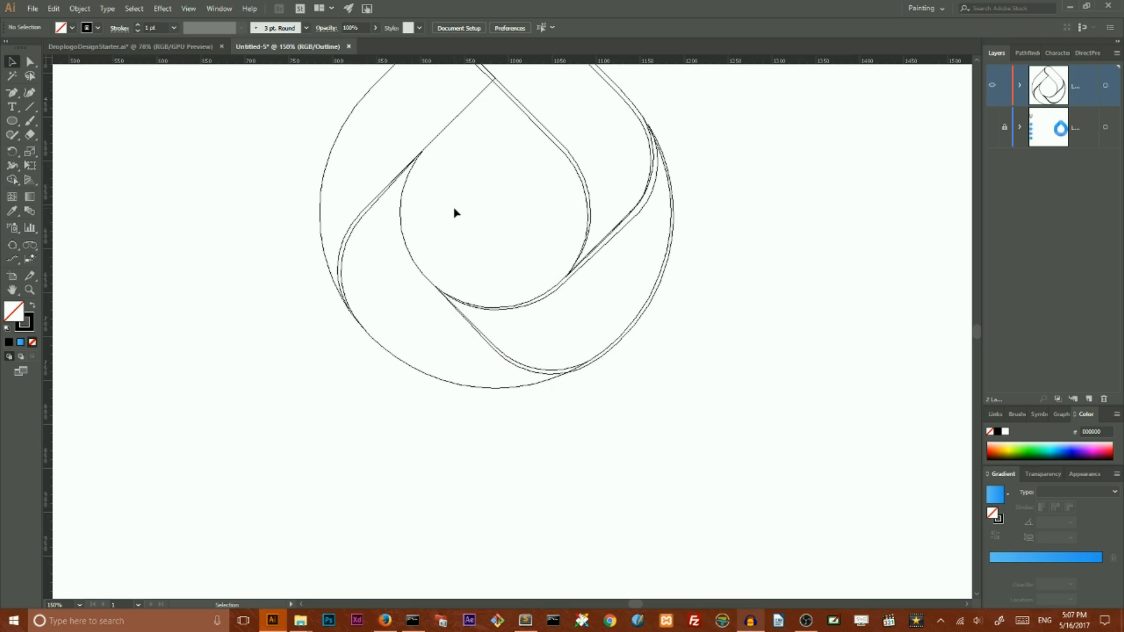
key("ctrl+y")
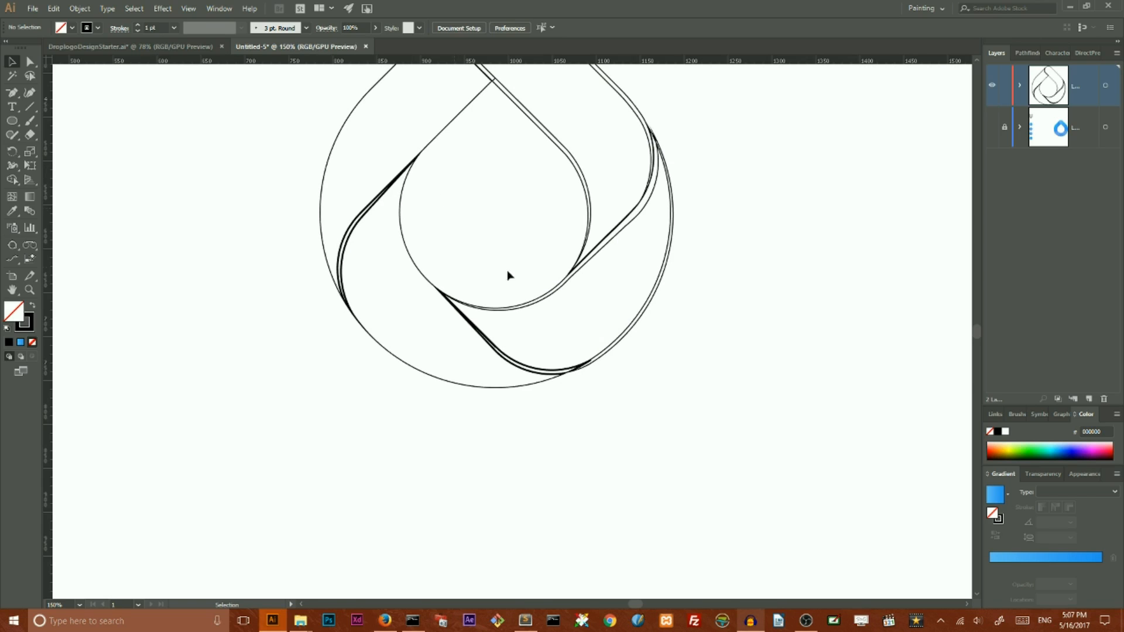
Delete the leftover band outline copies from the upper layer, keeping only the three narrow fold shapes, and show the blue artwork again.
scroll(507, 289, "up", 3)
scroll(491, 314, "up", 1)
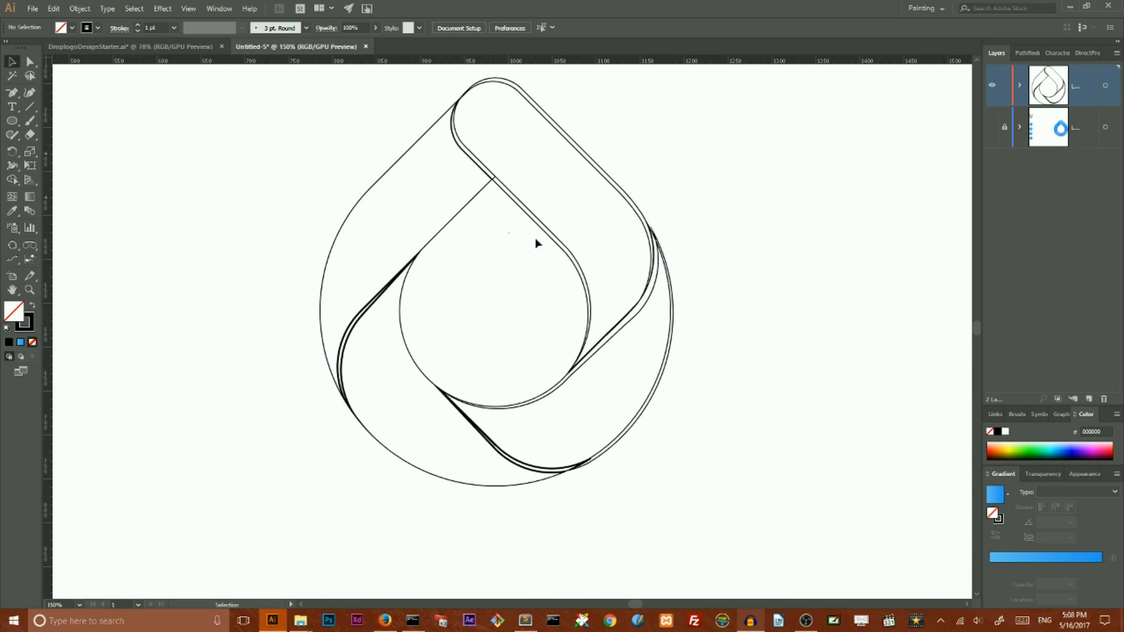
left_click(589, 231)
key("Delete")
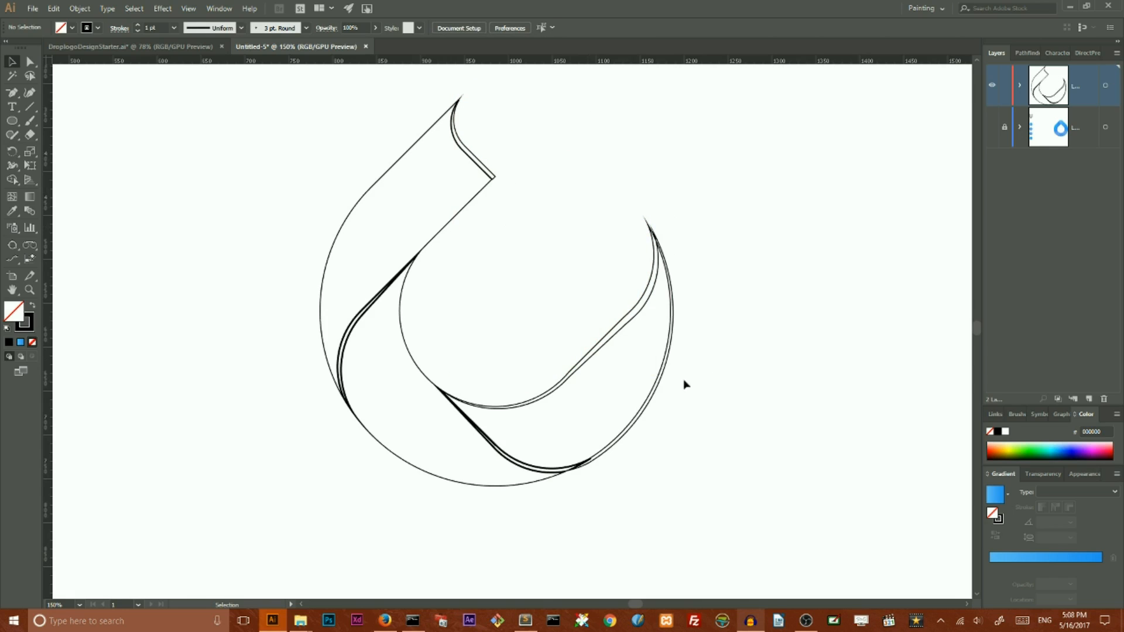
left_click_drag(701, 325, 615, 406)
key("Delete")
left_click_drag(427, 324, 396, 361)
key("Delete")
left_click_drag(356, 153, 407, 225)
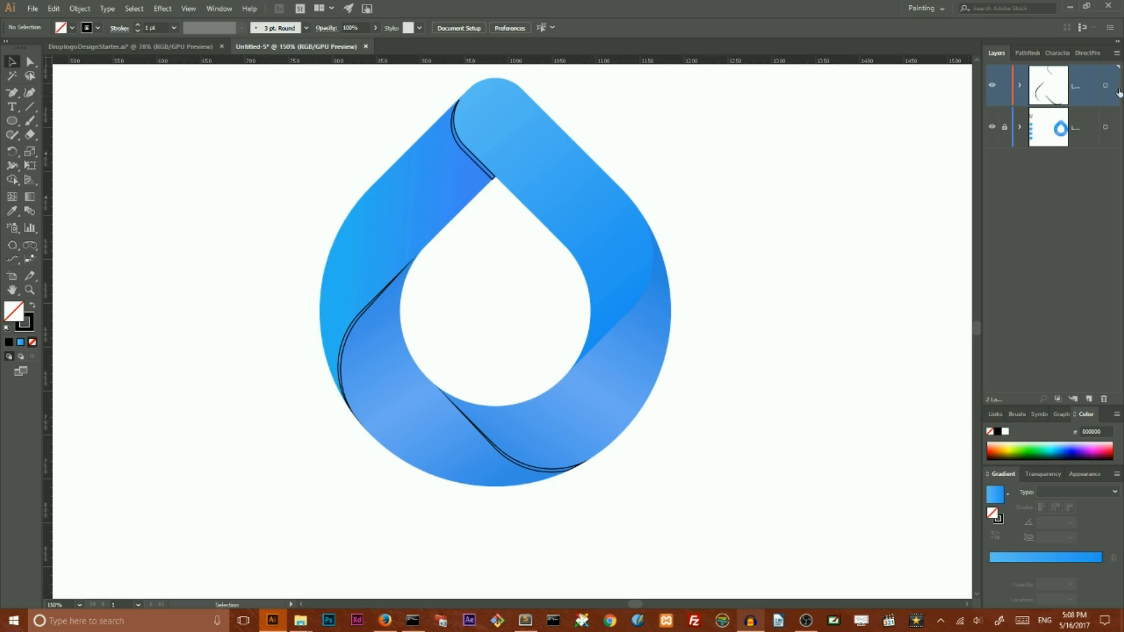
Turn the black strokes of all three fold shapes into fills and set their fill colour to pale blue #a1bbd3.
key("ctrl+a")
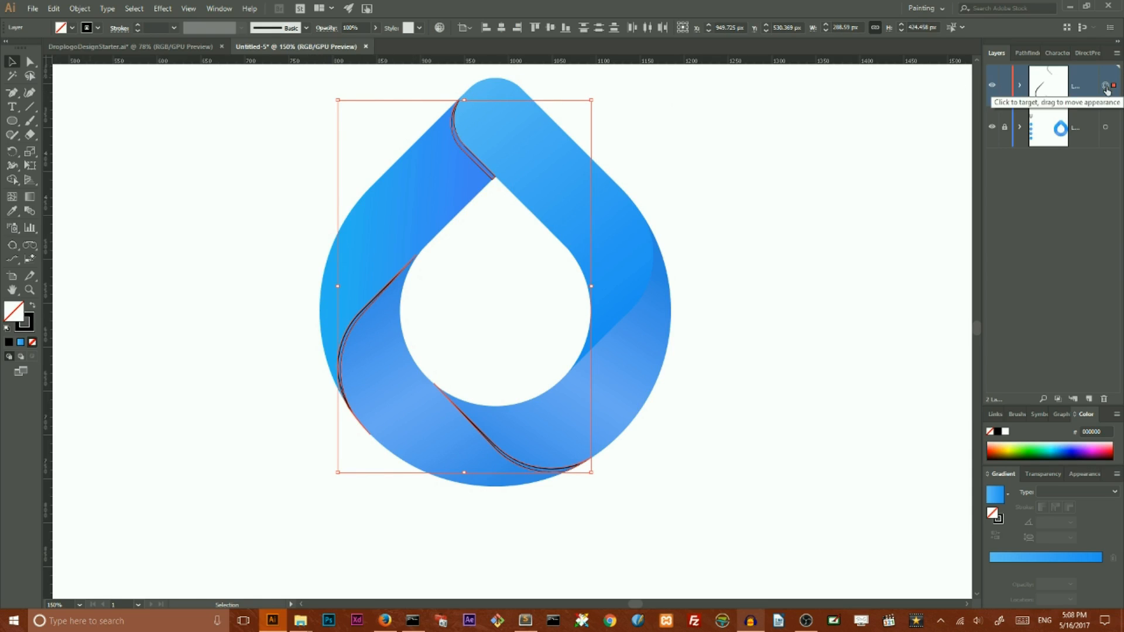
left_click(33, 307)
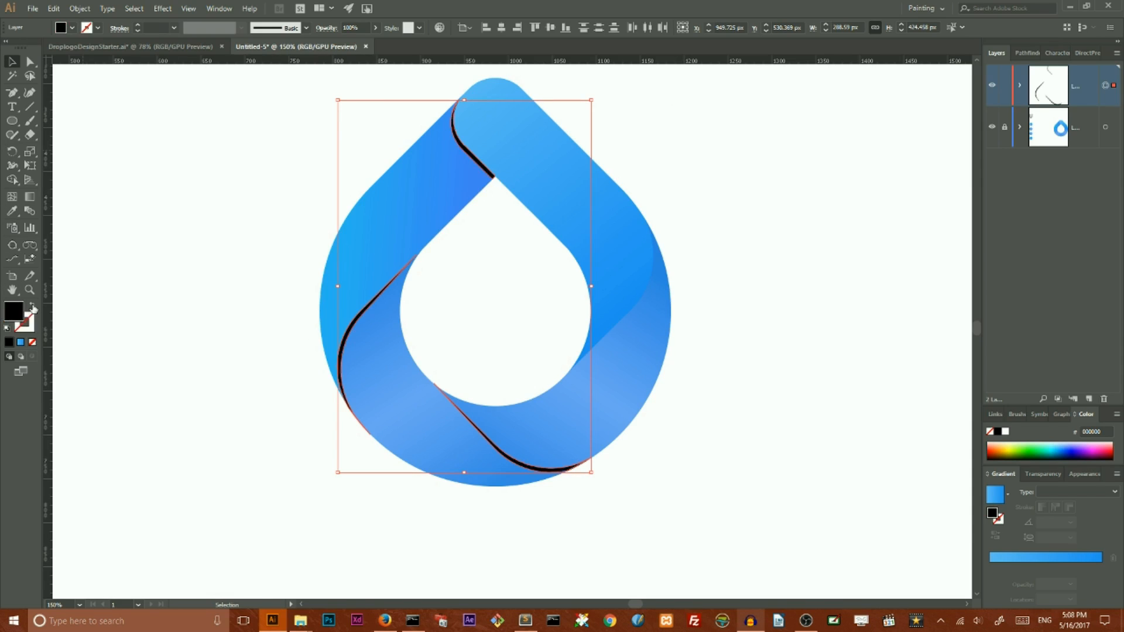
double_click(14, 311)
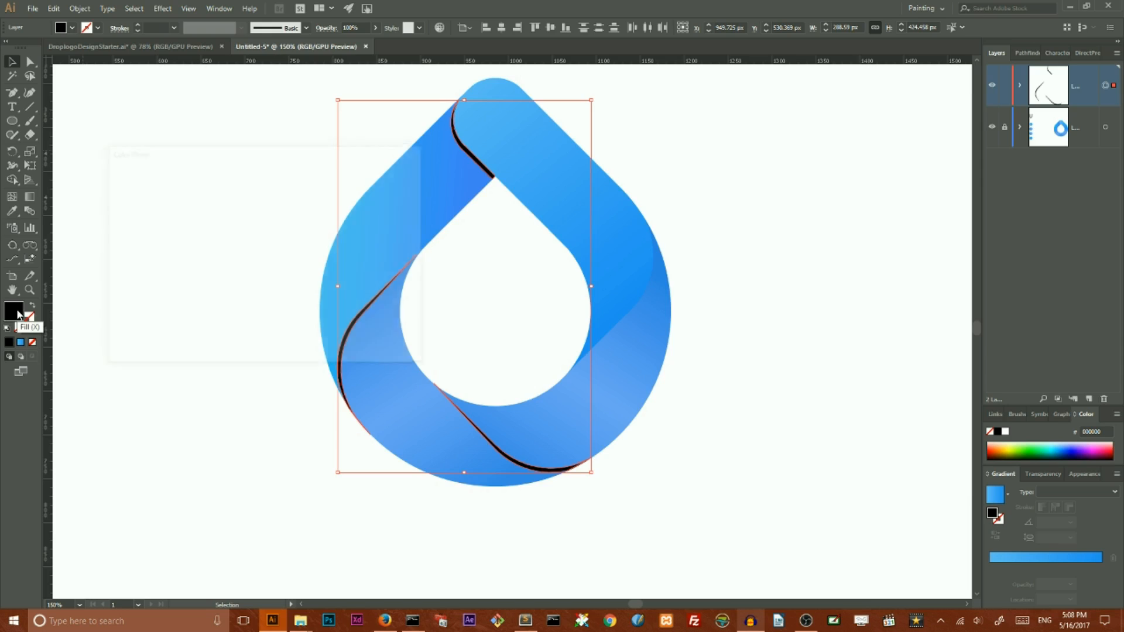
mouse_move(141, 188)
left_mouse_down()
mouse_move(142, 217)
mouse_move(148, 209)
left_mouse_up()
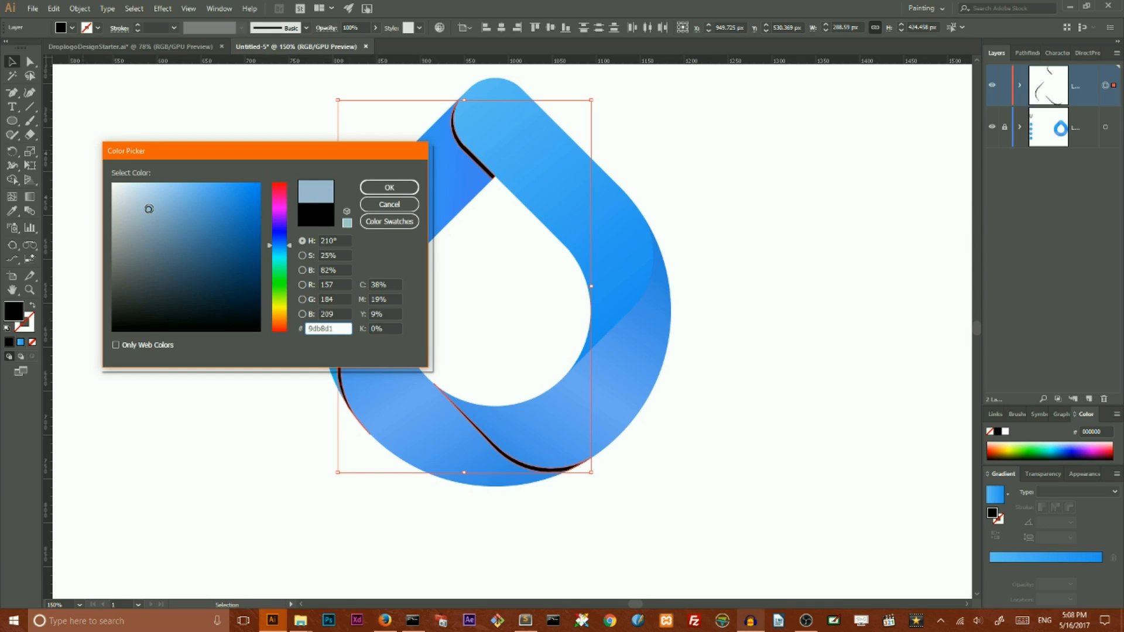
left_click_drag(149, 209, 148, 207)
left_click(390, 187)
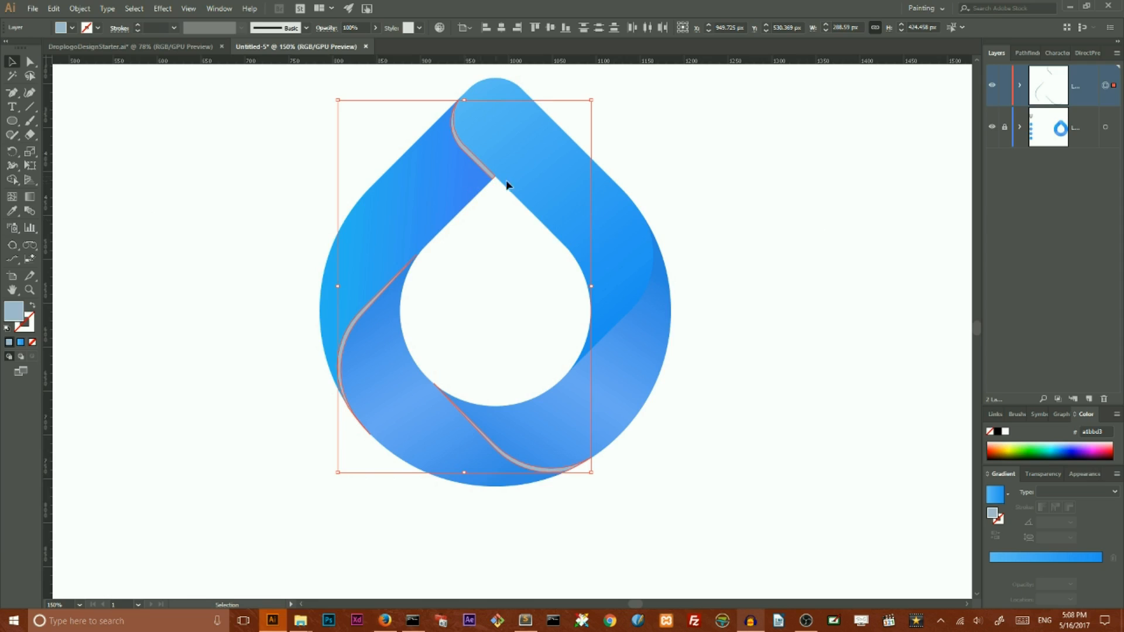
Set the blending mode of the fold shapes' layer to Multiply and deselect the artwork.
left_click(1050, 474)
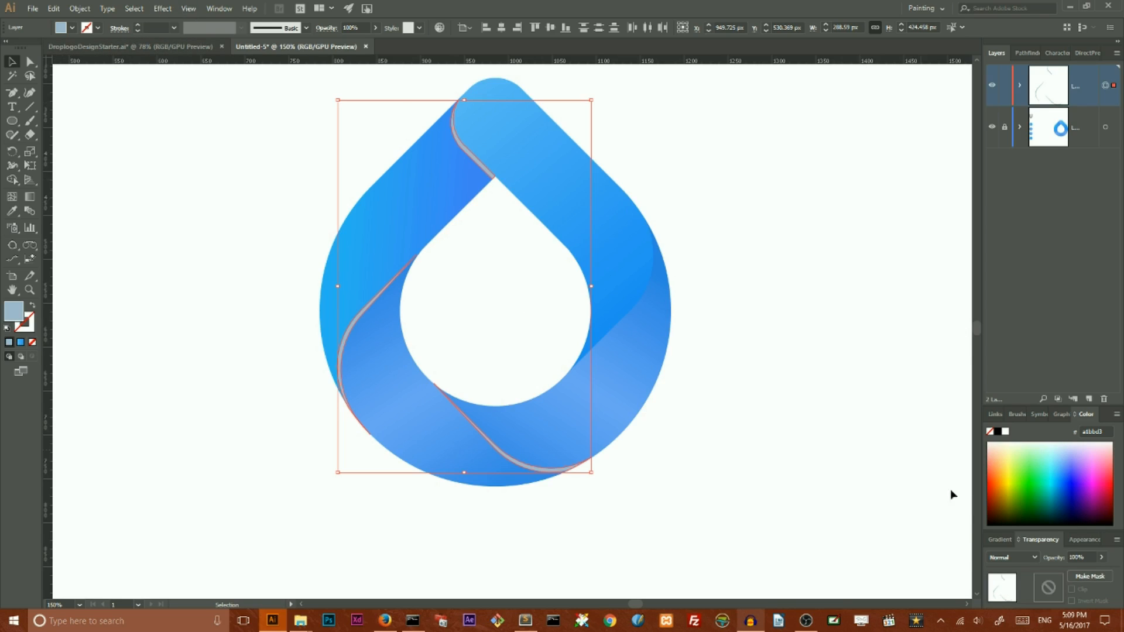
left_click(1006, 557)
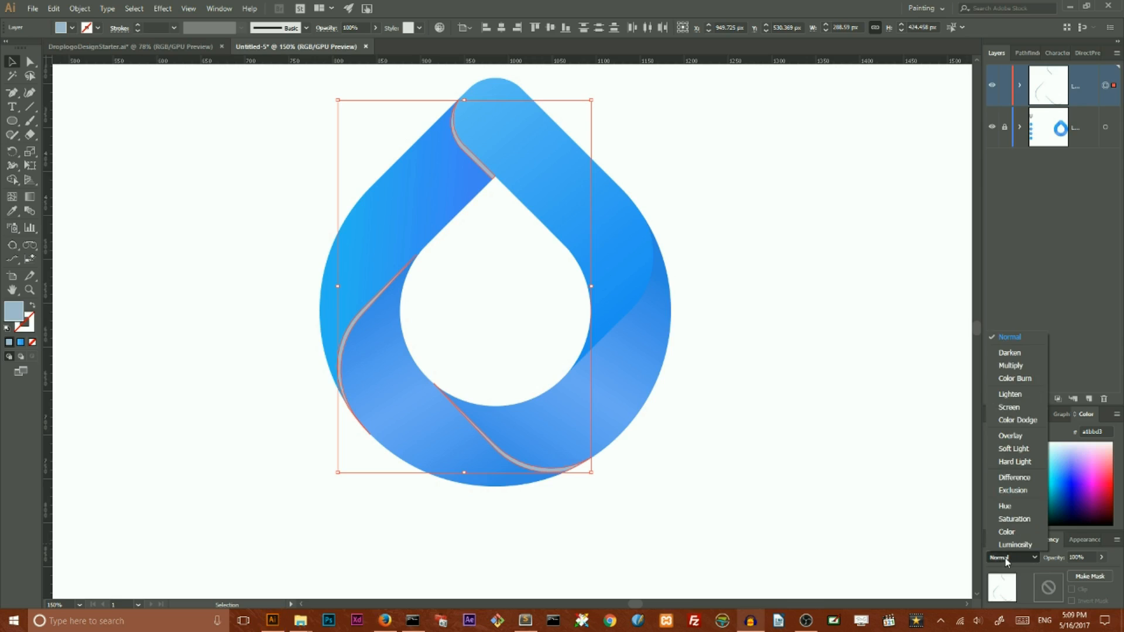
left_click(1019, 367)
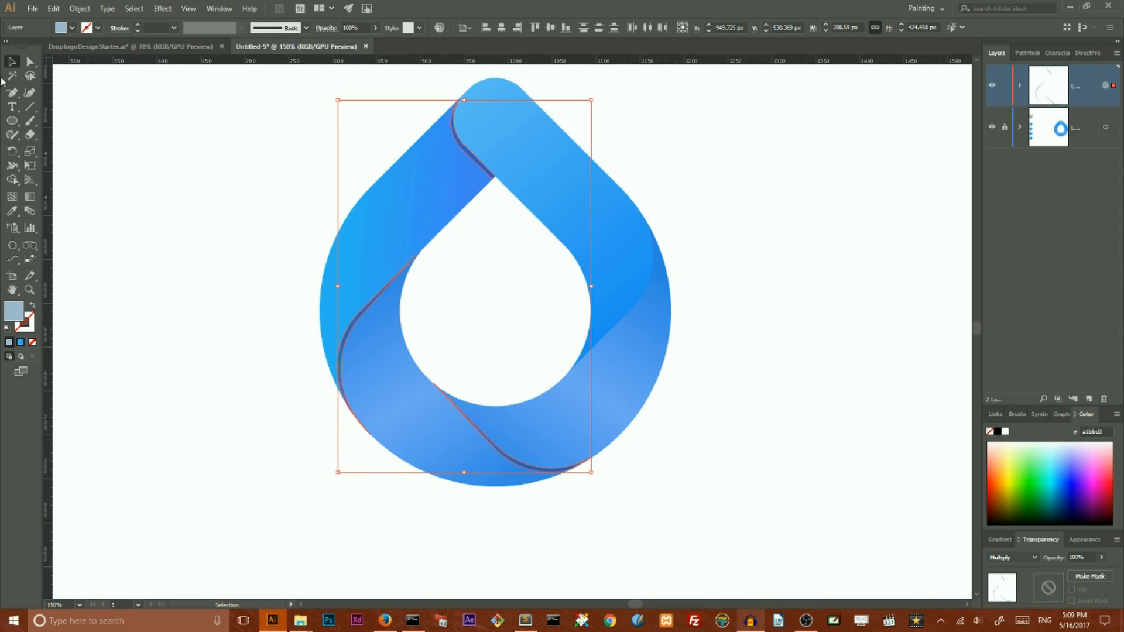
left_click(114, 136)
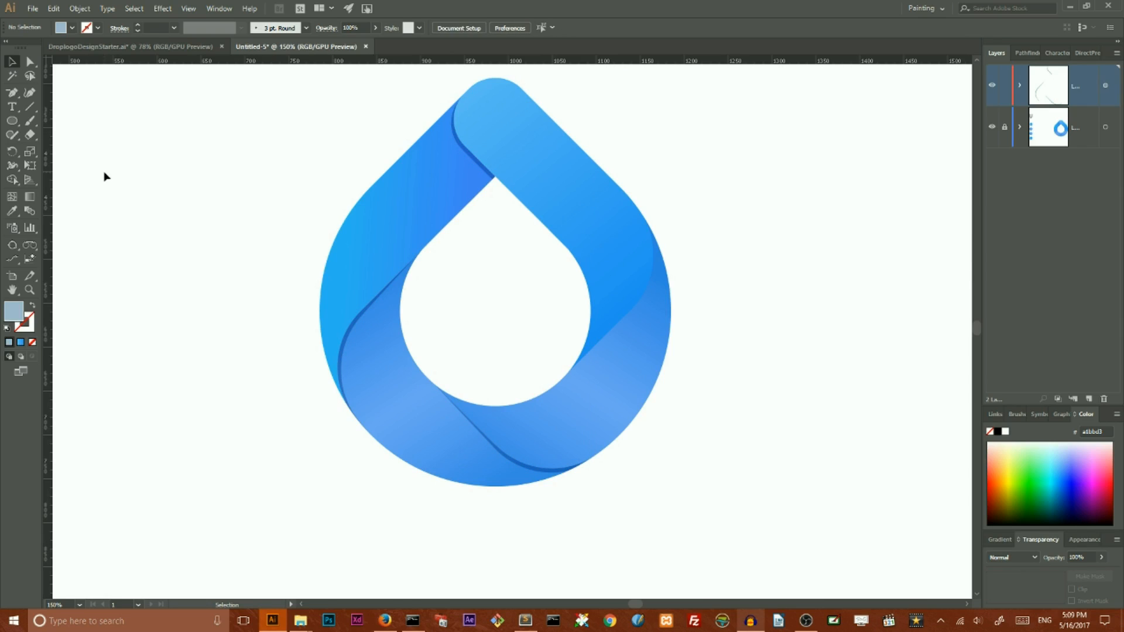
Duplicate the left fold shape, rotate the copy 180 degrees and place it along the upper-right band's fold edge.
left_click(352, 329)
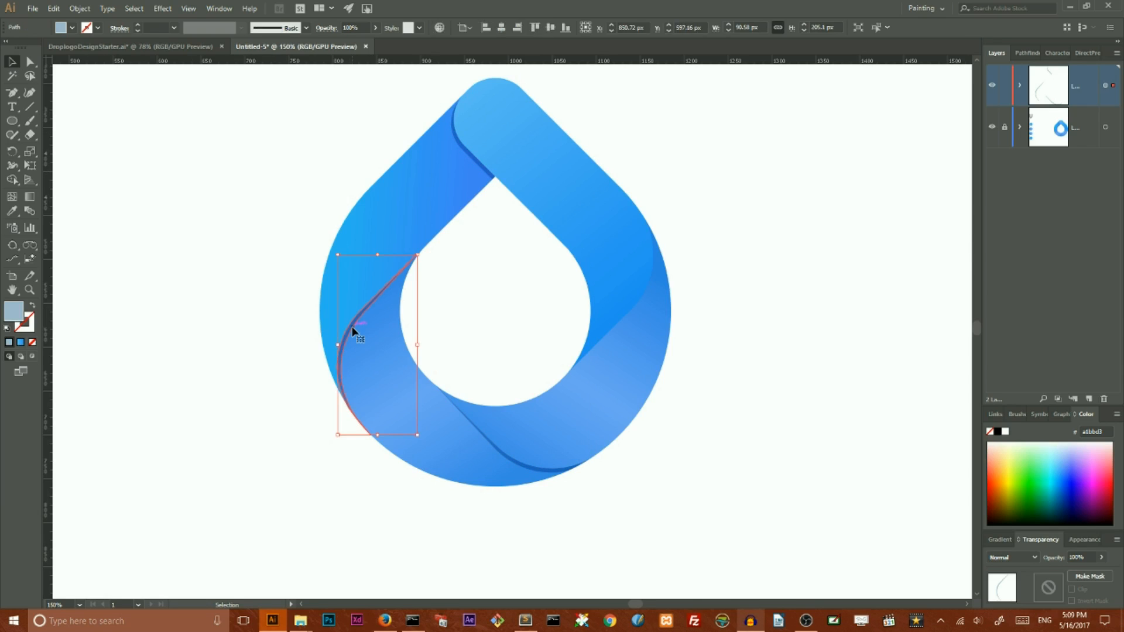
left_click_drag(352, 330, 518, 346)
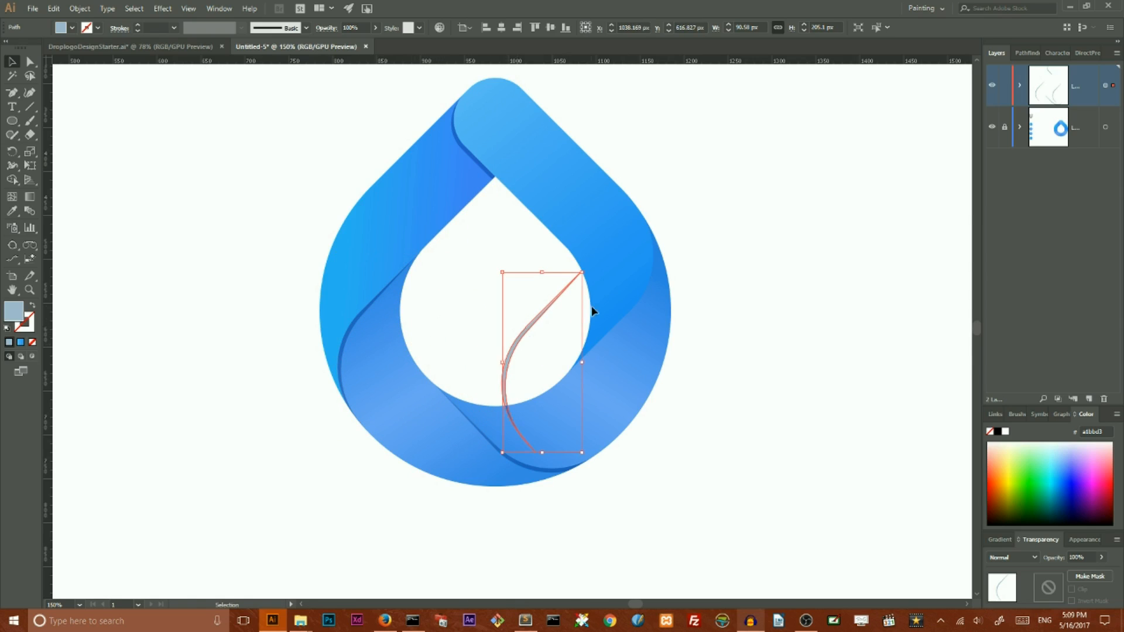
left_click_drag(582, 267, 501, 449)
left_click_drag(566, 383, 638, 298)
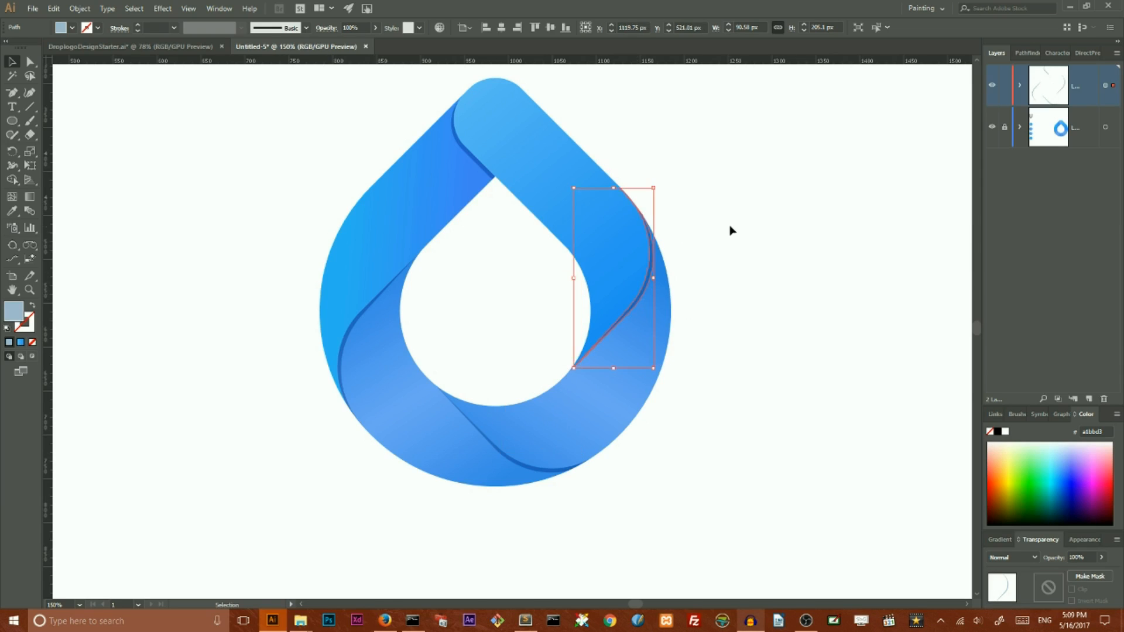
left_click(731, 229)
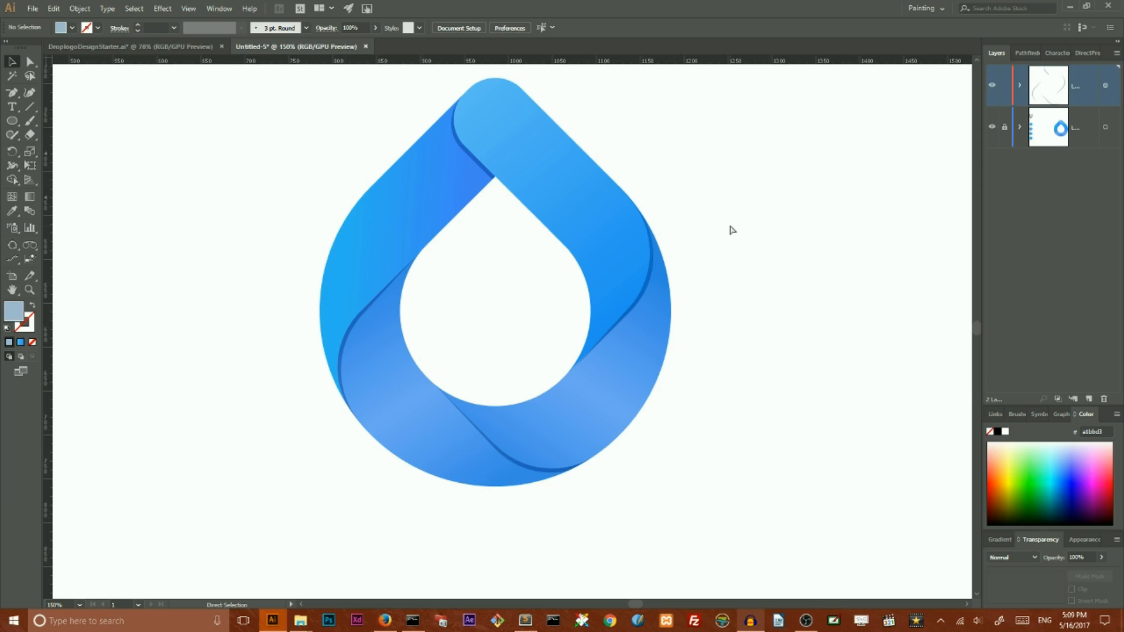
Rotate the right fold shape very slightly to fit the band's curved edge, then deselect it and view the whole artboard.
key("ctrl+equal")
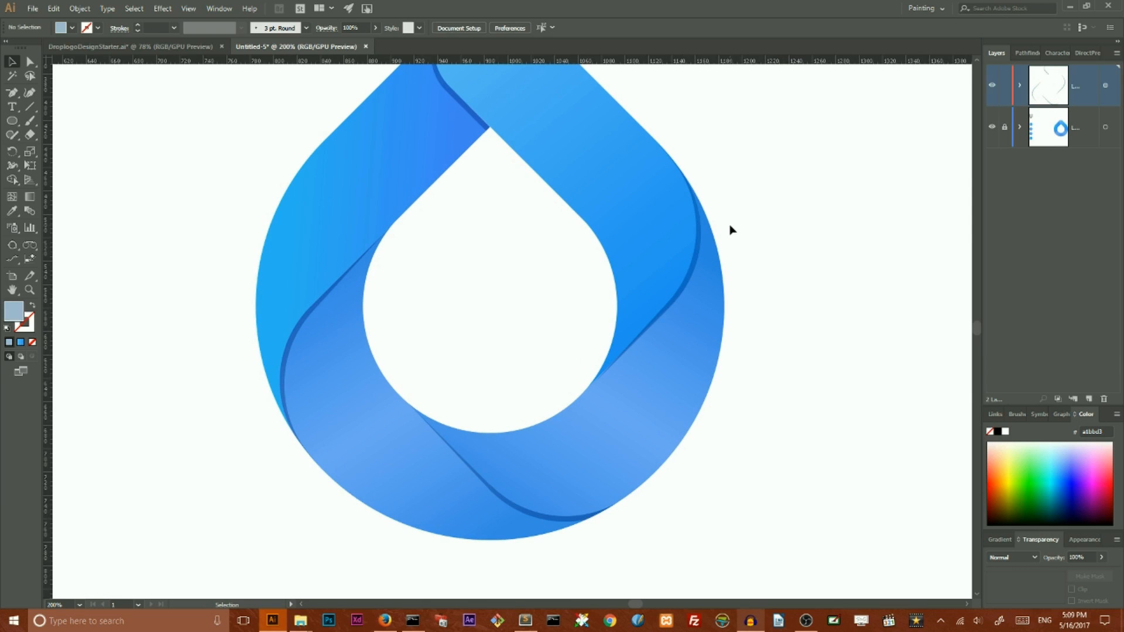
left_click(659, 319)
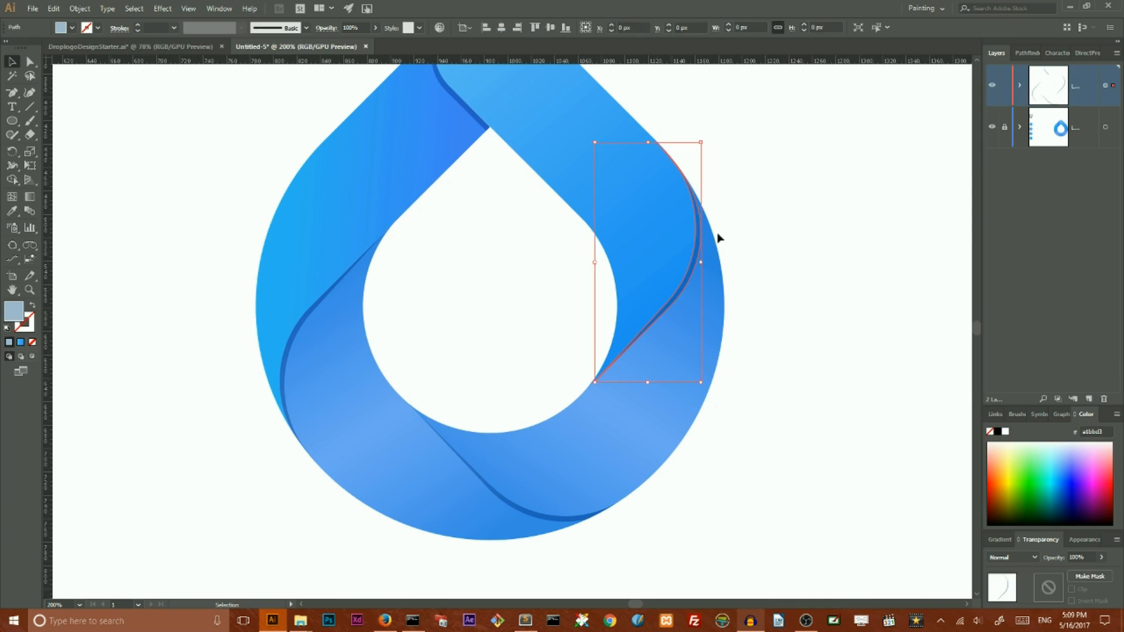
left_click_drag(703, 137, 706, 137)
left_click(725, 111)
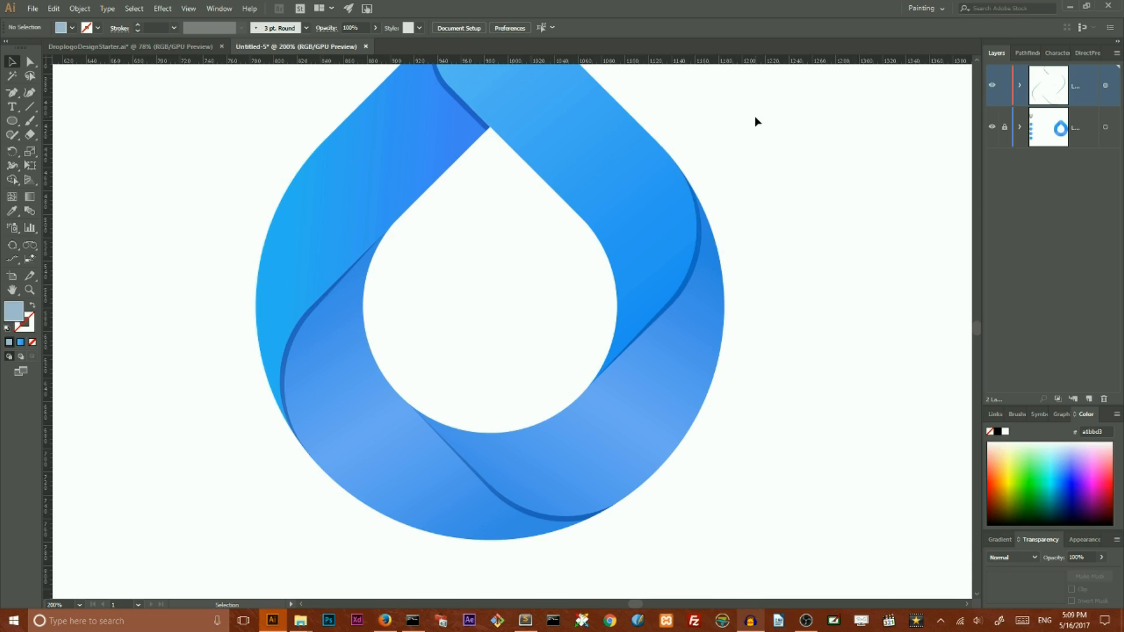
key("ctrl+minus")
key("ctrl+minus")
key("ctrl+minus")
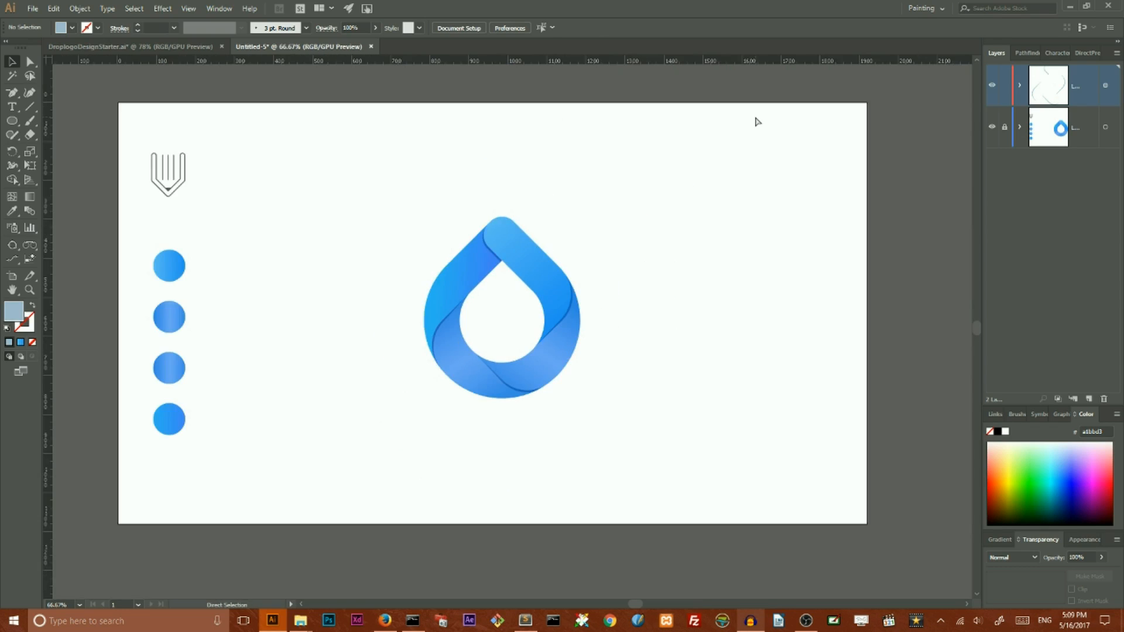
key("v")
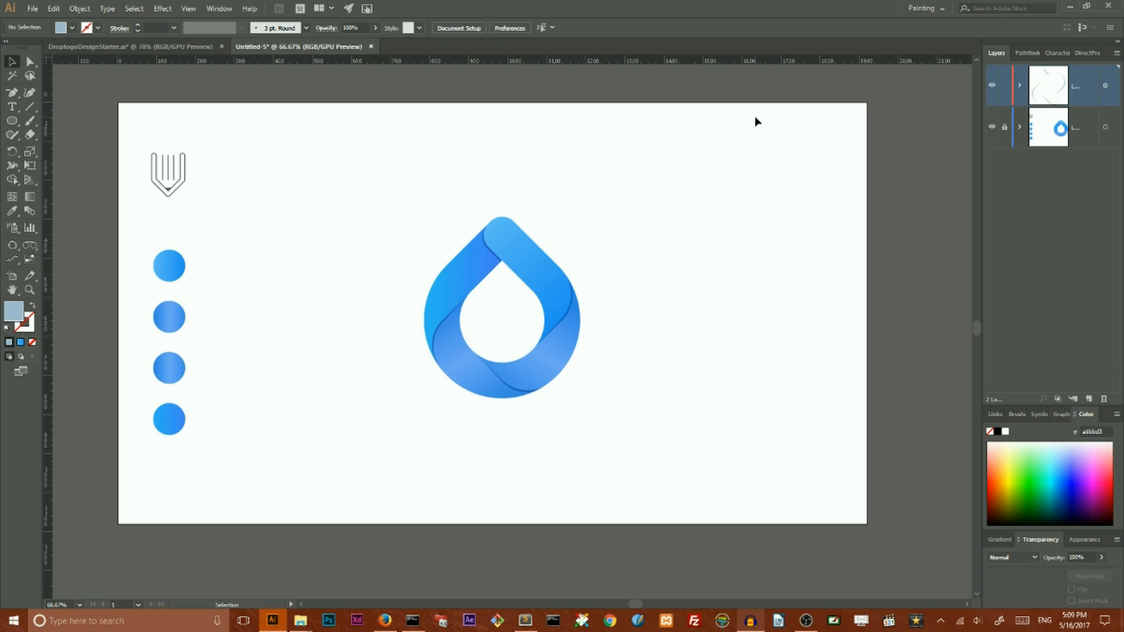